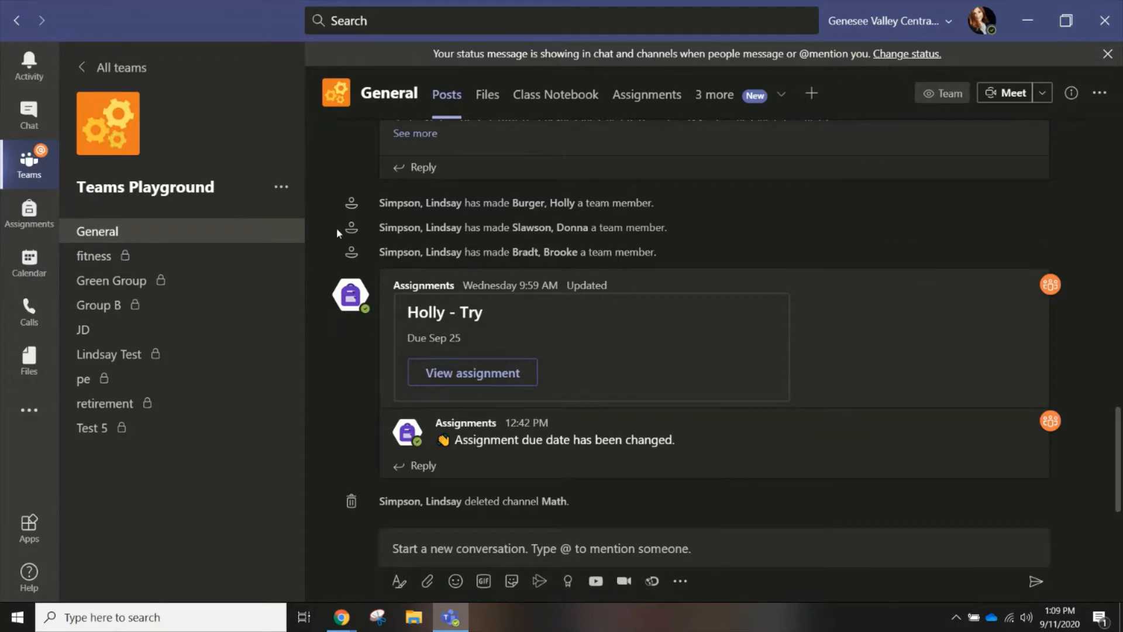
Start a new Forms quiz from the General channel's assignments in the Teams Playground team.
{"action": "left_click", "coordinate": [644, 108]}
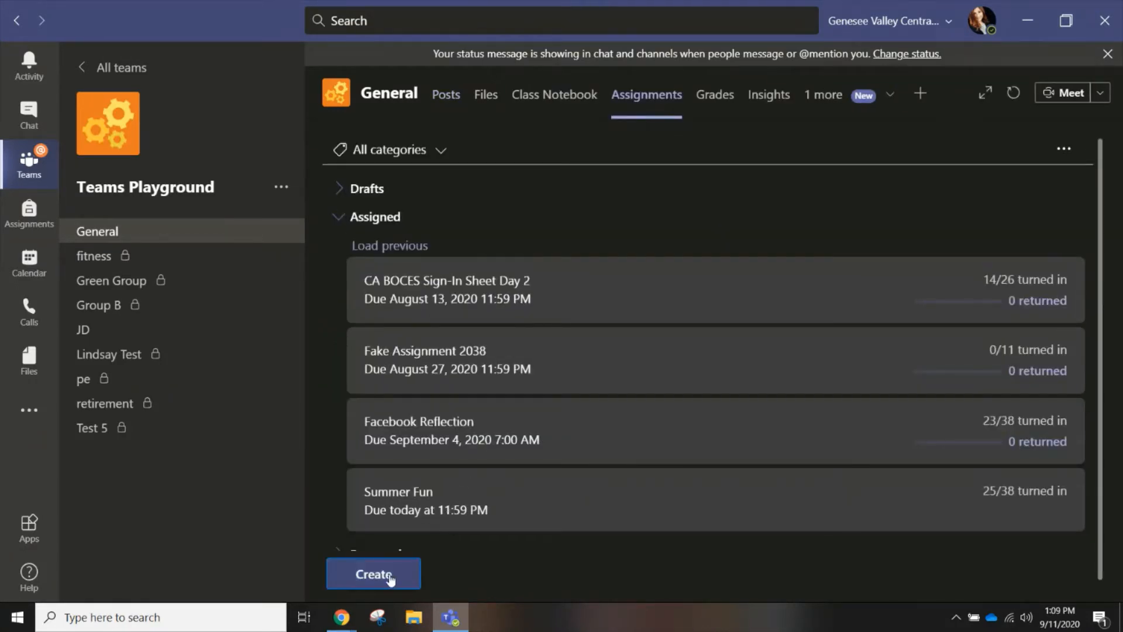
{"action": "left_click", "coordinate": [390, 577]}
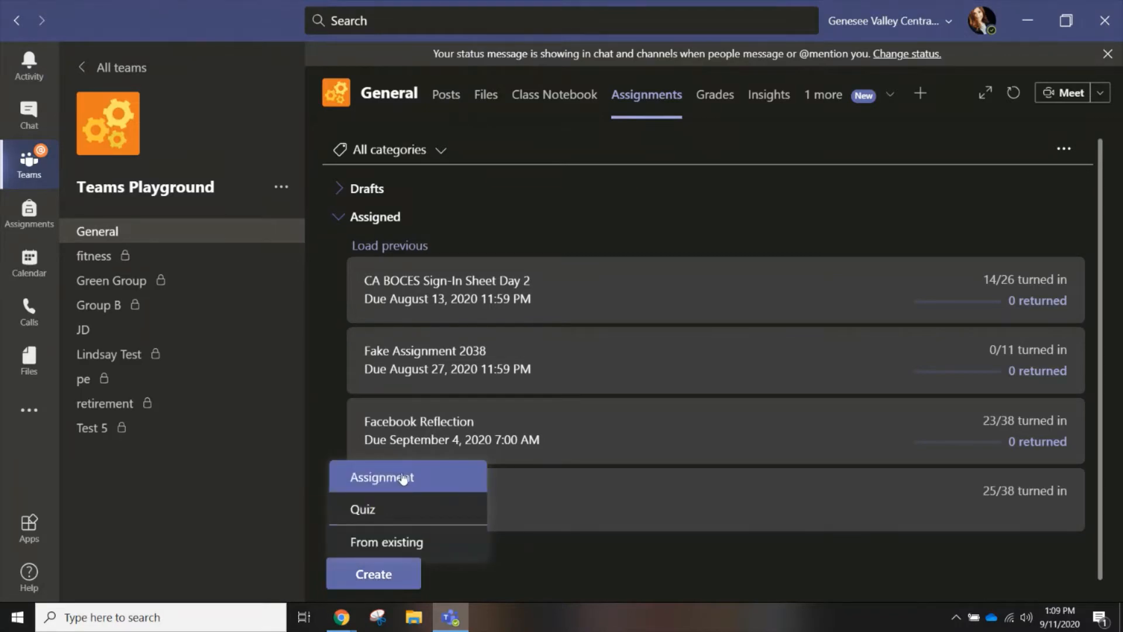
{"action": "left_click", "coordinate": [376, 517]}
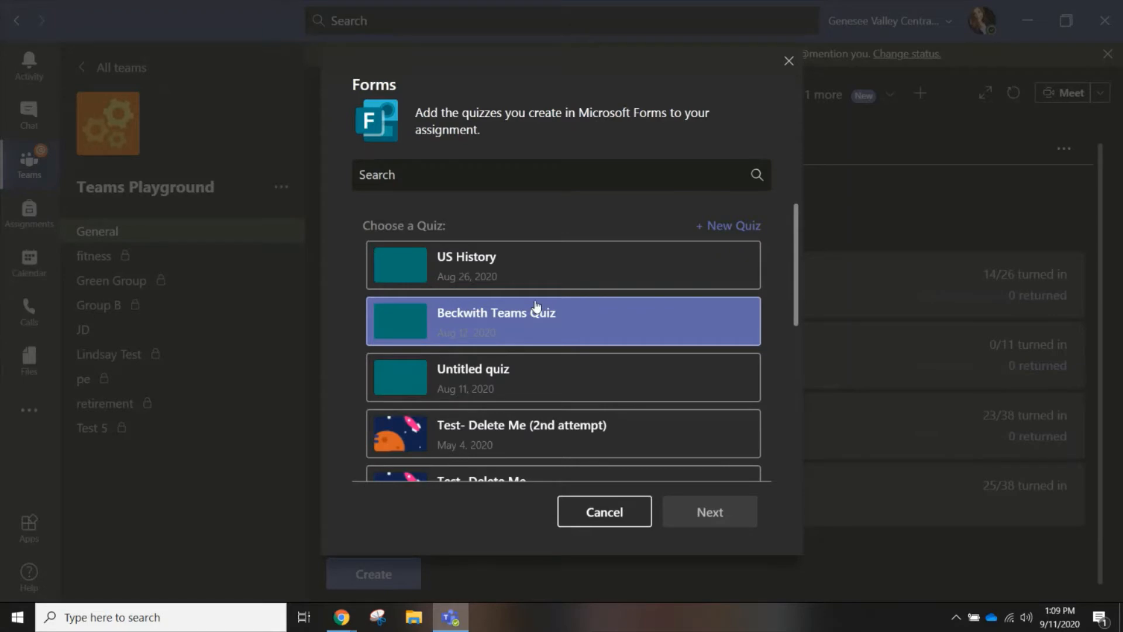
{"action": "scroll", "coordinate": [536, 305], "scroll_direction": "down", "scroll_amount": 5}
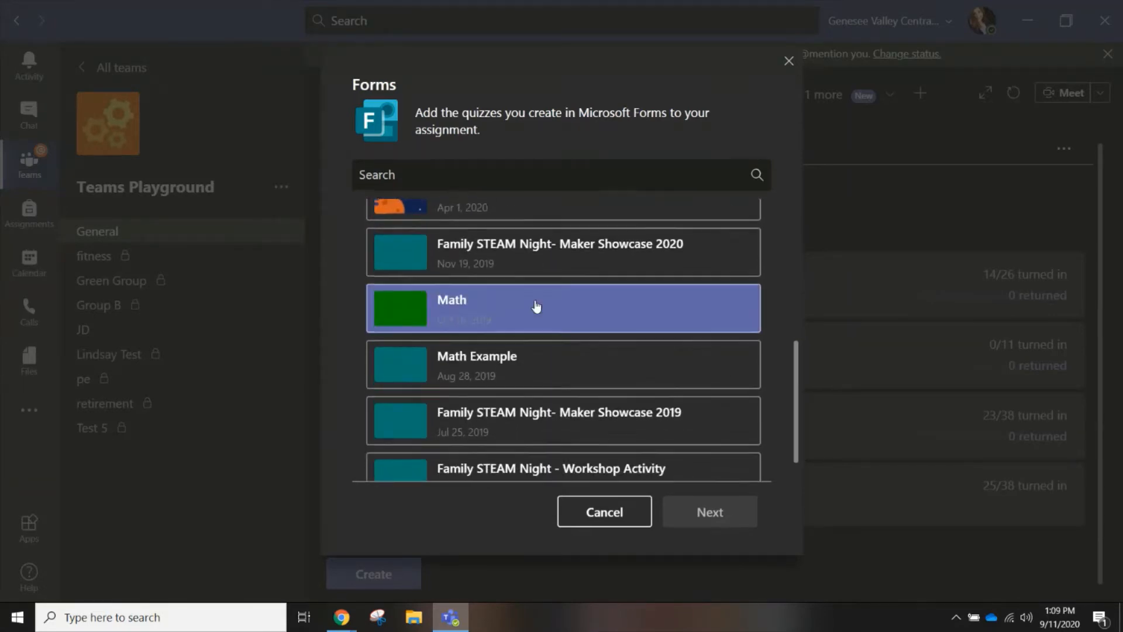
{"action": "scroll", "coordinate": [536, 305], "scroll_direction": "up", "scroll_amount": 5}
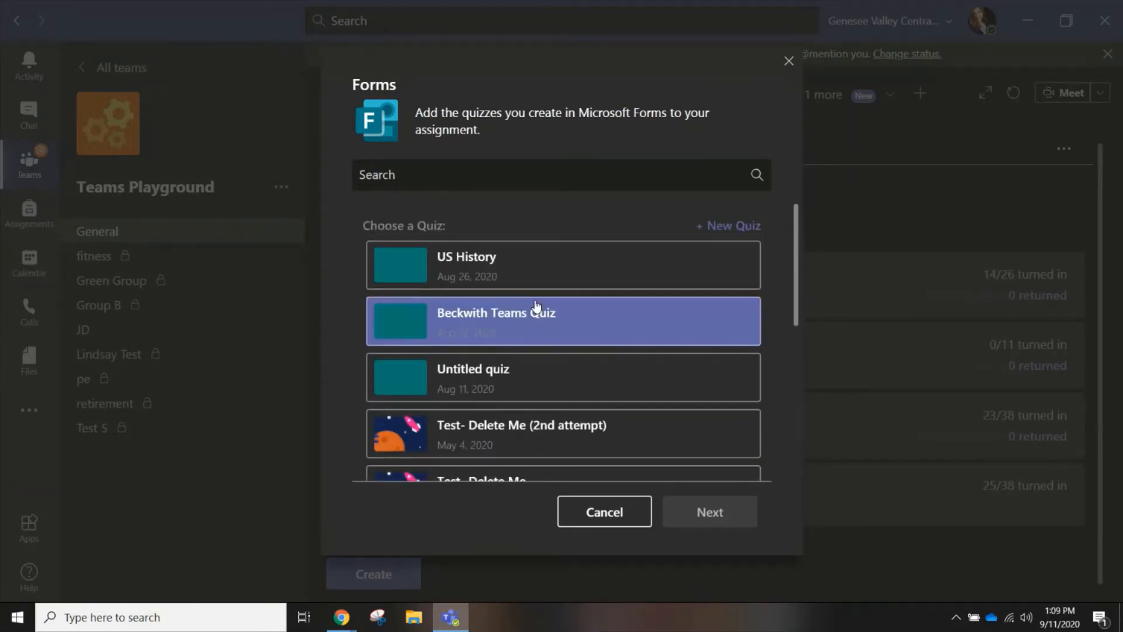
{"action": "left_click", "coordinate": [722, 227]}
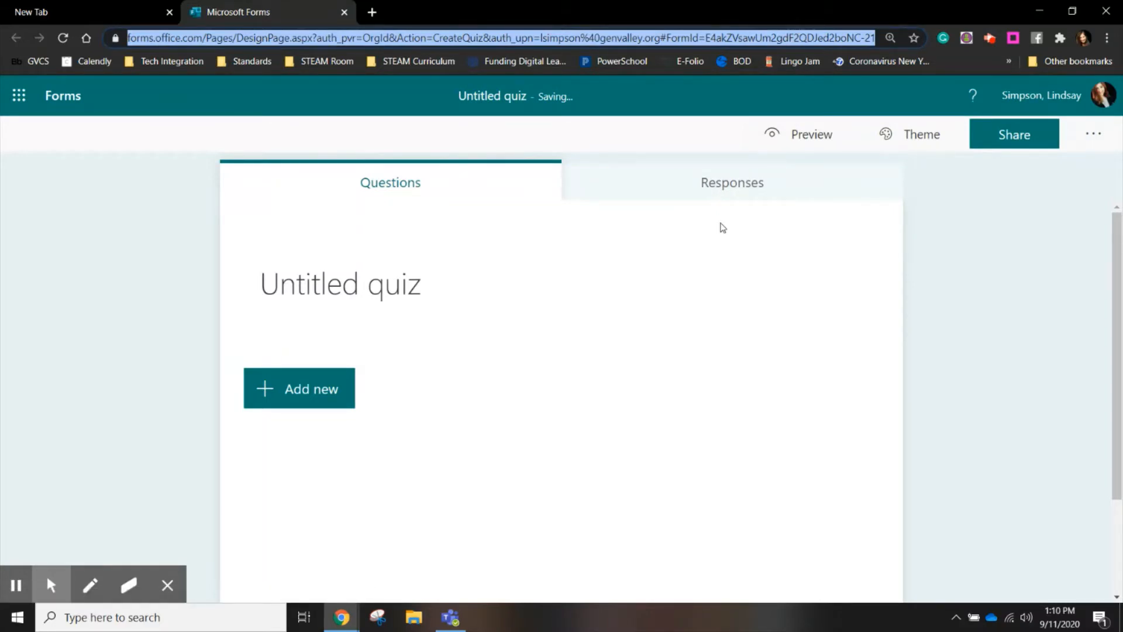
Title the quiz "Unit 1 Lesson 1" and give it the description "Answer the questions below!".
{"action": "left_click", "coordinate": [358, 289]}
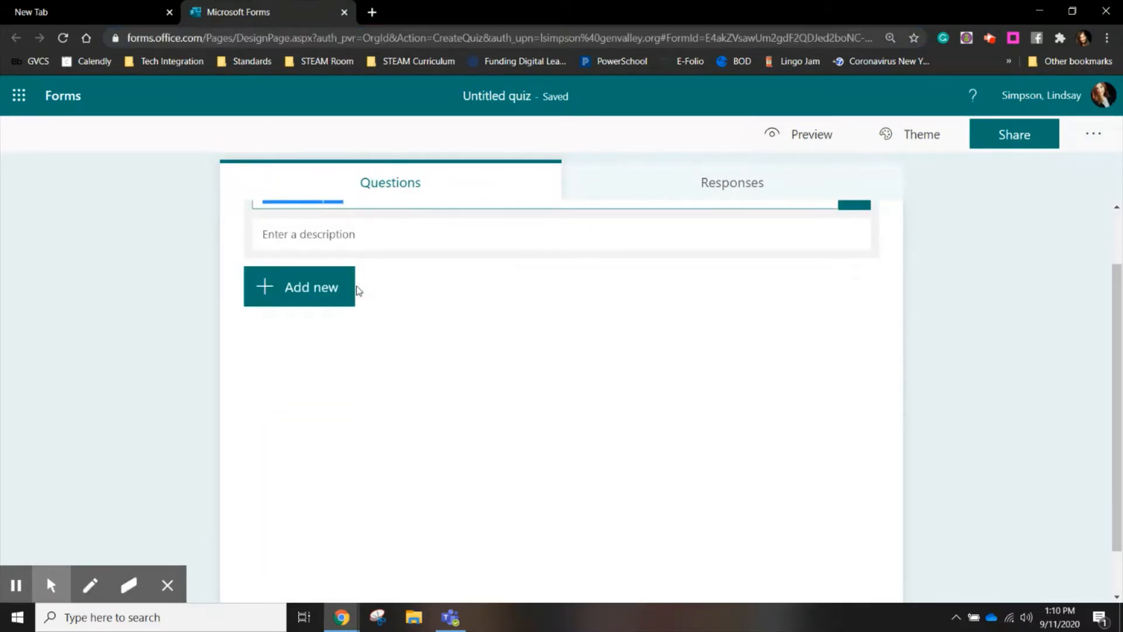
{"action": "scroll", "coordinate": [358, 291], "scroll_direction": "up", "scroll_amount": 2}
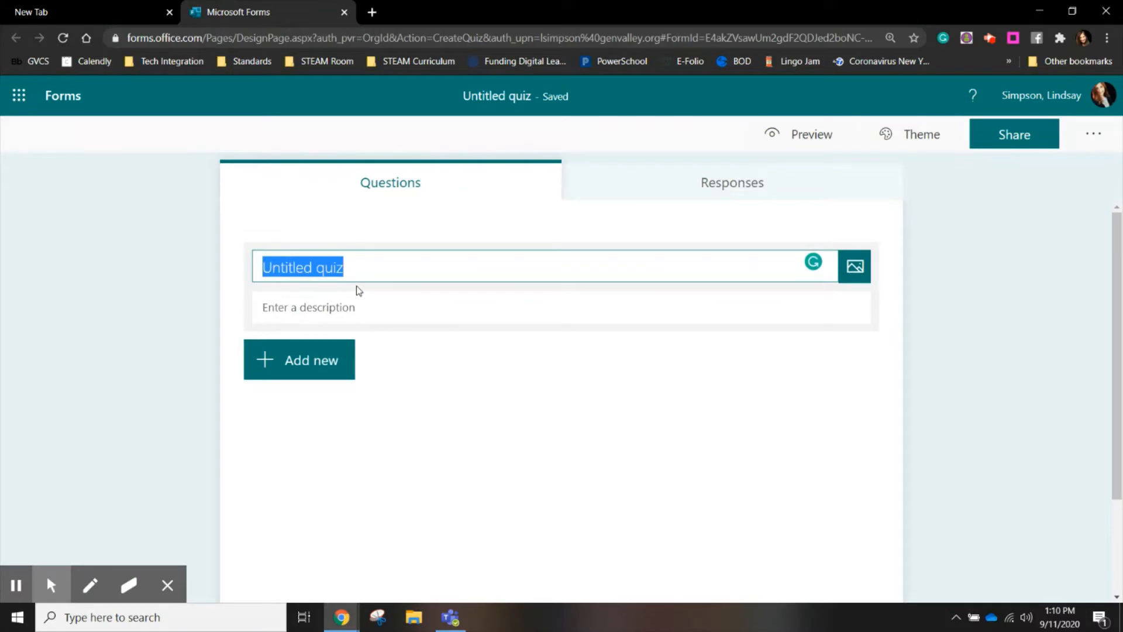
{"action": "type", "text": "Unit 1 Le"}
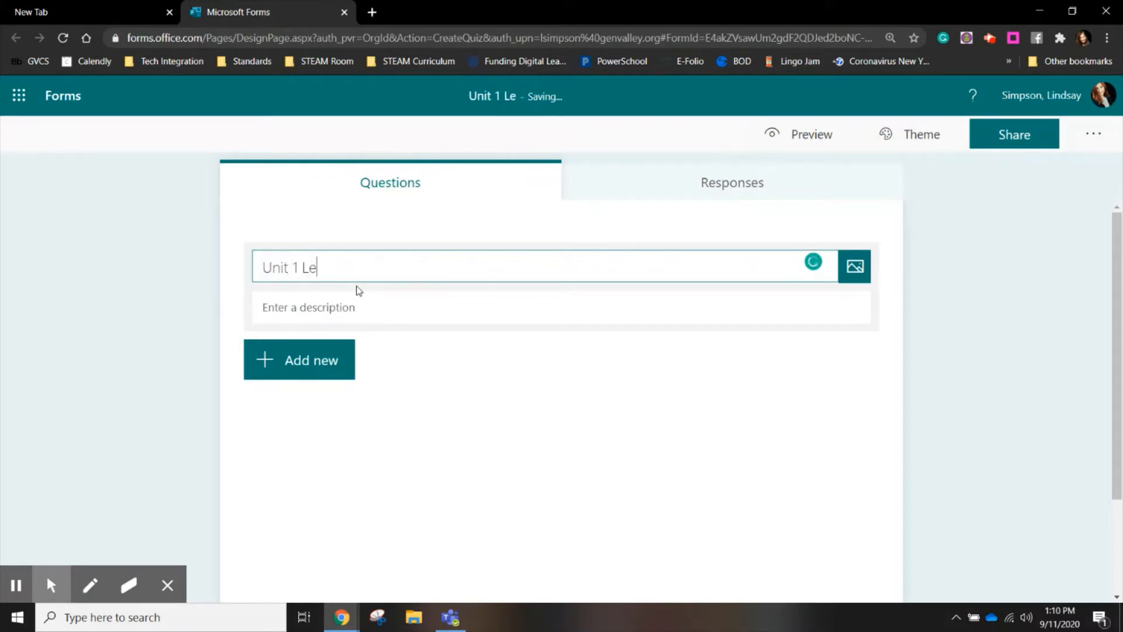
{"action": "type", "text": "sson 1"}
{"action": "left_click", "coordinate": [370, 310]}
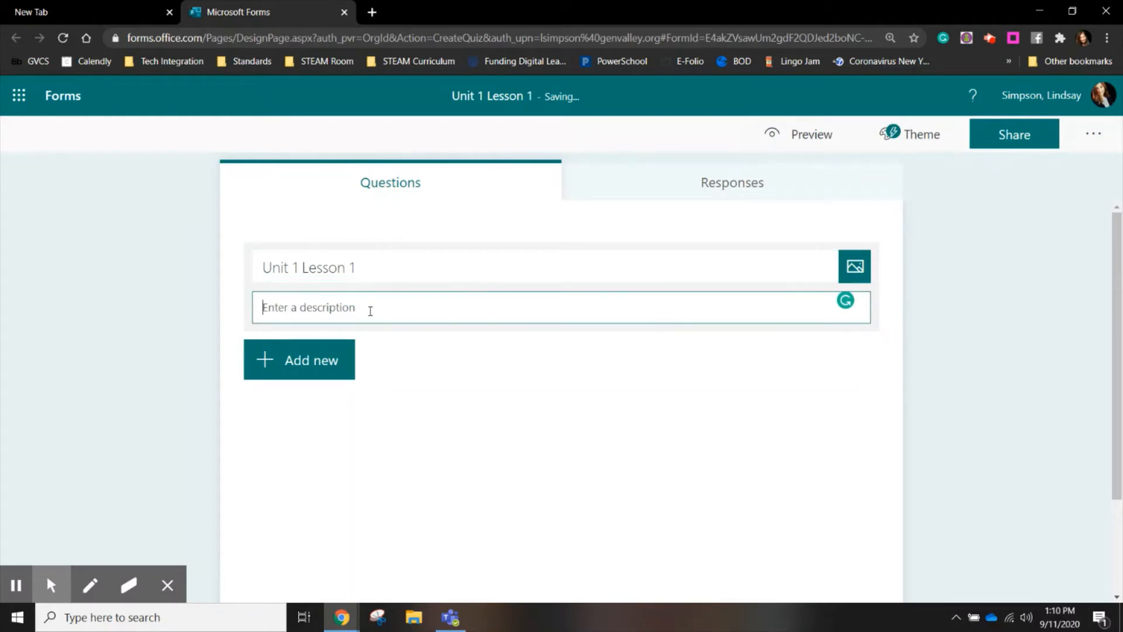
{"action": "type", "text": "Answer the q"}
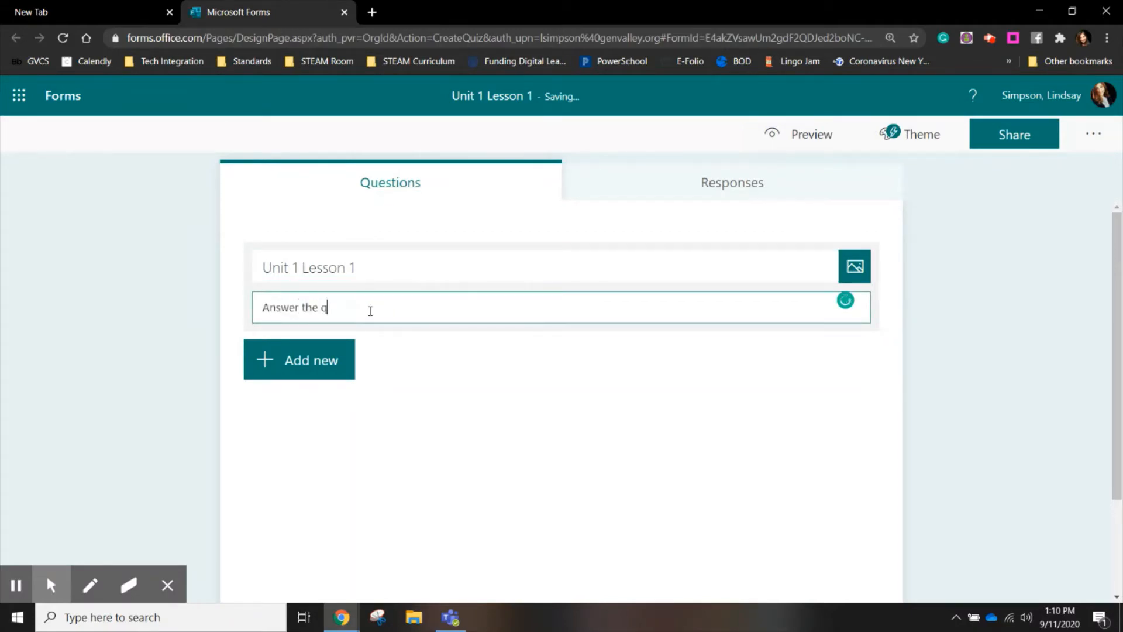
{"action": "type", "text": "uestions below"}
{"action": "key", "text": "BackSpace"}
{"action": "type", "text": "!"}
Look at the image source options for the quiz title and return to the quiz questions.
{"action": "left_click", "coordinate": [855, 266]}
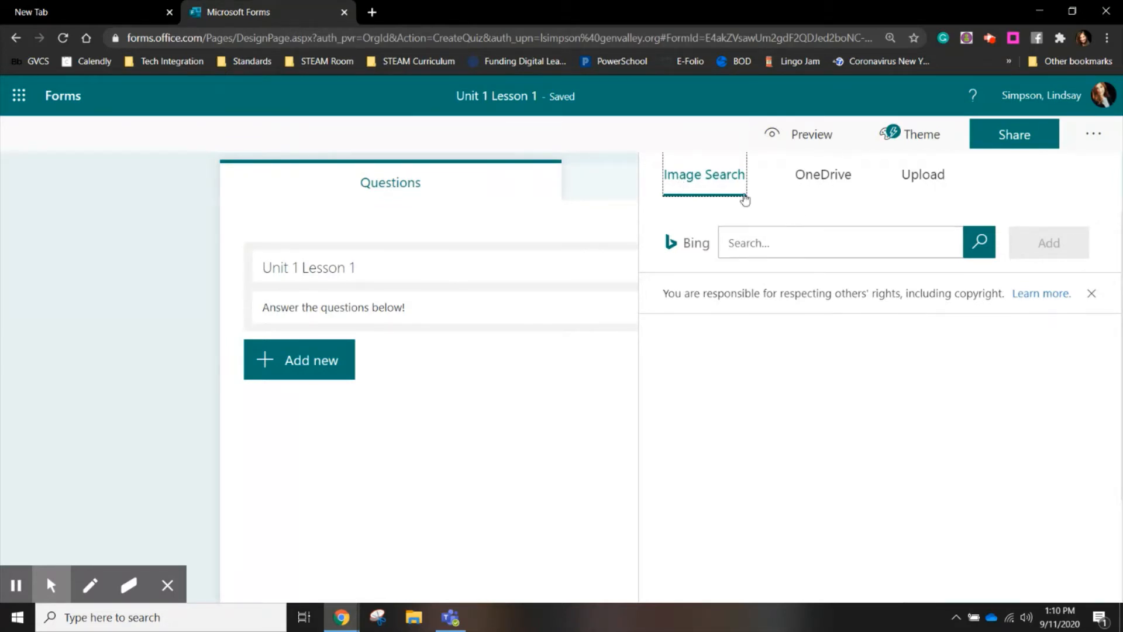
{"action": "left_click", "coordinate": [595, 178]}
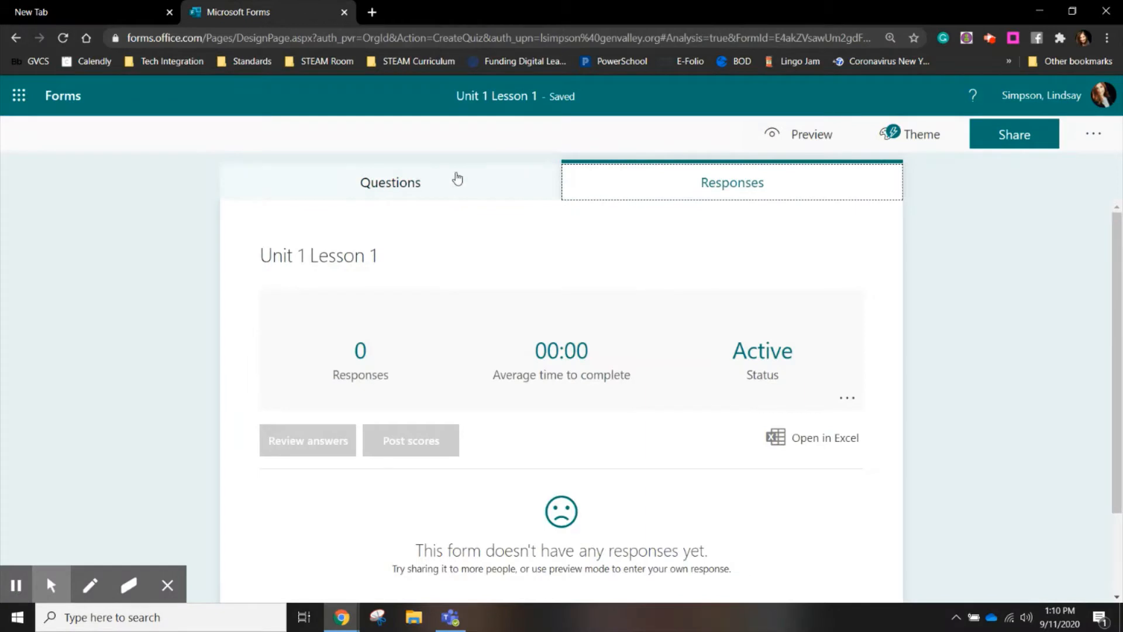
{"action": "left_click", "coordinate": [456, 178]}
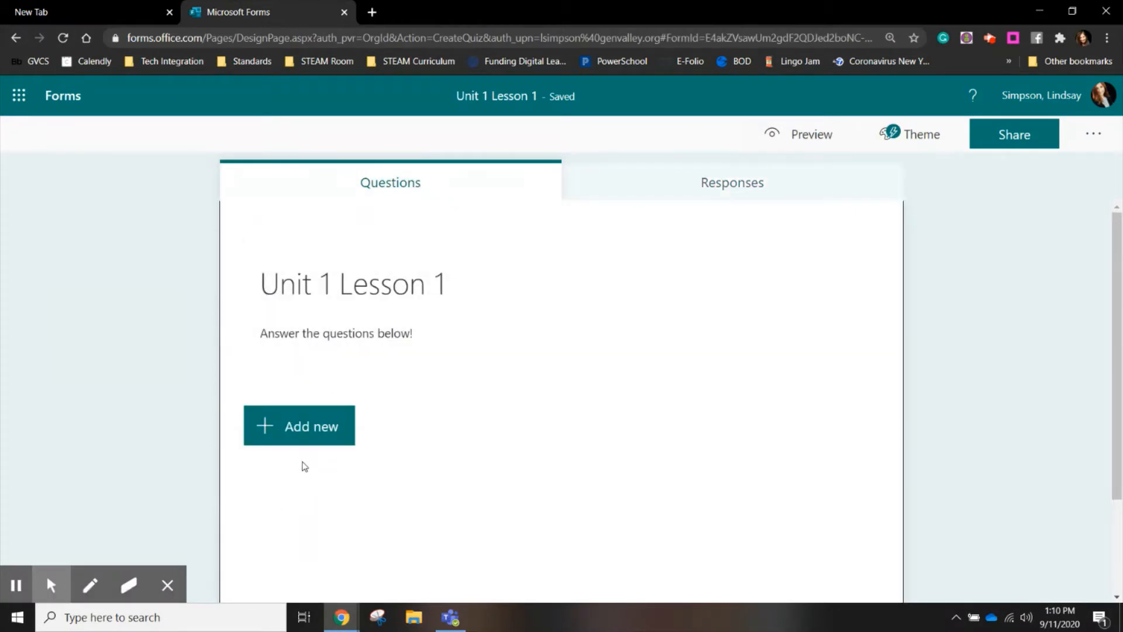
Add a choice question reading "Where did Sally go on her field trip?".
{"action": "left_click", "coordinate": [311, 430]}
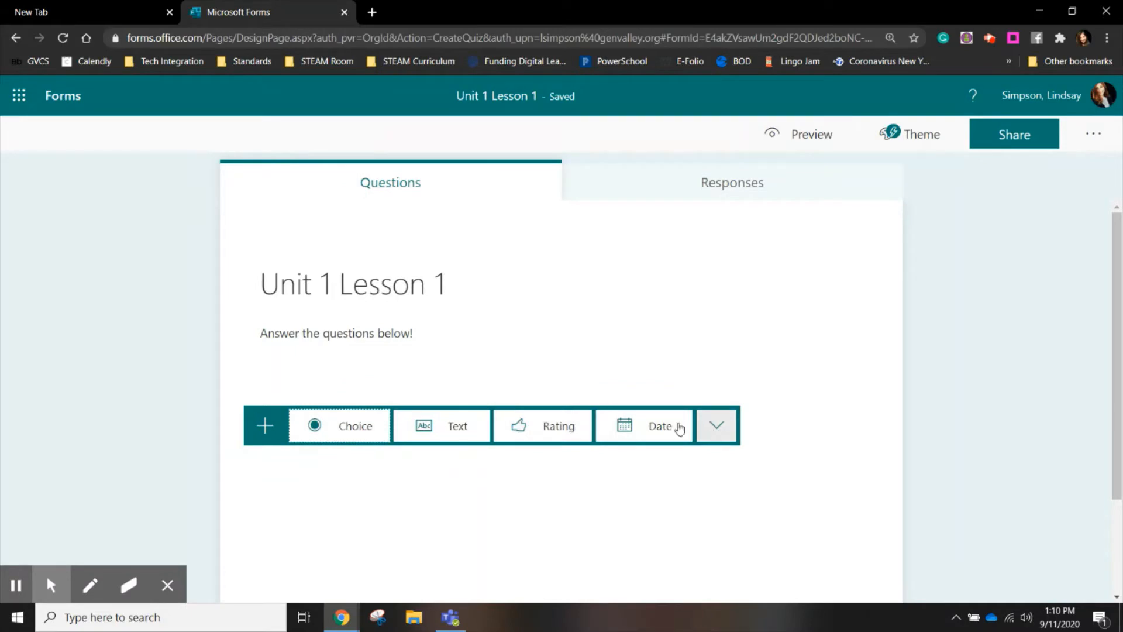
{"action": "left_click", "coordinate": [328, 426]}
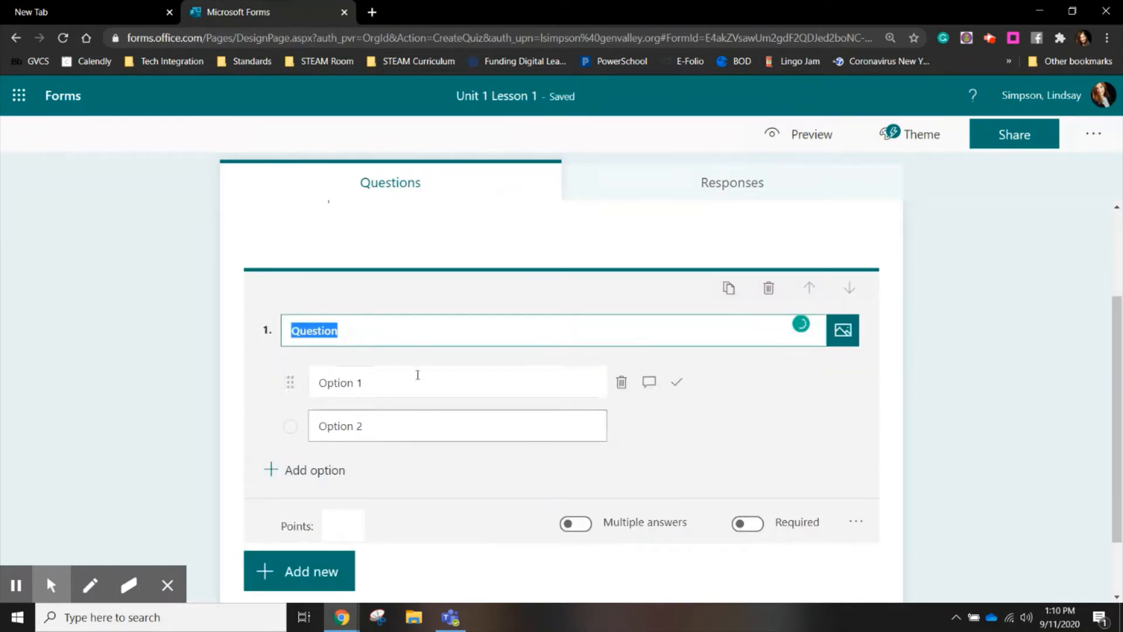
{"action": "type", "text": "Wher"}
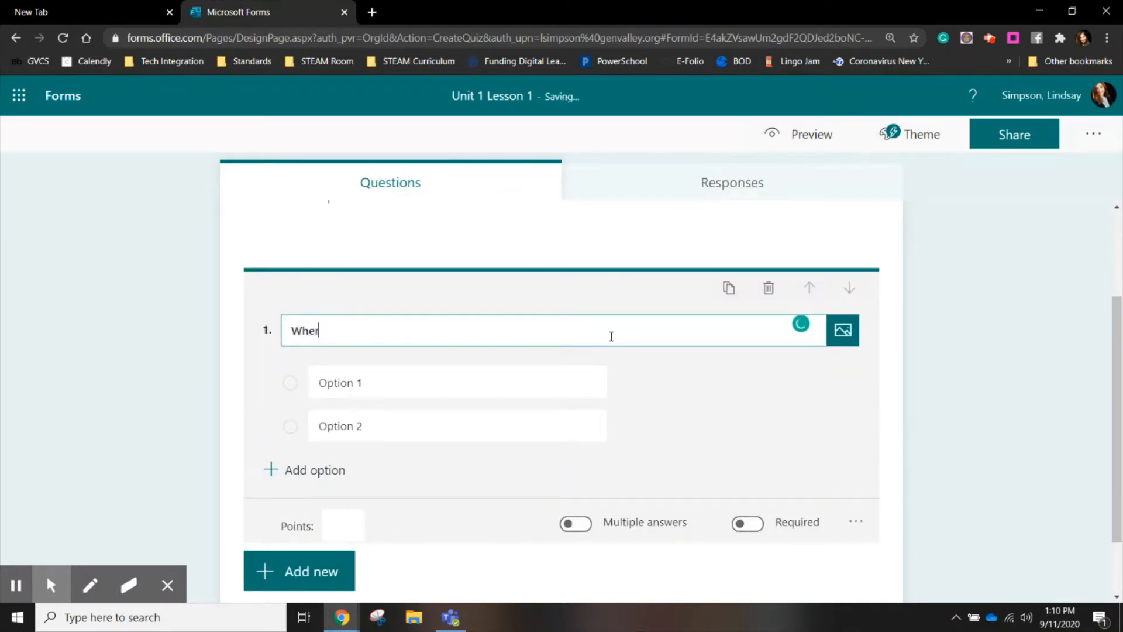
{"action": "type", "text": "e did Sally go on"}
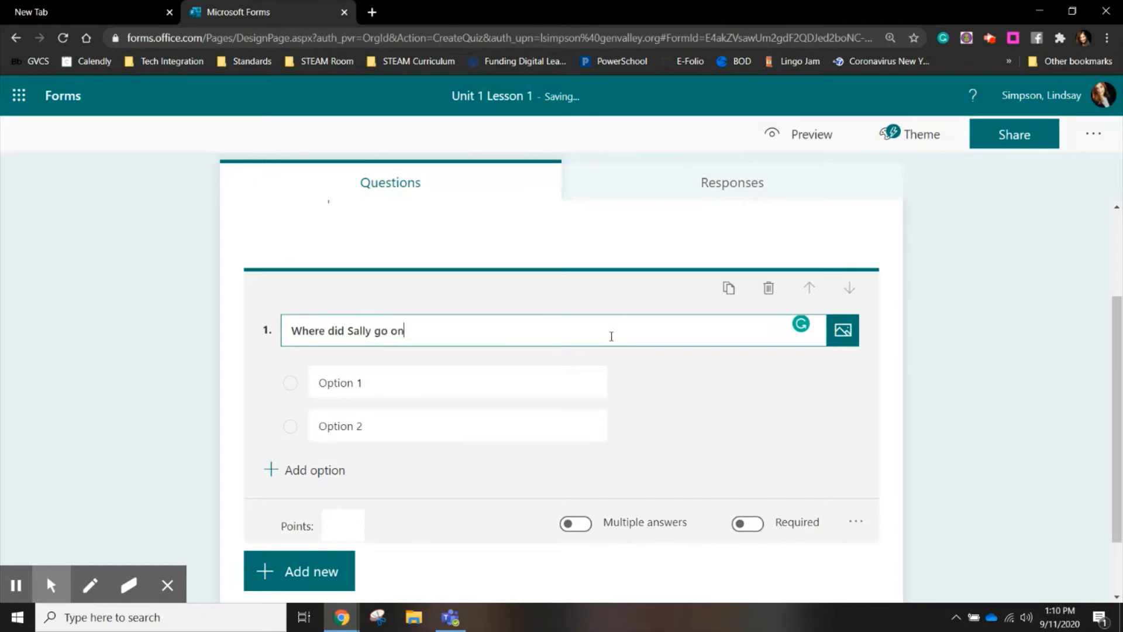
{"action": "type", "text": " her field trip?"}
Fill in three answer options for the field trip question: "zoo", "amusement park" and "farm".
{"action": "scroll", "coordinate": [631, 375], "scroll_direction": "down", "scroll_amount": 1}
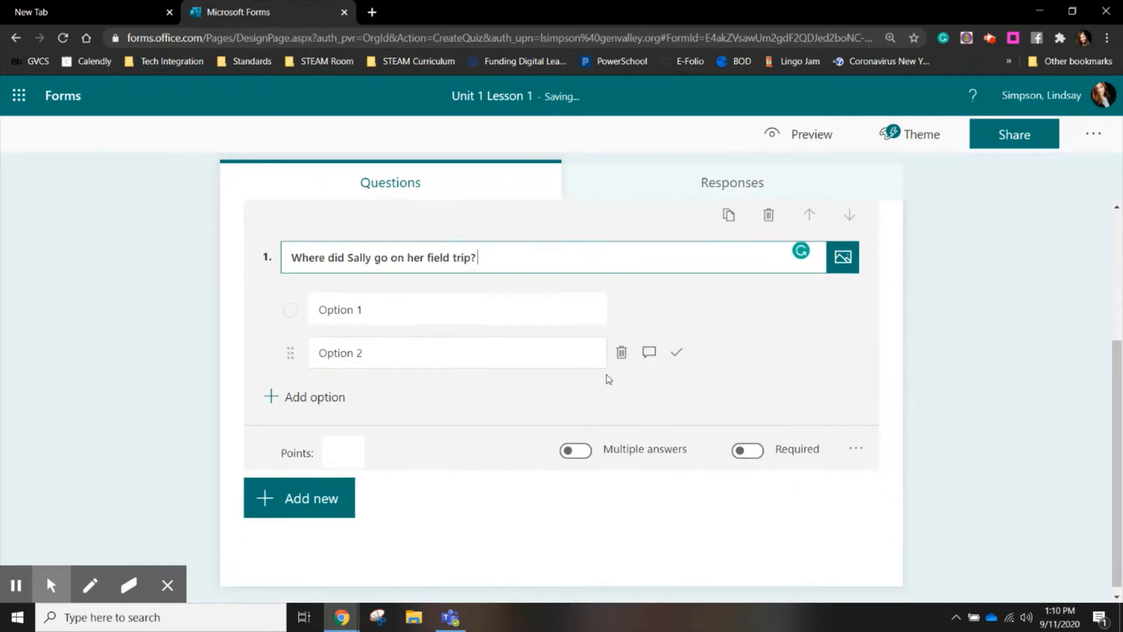
{"action": "left_click", "coordinate": [453, 310]}
{"action": "type", "text": "zoo"}
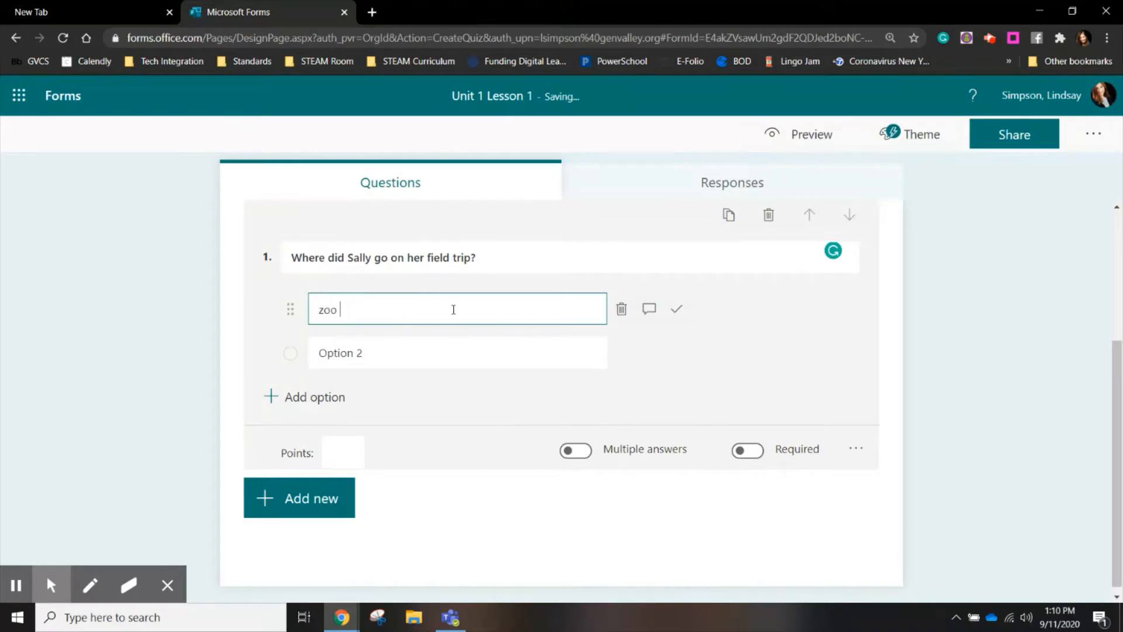
{"action": "left_click", "coordinate": [446, 353]}
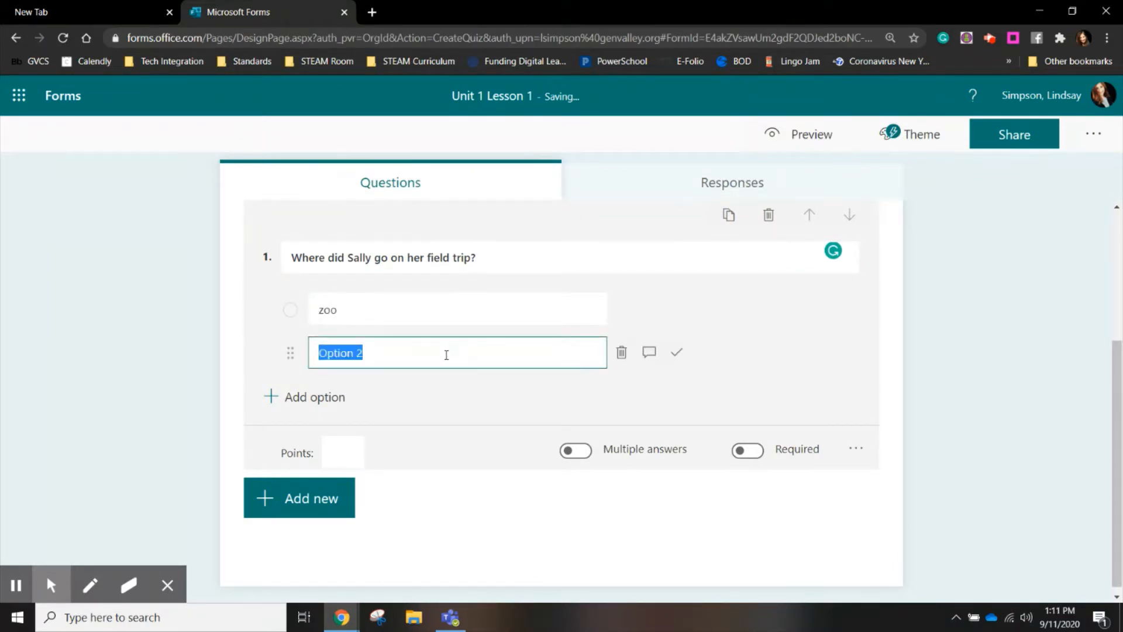
{"action": "type", "text": "amusement par"}
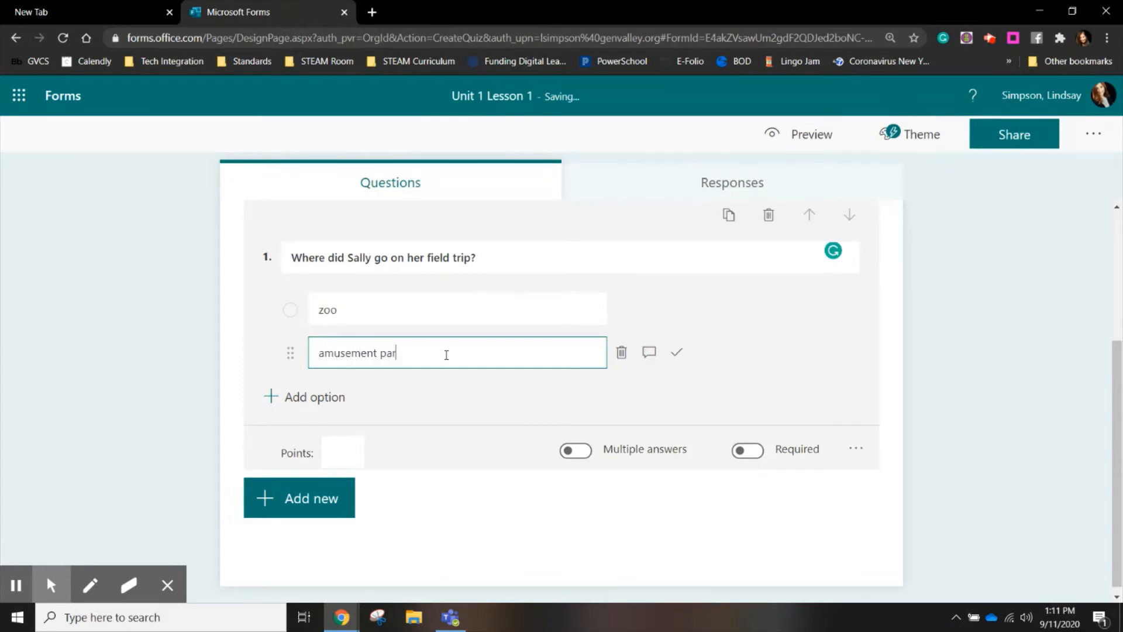
{"action": "type", "text": "k"}
{"action": "left_click", "coordinate": [310, 396]}
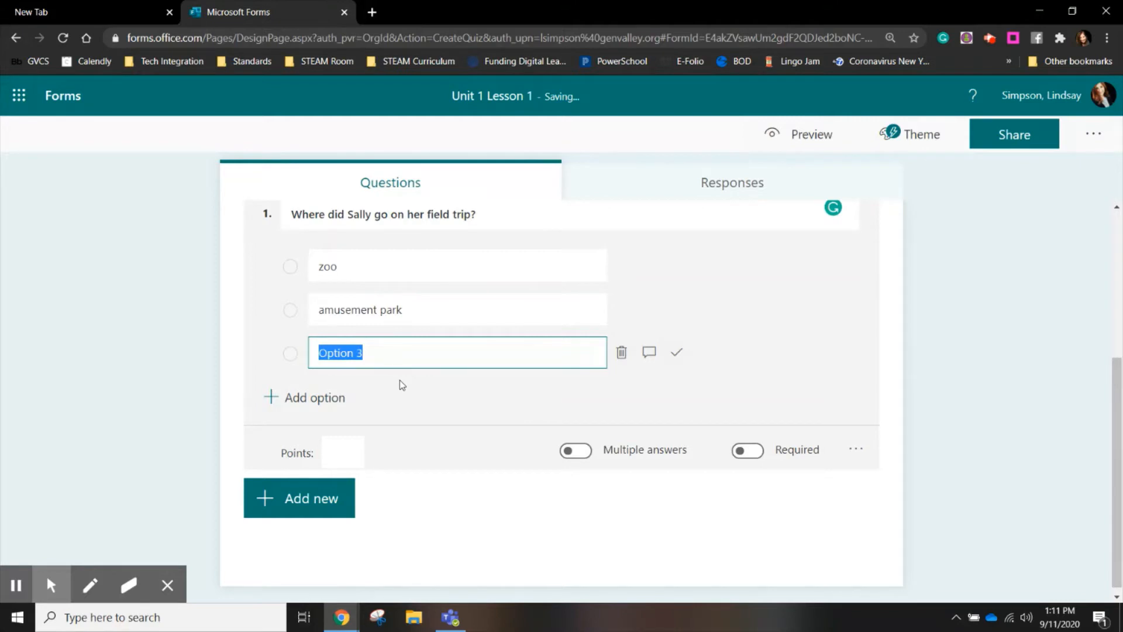
{"action": "type", "text": "farm"}
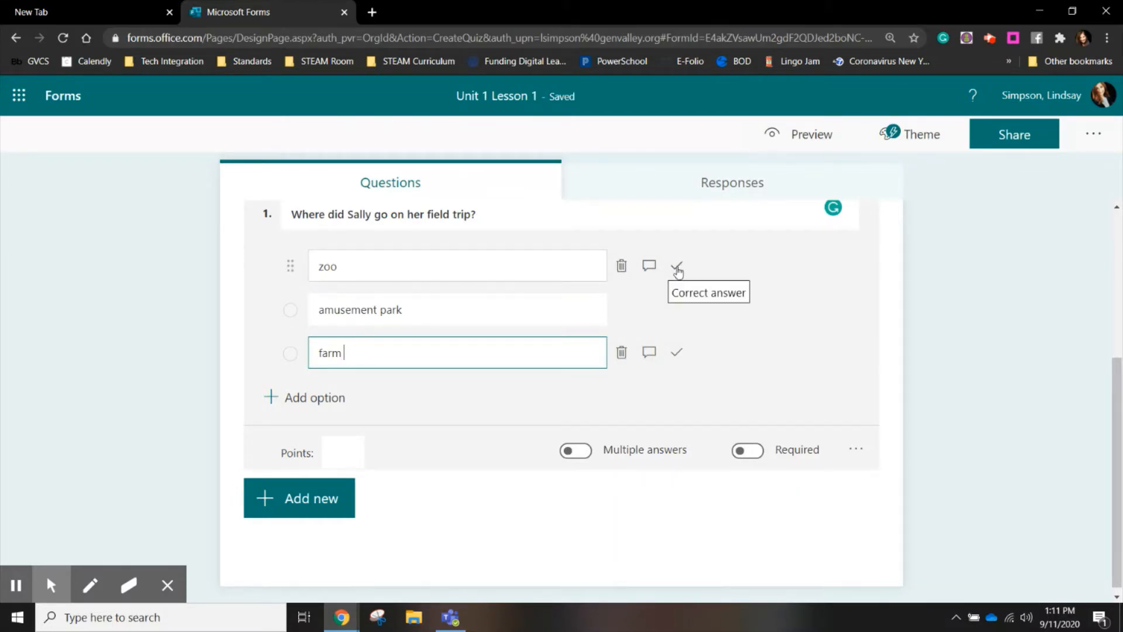
Mark "zoo" as the correct answer and set the question's value to 1 point.
{"action": "left_click", "coordinate": [677, 270]}
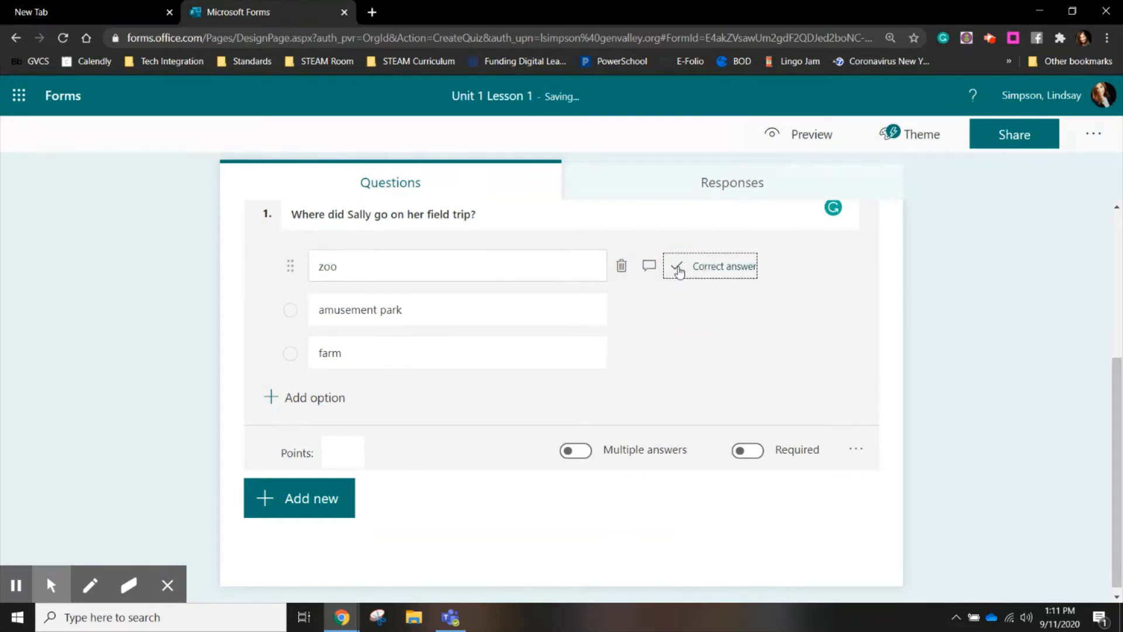
{"action": "scroll", "coordinate": [722, 318], "scroll_direction": "up", "scroll_amount": 1}
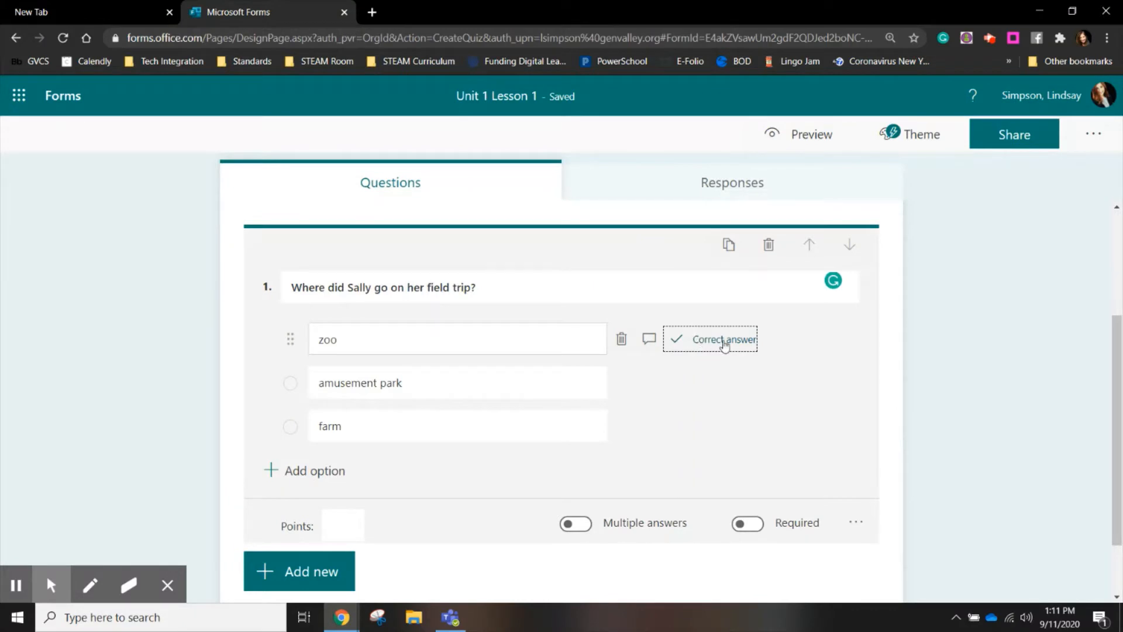
{"action": "left_click", "coordinate": [345, 528]}
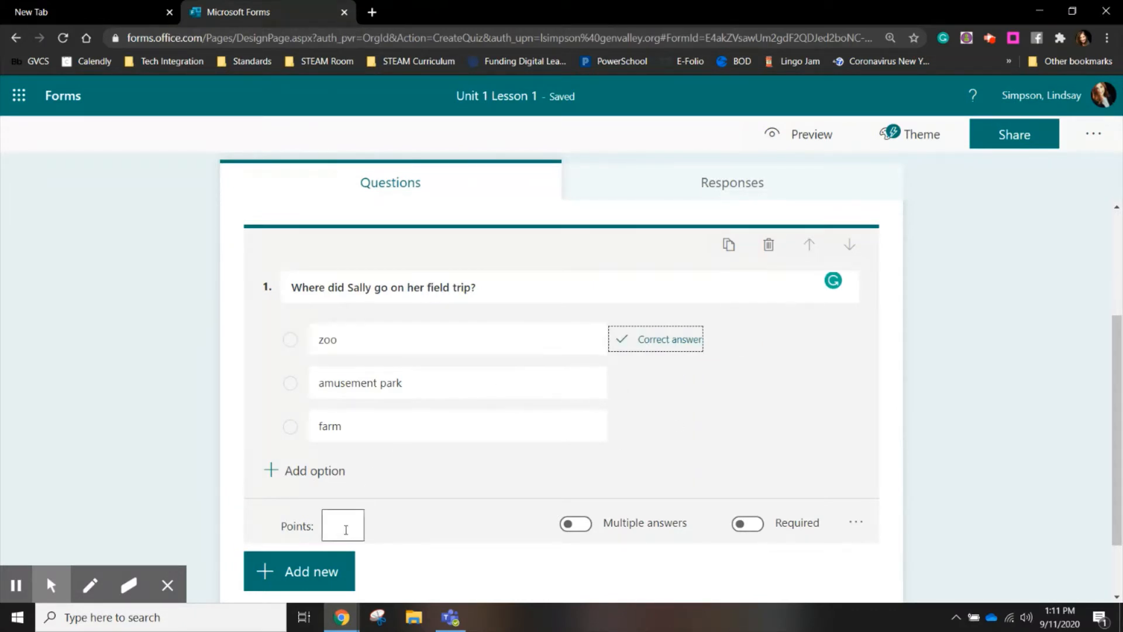
{"action": "type", "text": "1"}
Add the feedback message "Re-read the first paragraph to see where Sally went." to the "amusement park" answer.
{"action": "mouse_move", "coordinate": [605, 386]}
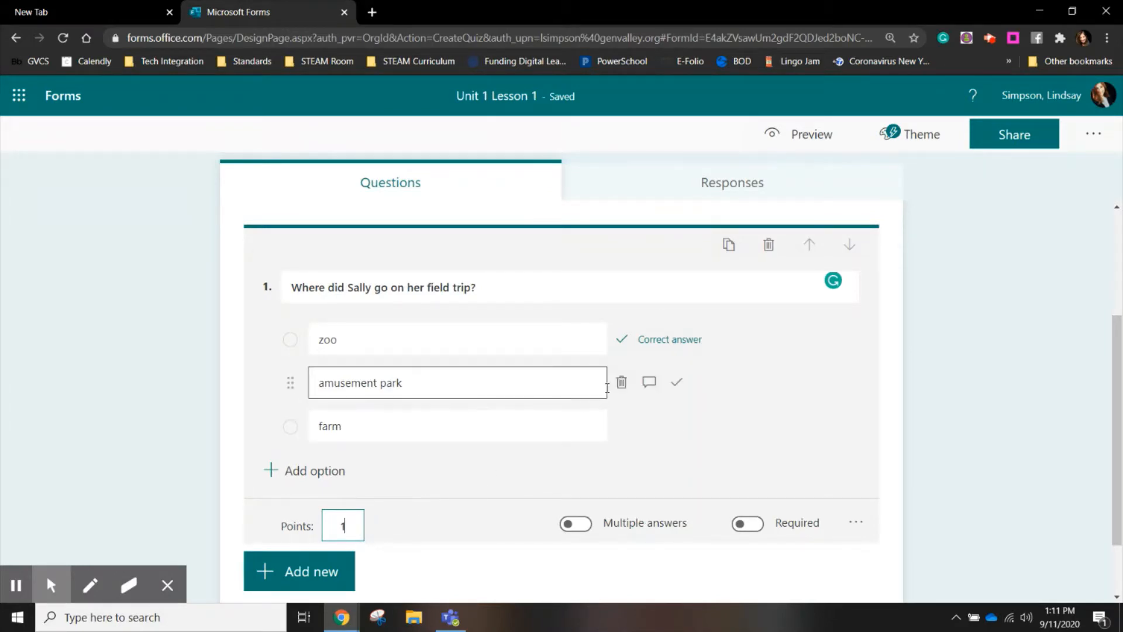
{"action": "left_click", "coordinate": [650, 386]}
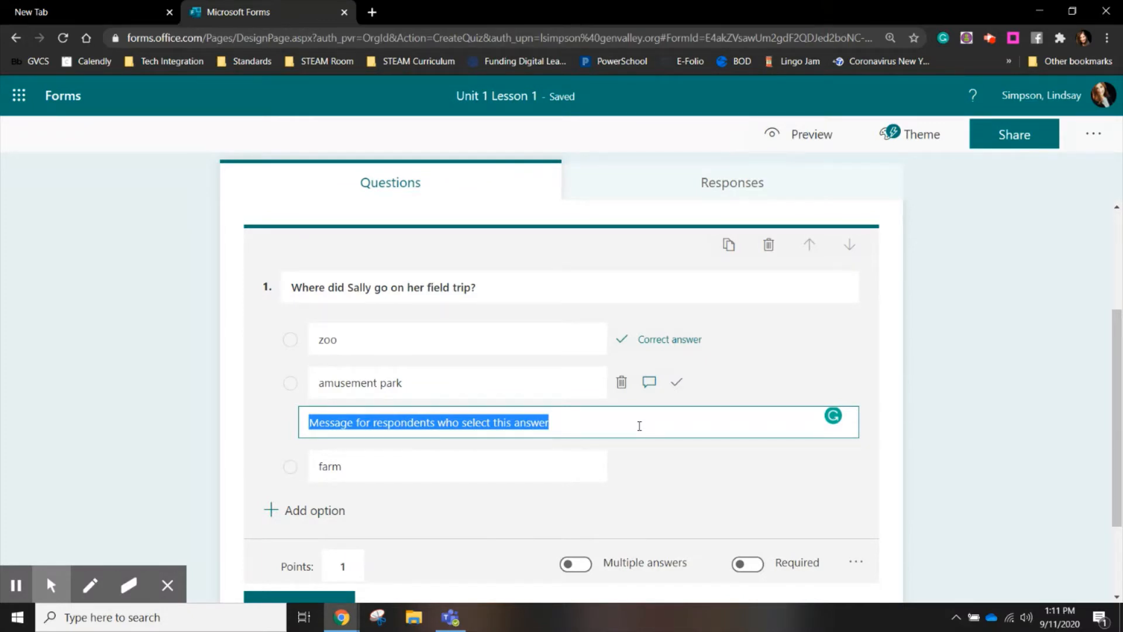
{"action": "type", "text": "Re-read "}
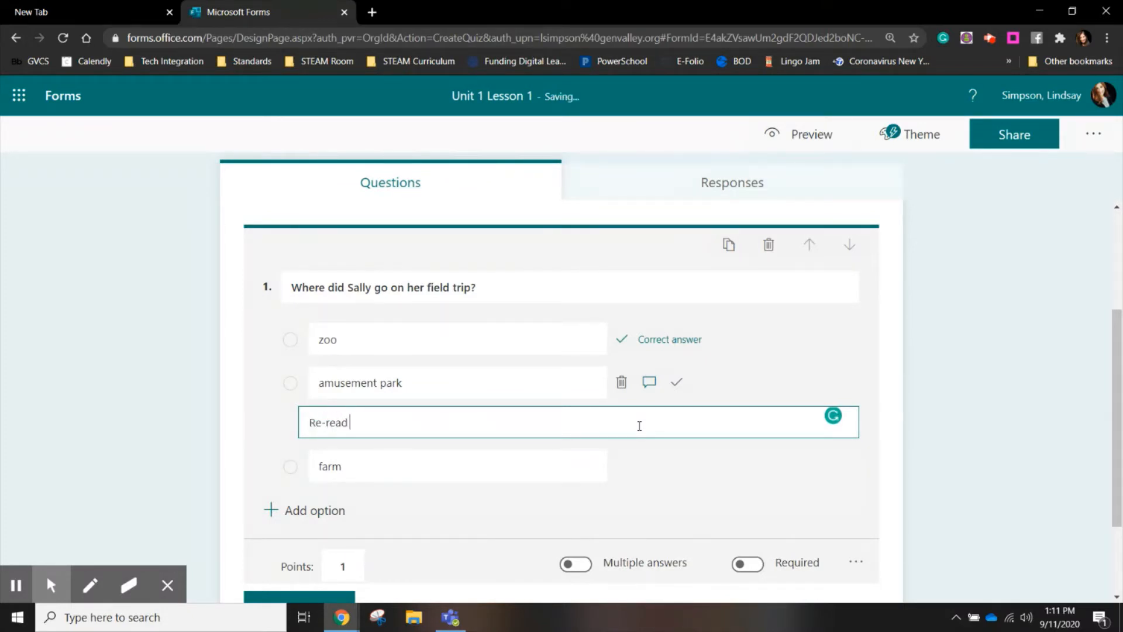
{"action": "type", "text": "the first paragrpah to"}
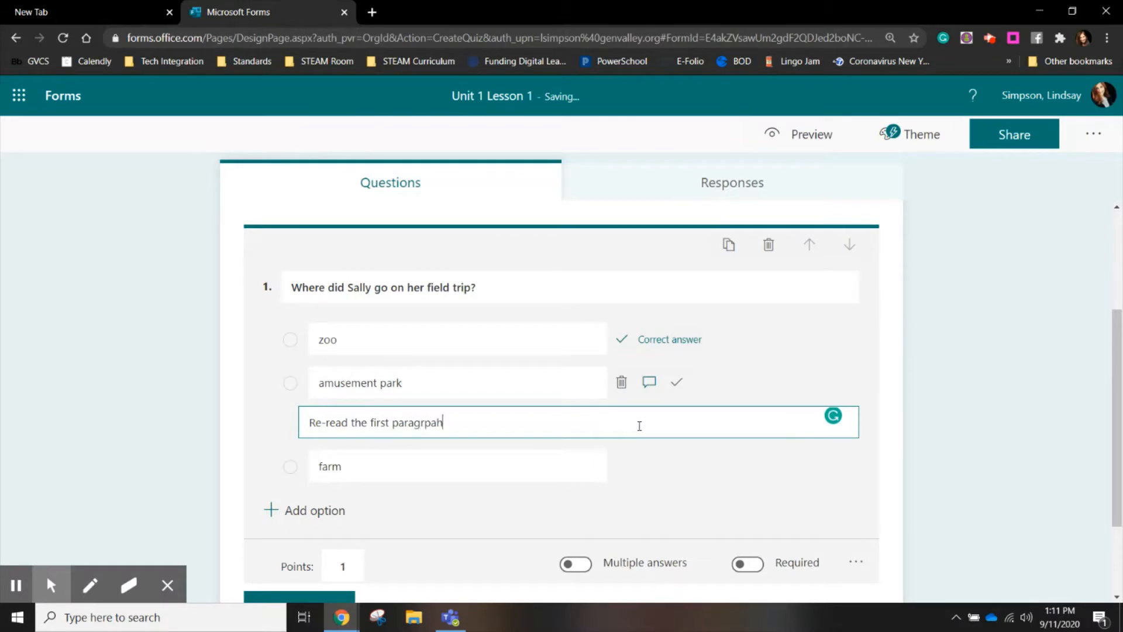
{"action": "key", "text": "BackSpace"}
{"action": "key", "text": "BackSpace"}
{"action": "key", "text": "BackSpace"}
{"action": "key", "text": "BackSpace"}
{"action": "key", "text": "BackSpace"}
{"action": "key", "text": "BackSpace"}
{"action": "key", "text": "BackSpace"}
{"action": "type", "text": "raph to see where Sally went."}
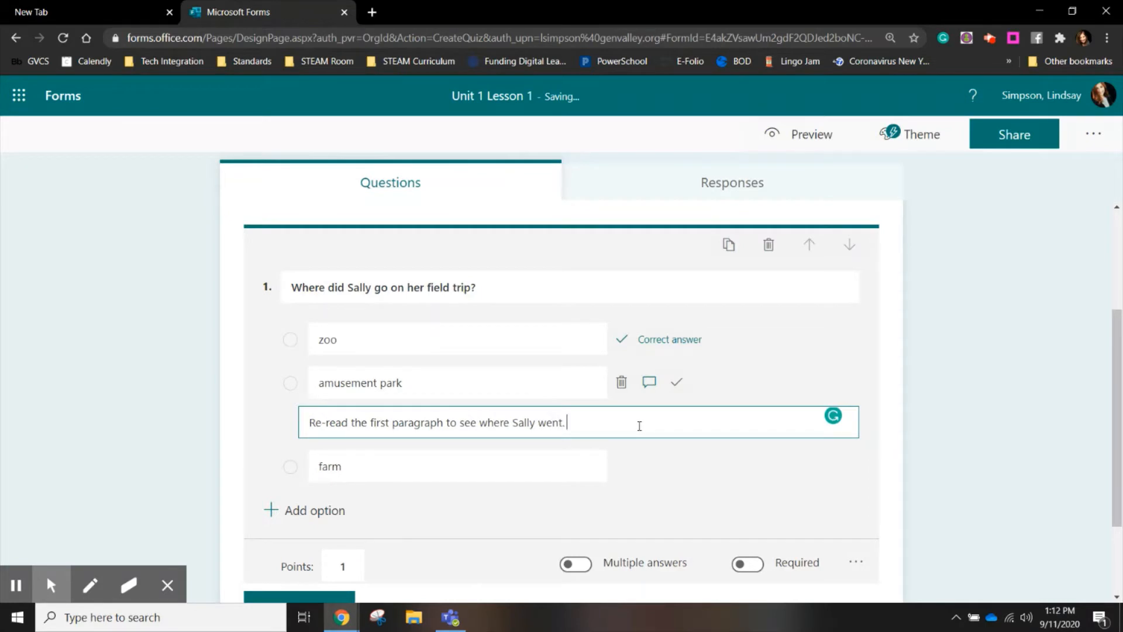
Copy the "amusement park" feedback message to the "farm" answer and finish editing the question.
{"action": "left_click_drag", "start_coordinate": [629, 425], "coordinate": [245, 412]}
{"action": "key", "text": "ctrl+c"}
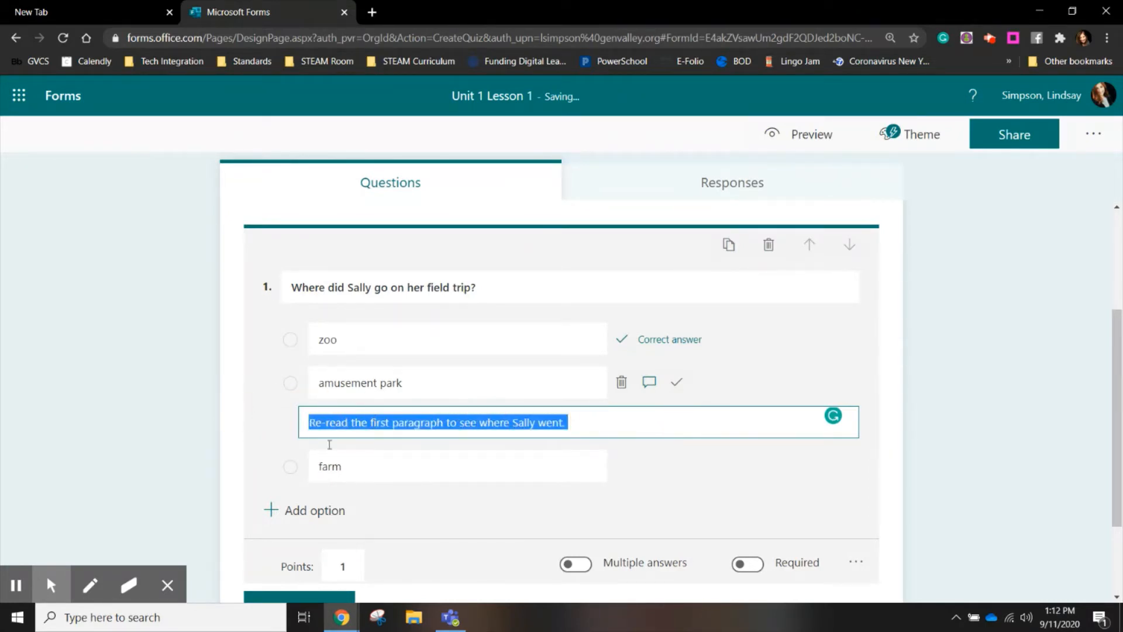
{"action": "left_click", "coordinate": [649, 465]}
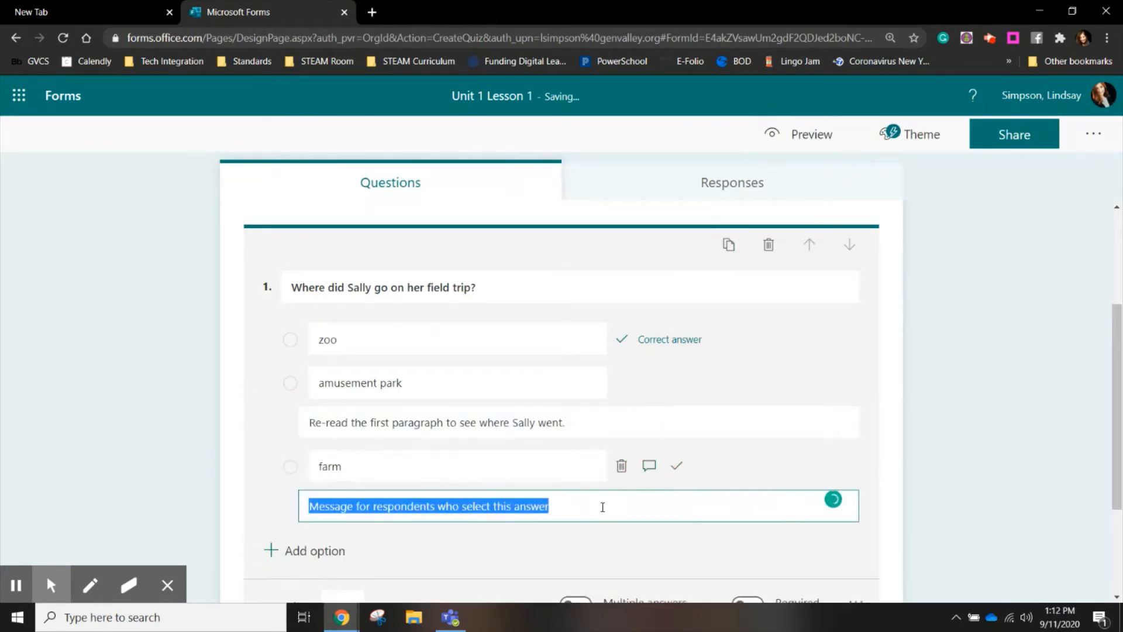
{"action": "key", "text": "ctrl+v"}
{"action": "left_click", "coordinate": [911, 471]}
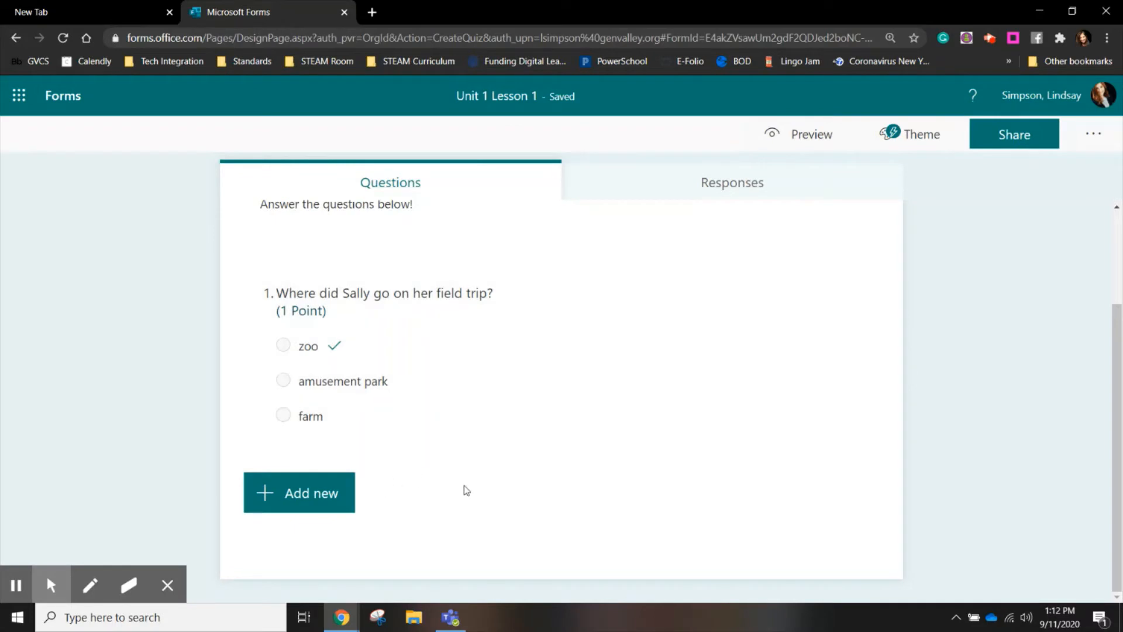
Add a Text question reading "Use RACCE: Where did Sally go on her field trip?".
{"action": "left_click", "coordinate": [295, 497]}
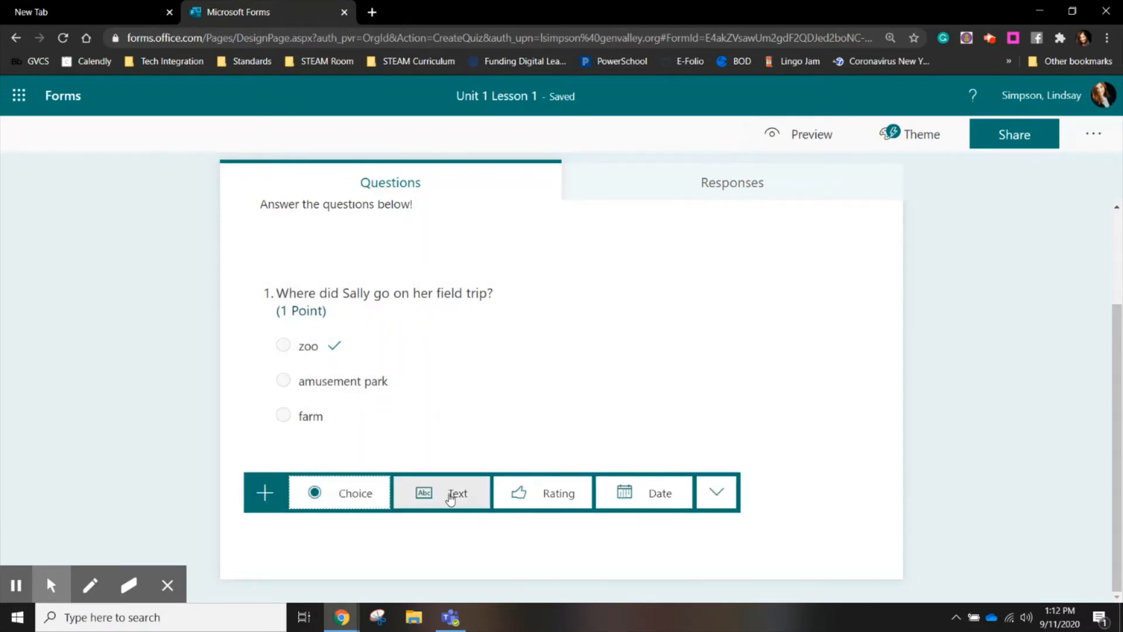
{"action": "left_click", "coordinate": [452, 495]}
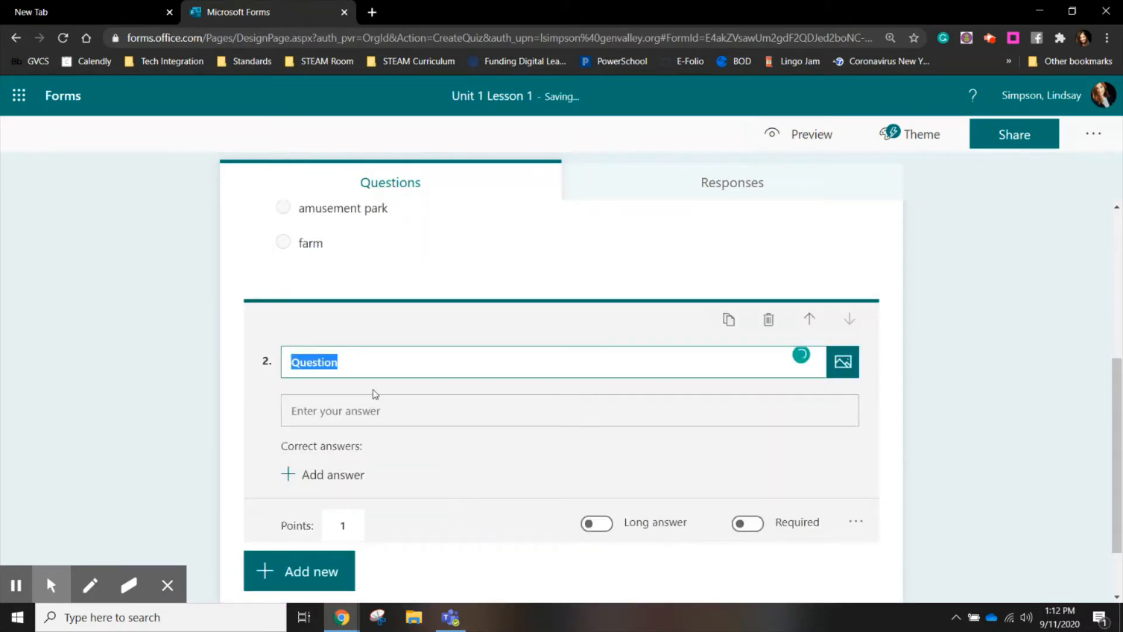
{"action": "type", "text": "Use RA"}
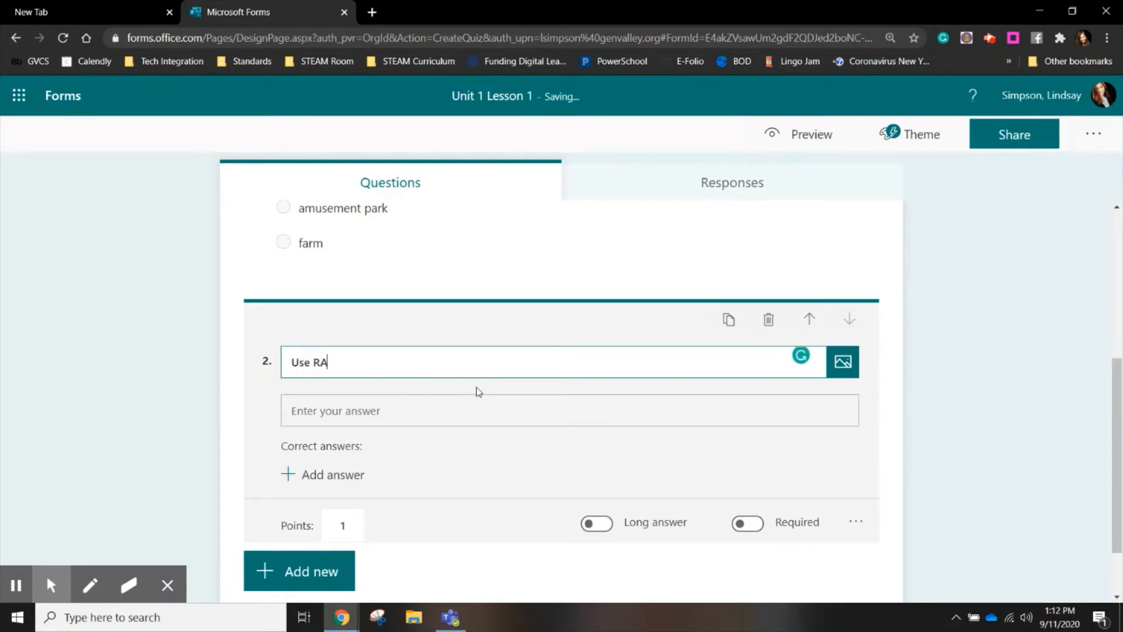
{"action": "type", "text": "CCE: Where di d Sally"}
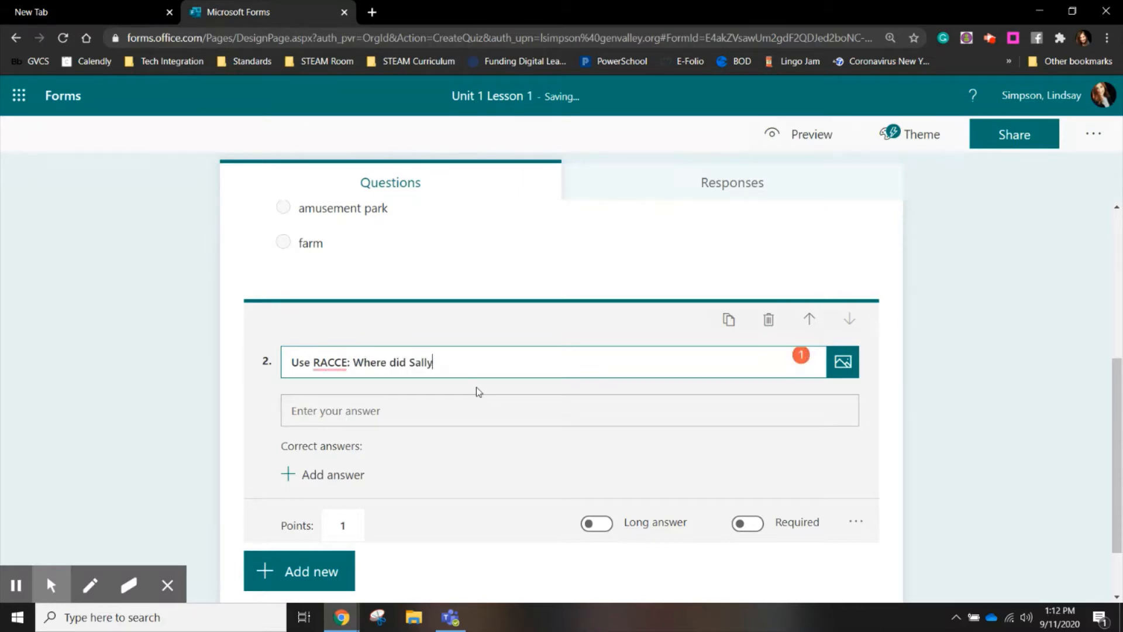
{"action": "type", "text": " go on her field trip?"}
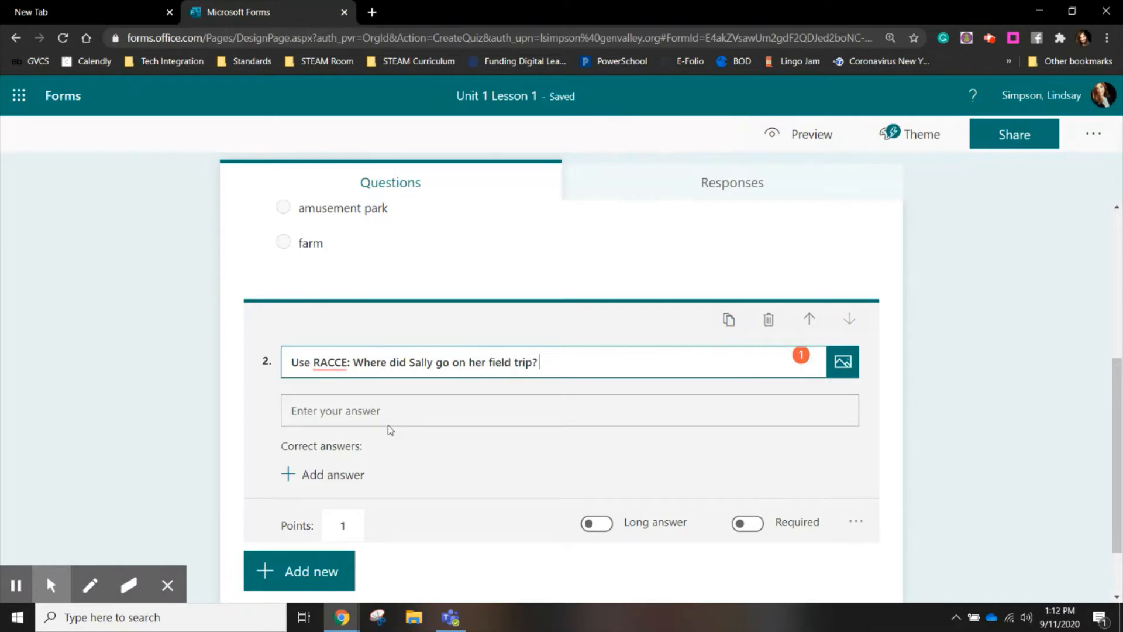
Add "zoo" as a correct answer to the RACCE question, and enable the Long answer option for it.
{"action": "left_click", "coordinate": [312, 479]}
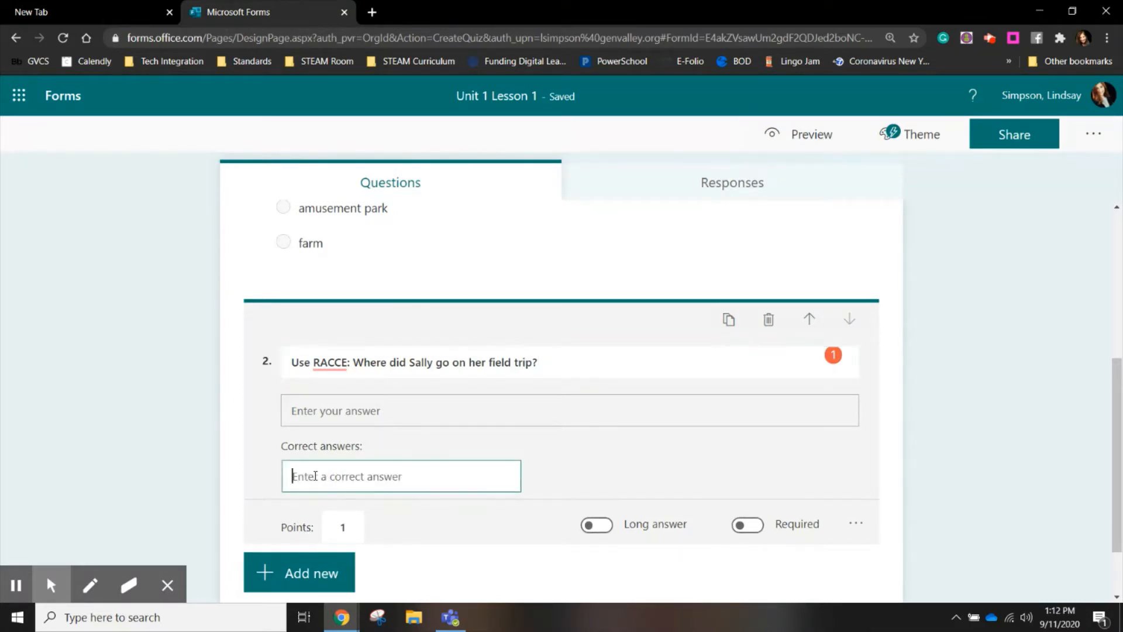
{"action": "type", "text": "zoo"}
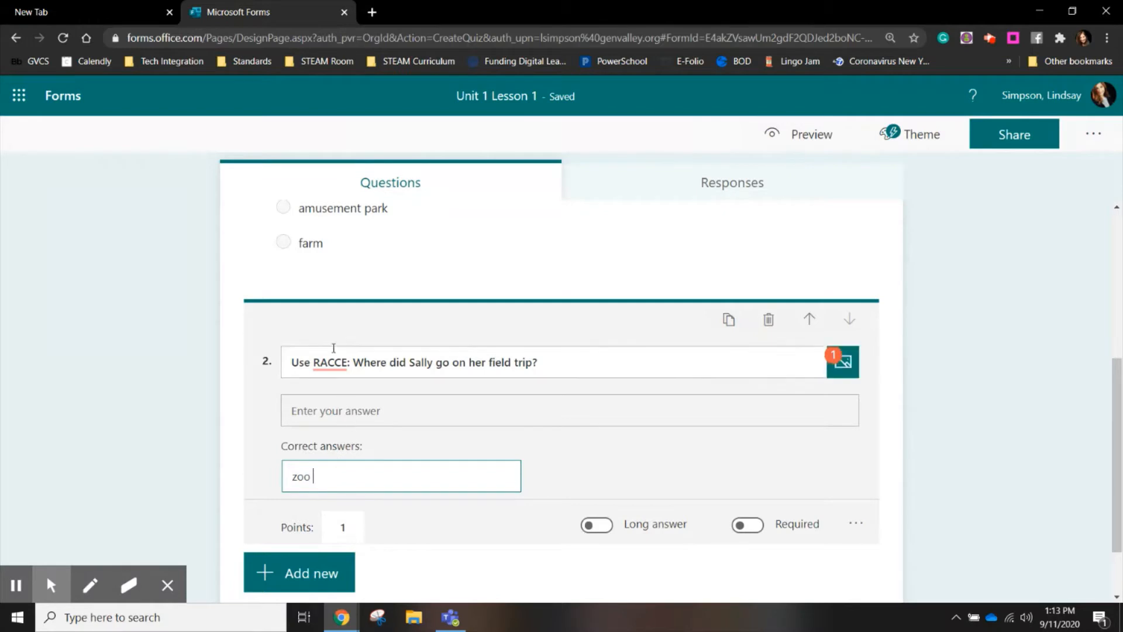
{"action": "left_click", "coordinate": [344, 362]}
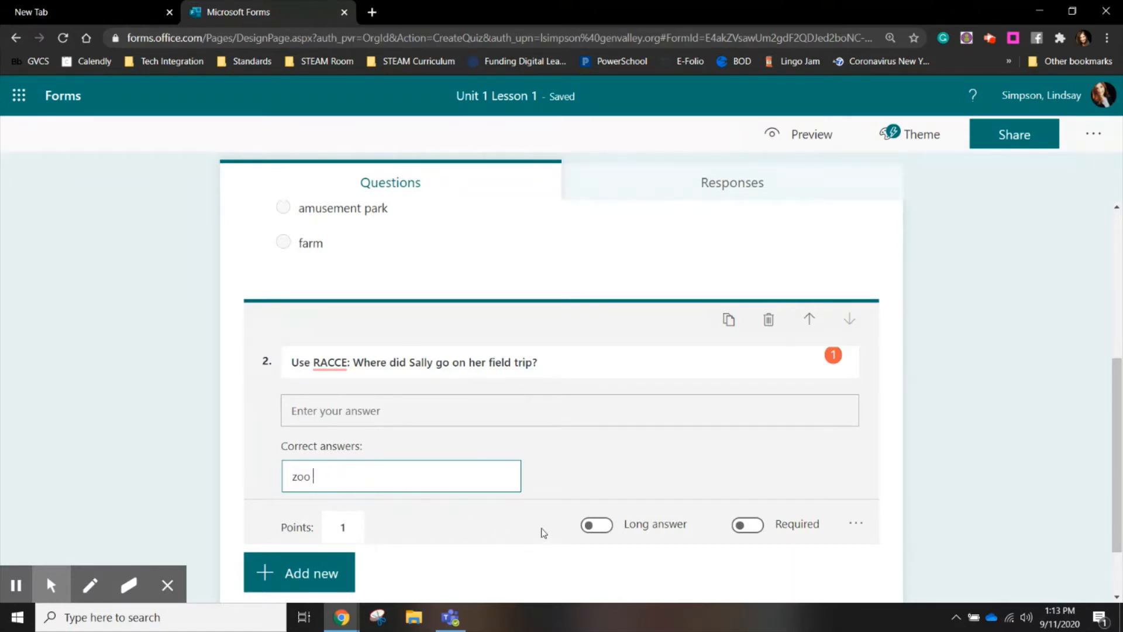
{"action": "left_click", "coordinate": [596, 525]}
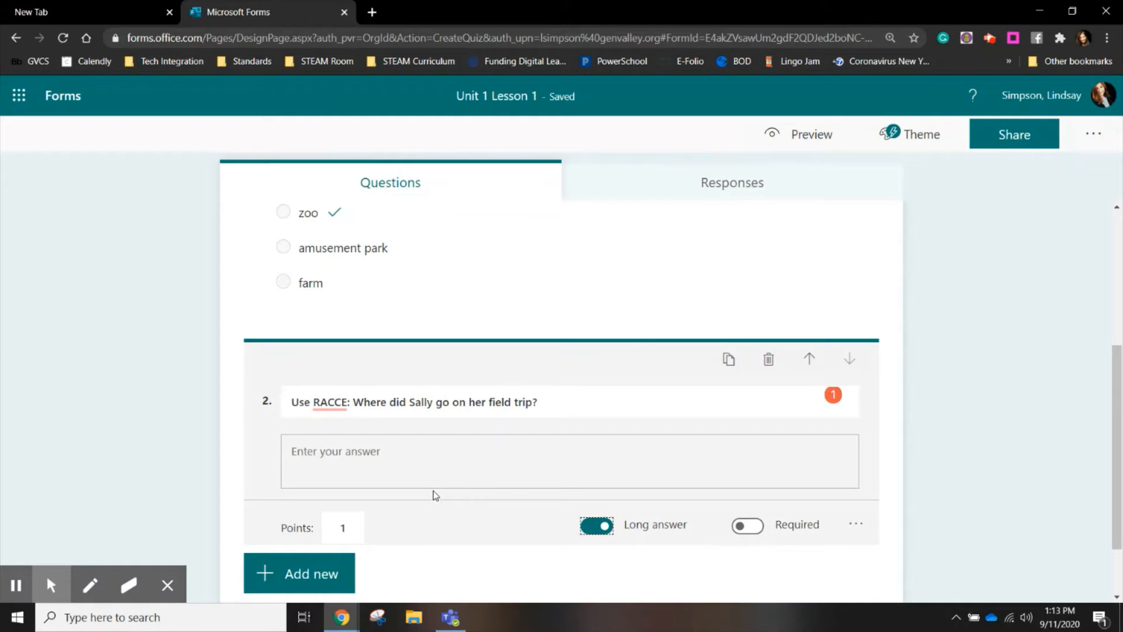
Make the multiple-choice question about Sally's field trip, question 1, required.
{"action": "scroll", "coordinate": [436, 495], "scroll_direction": "down", "scroll_amount": 2}
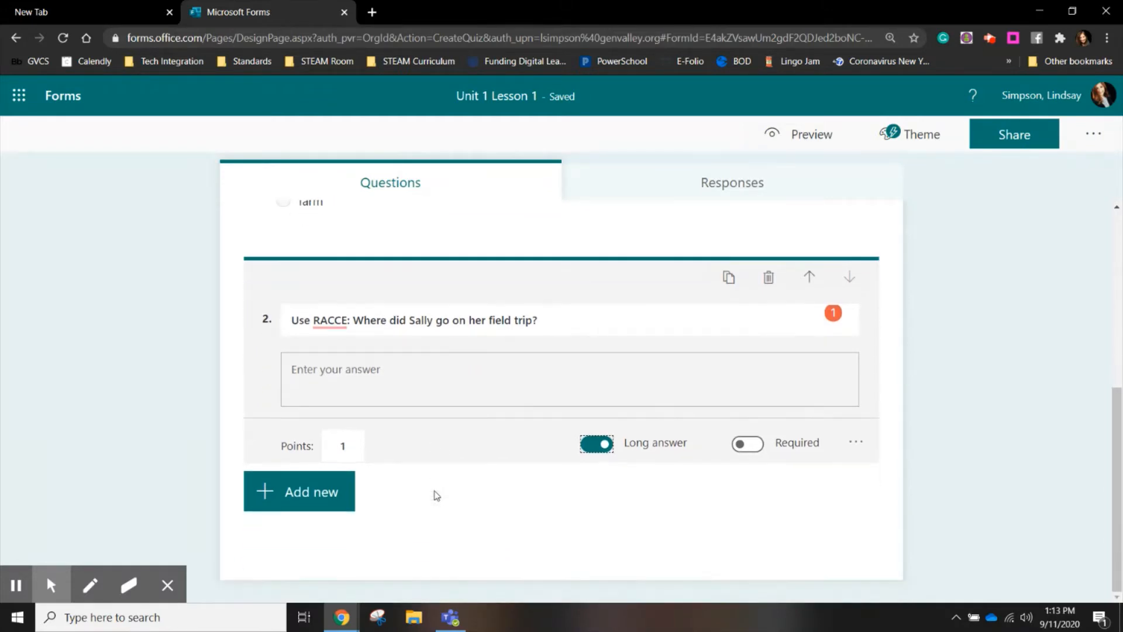
{"action": "scroll", "coordinate": [712, 458], "scroll_direction": "up", "scroll_amount": 5}
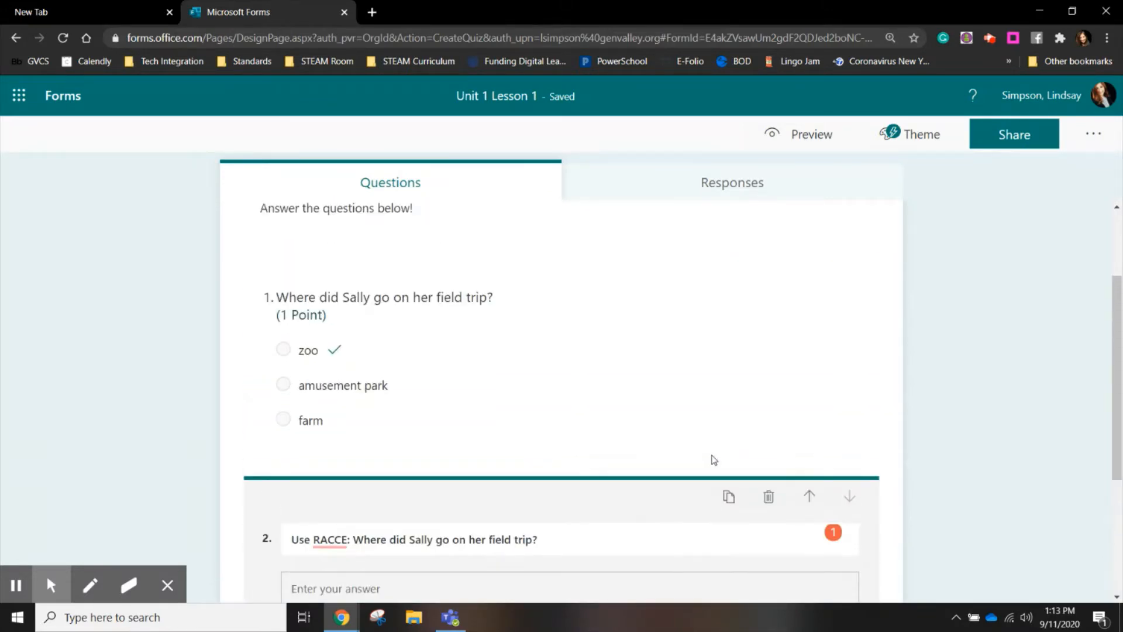
{"action": "scroll", "coordinate": [713, 458], "scroll_direction": "down", "scroll_amount": 2}
{"action": "left_click", "coordinate": [719, 371]}
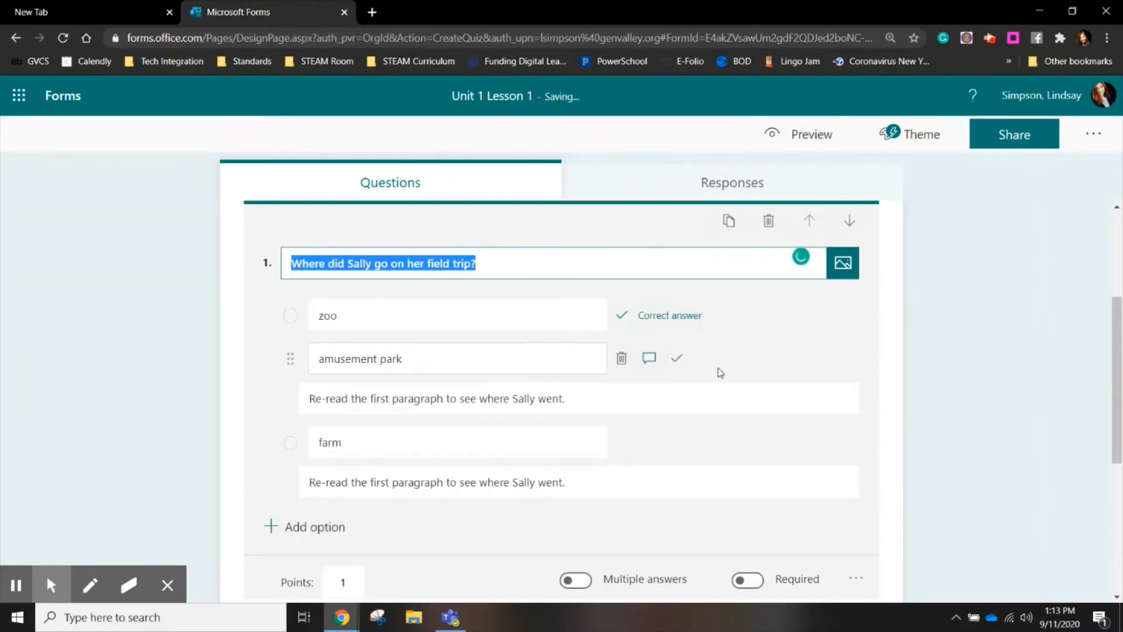
{"action": "left_click", "coordinate": [727, 396]}
{"action": "scroll", "coordinate": [730, 399], "scroll_direction": "down", "scroll_amount": 2}
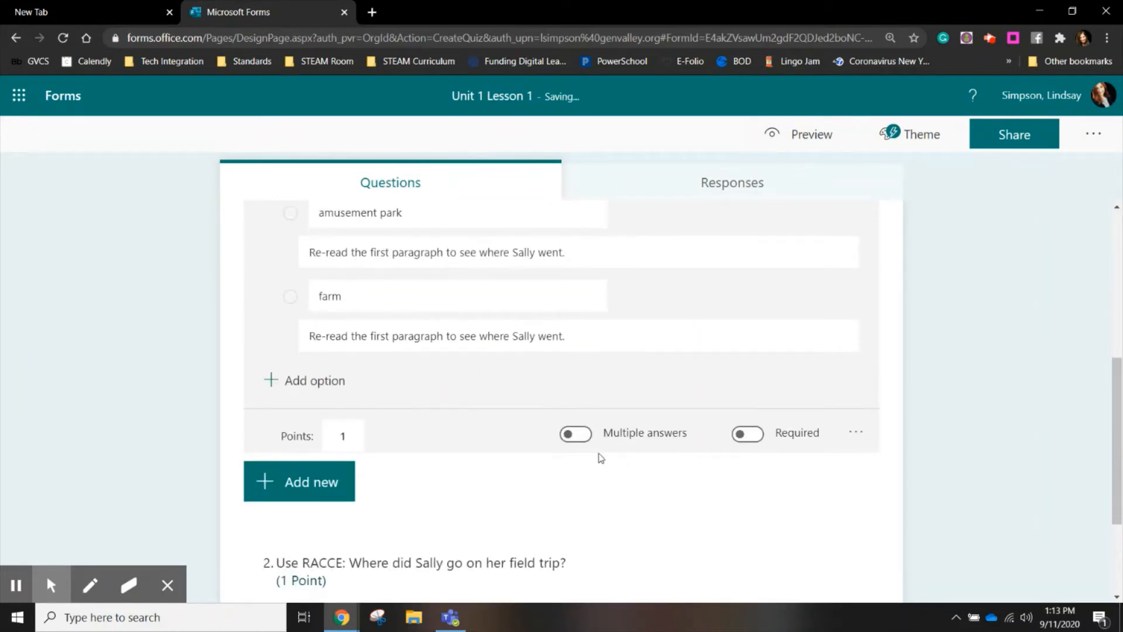
{"action": "left_click", "coordinate": [741, 437]}
Make the long-answer RACCE question, question 2, required.
{"action": "scroll", "coordinate": [744, 442], "scroll_direction": "down", "scroll_amount": 2}
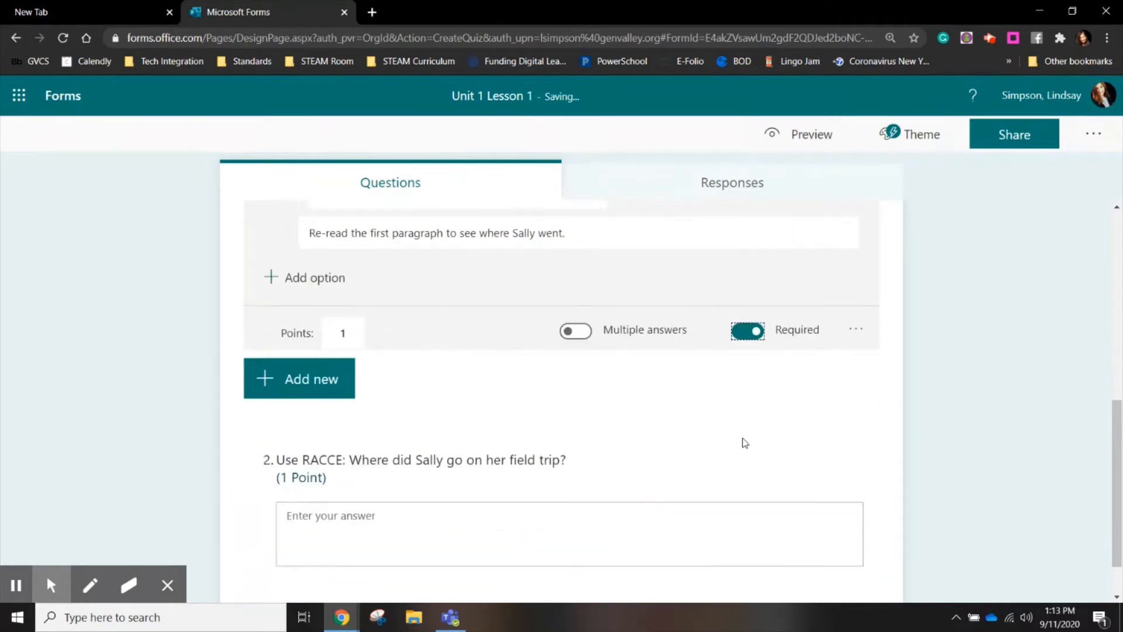
{"action": "left_click", "coordinate": [728, 436]}
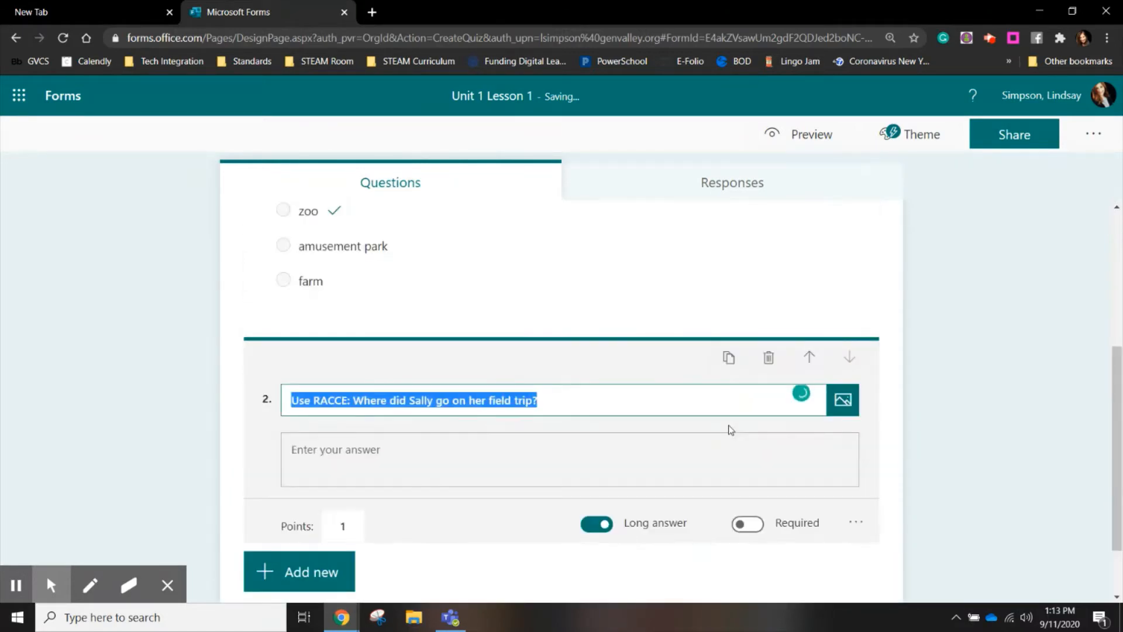
{"action": "scroll", "coordinate": [731, 430], "scroll_direction": "down", "scroll_amount": 1}
{"action": "left_click", "coordinate": [740, 445]}
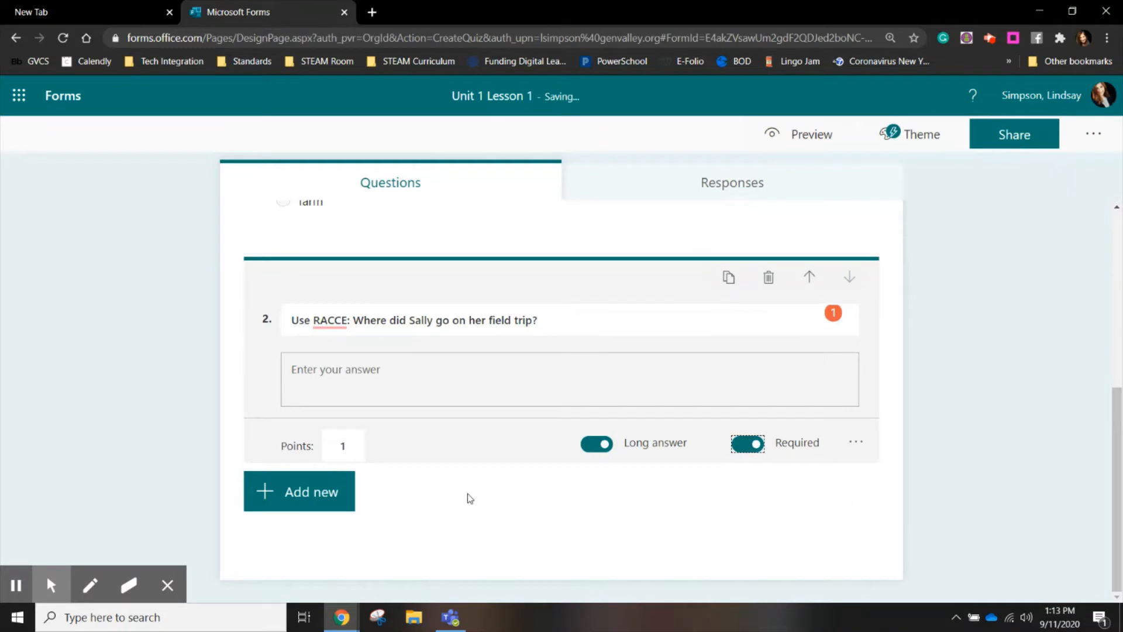
Review the quiz from its title and total points through to question 2.
{"action": "scroll", "coordinate": [456, 496], "scroll_direction": "up", "scroll_amount": 5}
{"action": "scroll", "coordinate": [457, 496], "scroll_direction": "down", "scroll_amount": 4}
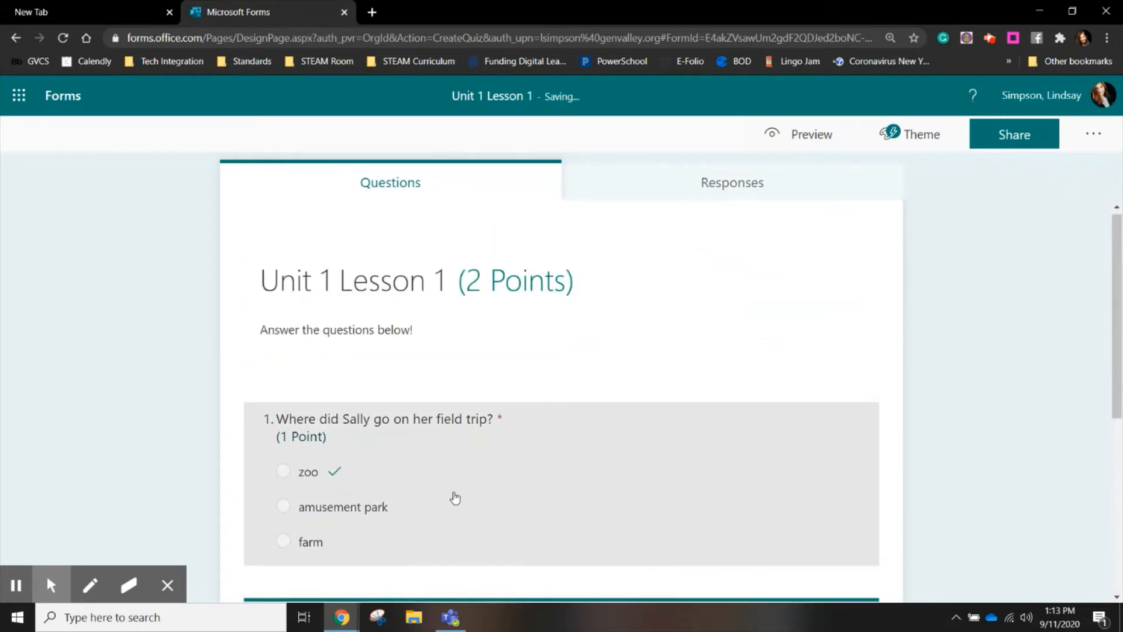
{"action": "scroll", "coordinate": [456, 497], "scroll_direction": "down", "scroll_amount": 1}
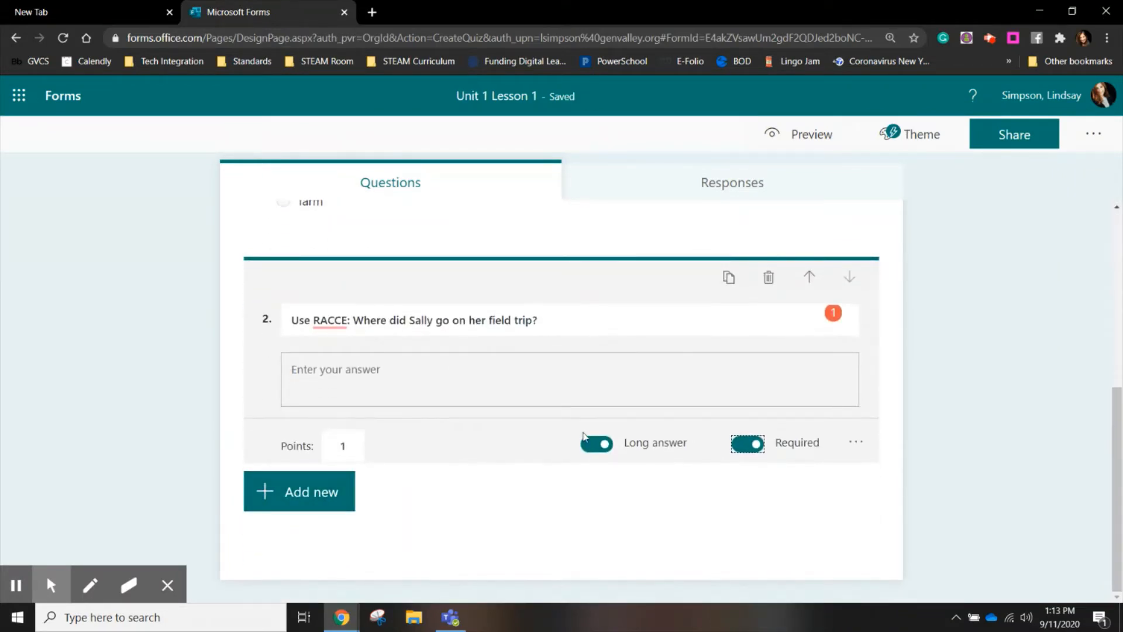
{"action": "scroll", "coordinate": [585, 437], "scroll_direction": "up", "scroll_amount": 3}
{"action": "scroll", "coordinate": [584, 437], "scroll_direction": "up", "scroll_amount": 1}
{"action": "scroll", "coordinate": [581, 437], "scroll_direction": "down", "scroll_amount": 4}
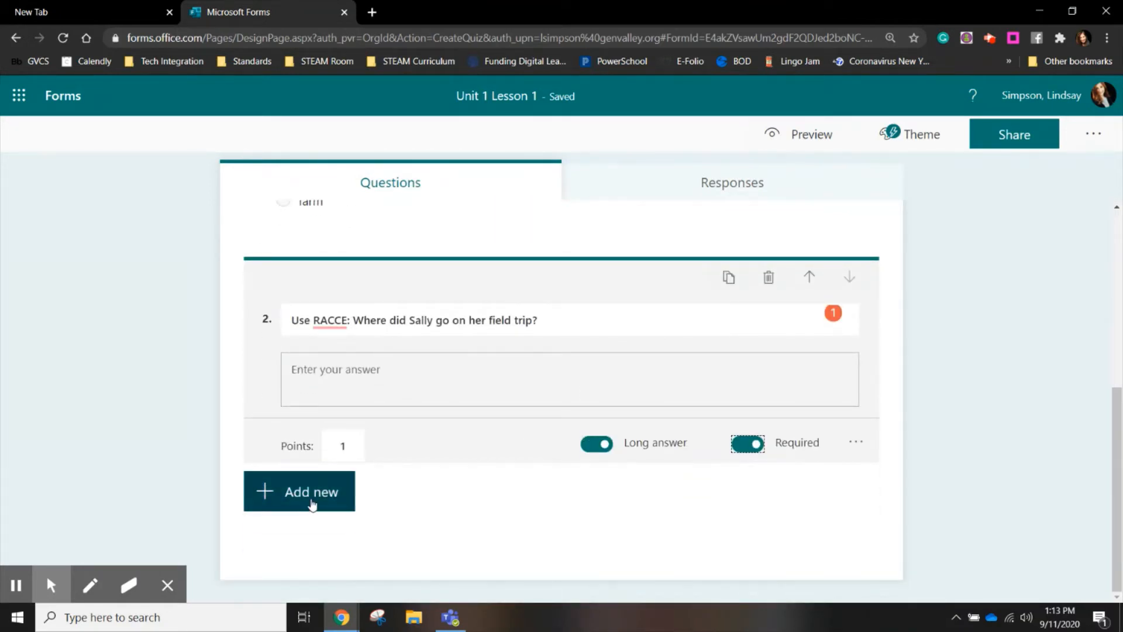
Add a new Choice question below the RACCE question.
{"action": "left_click", "coordinate": [312, 493]}
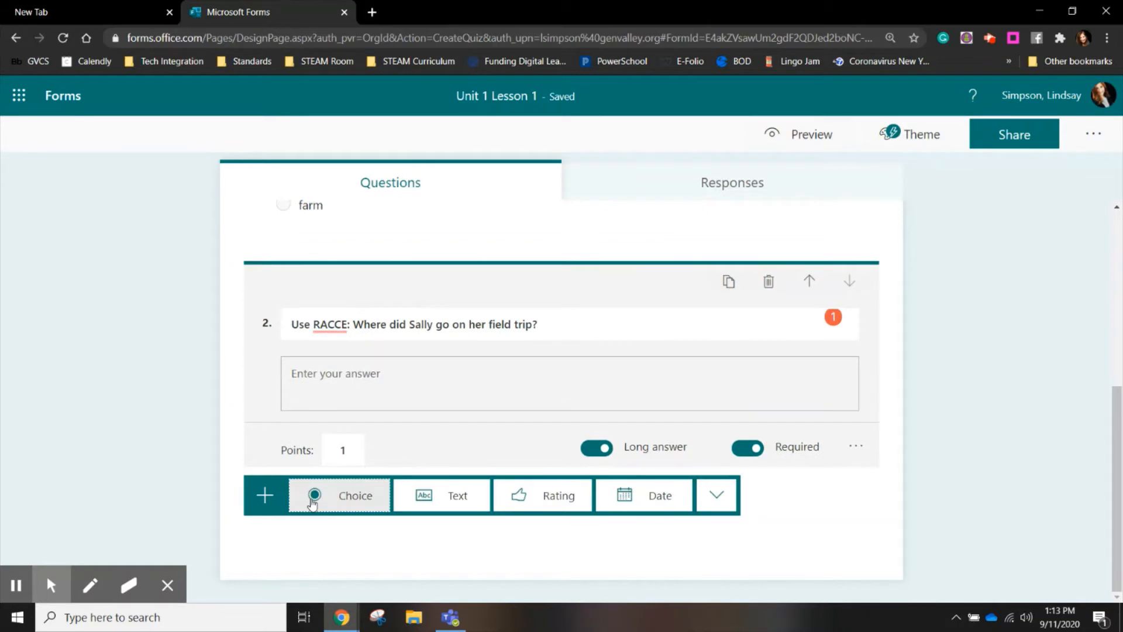
{"action": "left_click", "coordinate": [15, 584]}
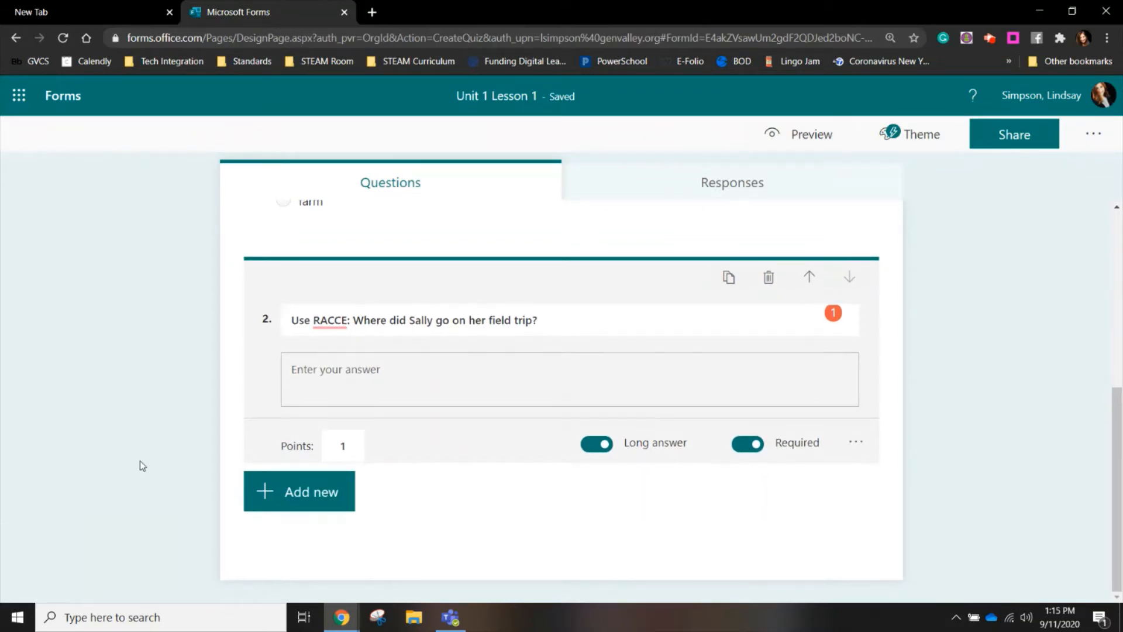
{"action": "left_click", "coordinate": [282, 490]}
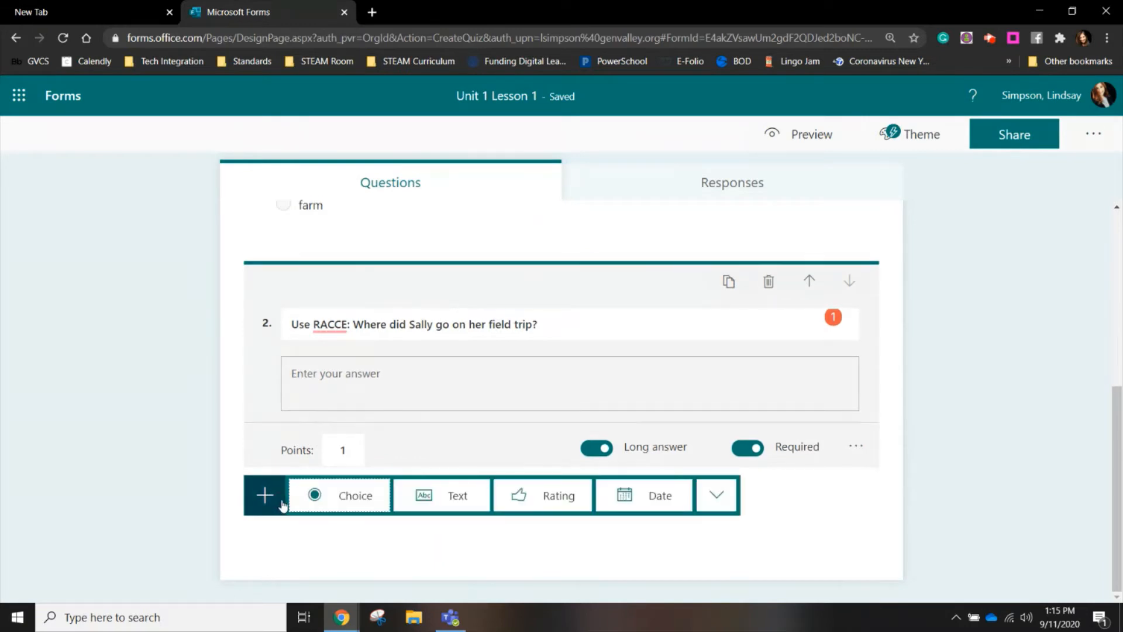
{"action": "left_click", "coordinate": [323, 503]}
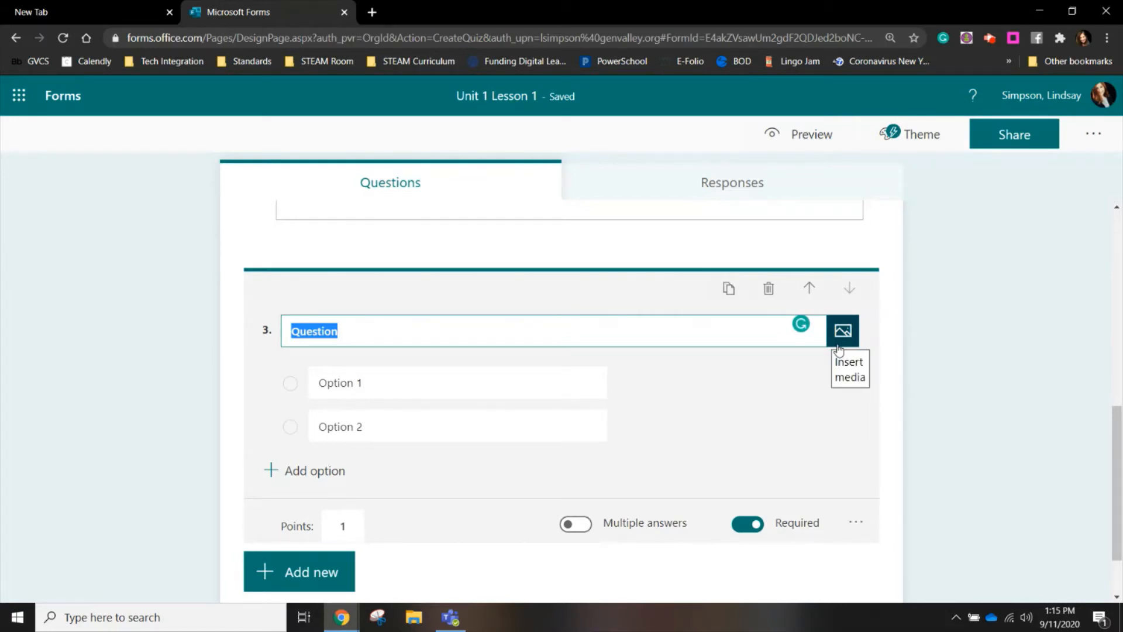
Upload the "texas" image from the Test folder in Pictures as the media for question 3.
{"action": "left_click", "coordinate": [839, 345]}
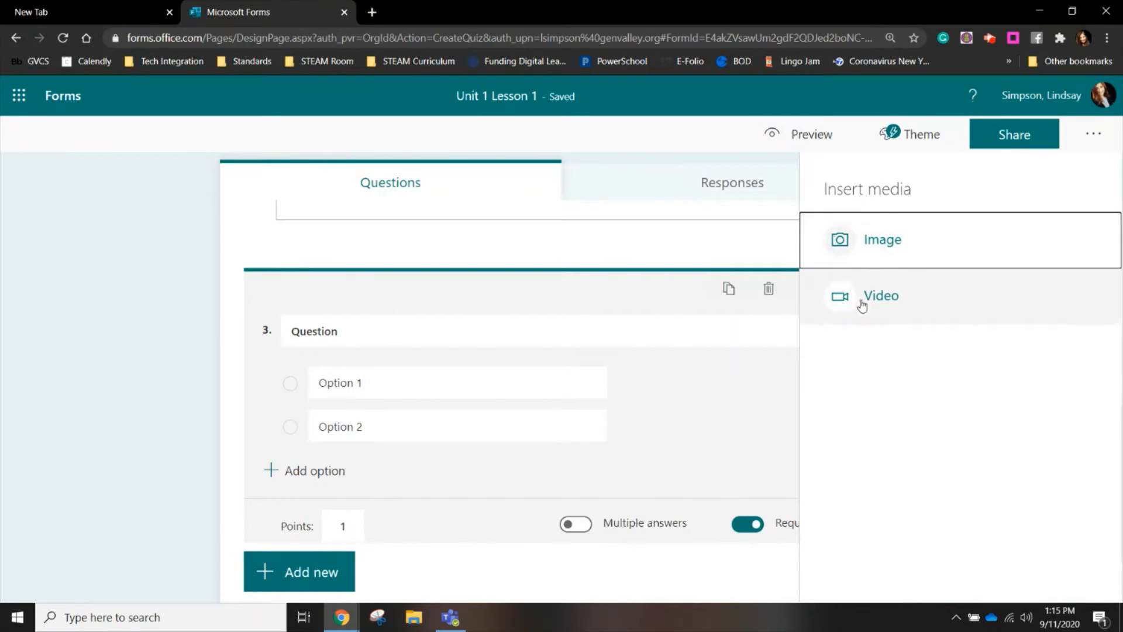
{"action": "left_click", "coordinate": [876, 245]}
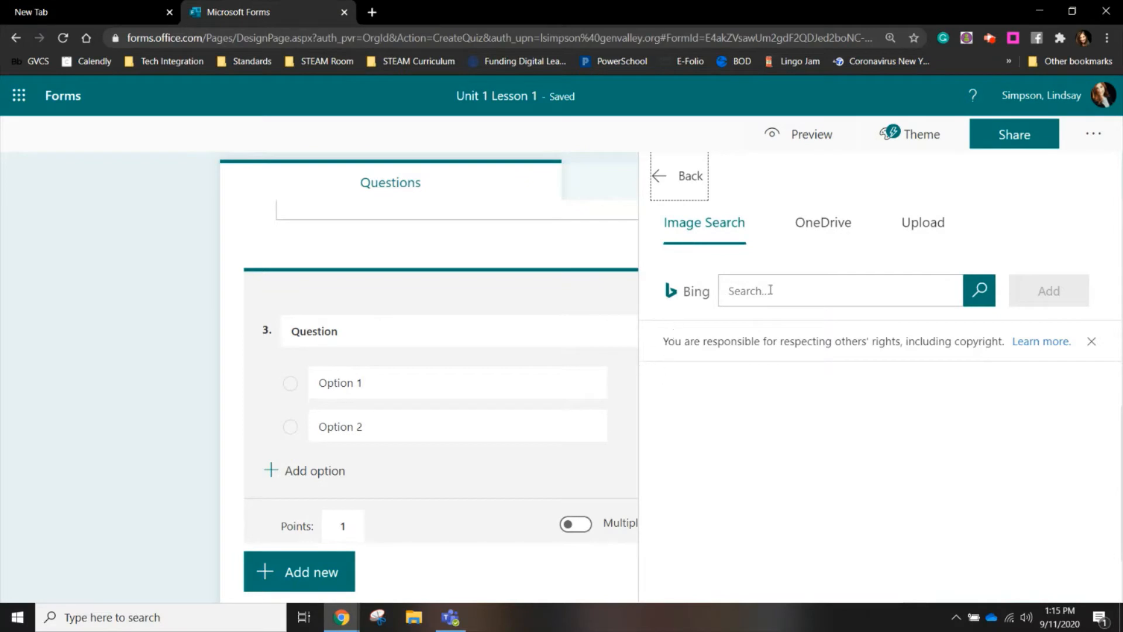
{"action": "left_click", "coordinate": [912, 225]}
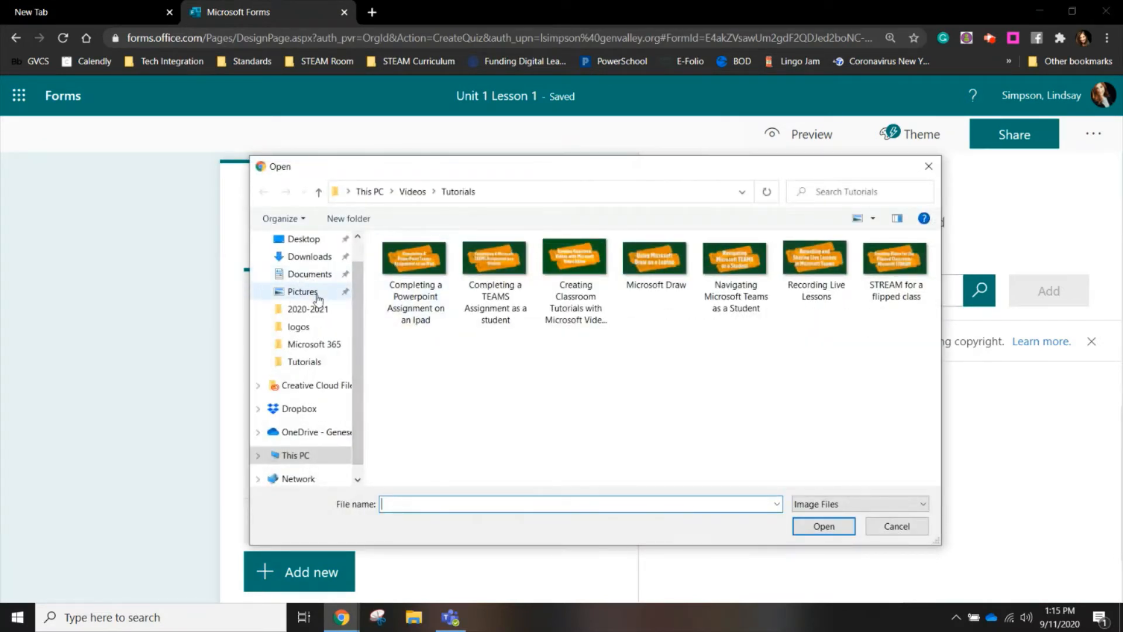
{"action": "left_click", "coordinate": [317, 294]}
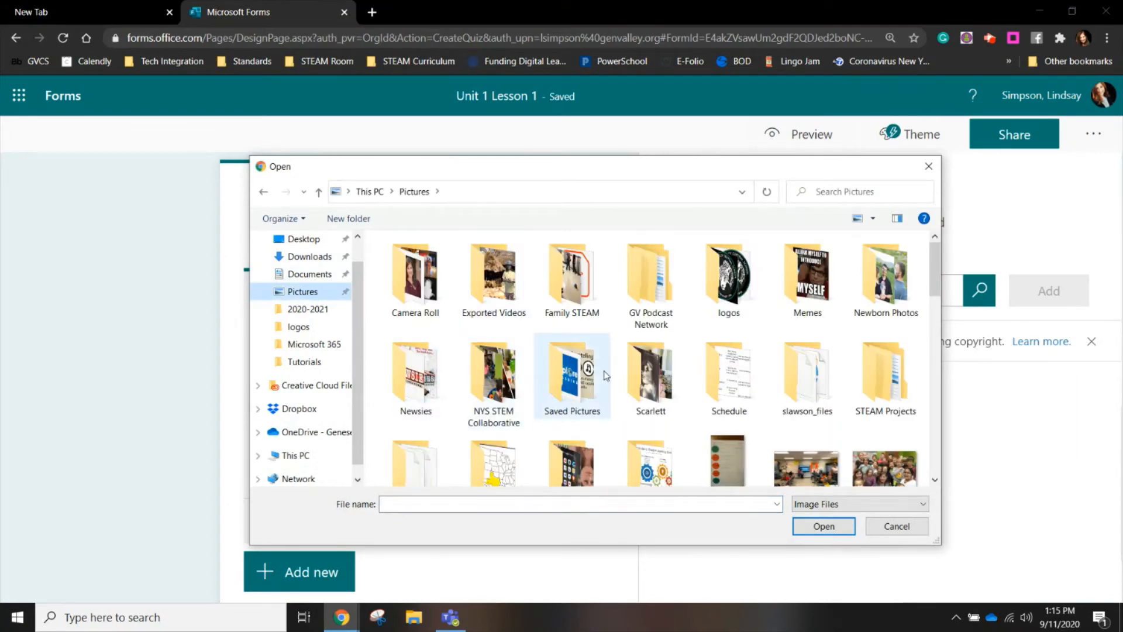
{"action": "scroll", "coordinate": [605, 375], "scroll_direction": "down", "scroll_amount": 1}
{"action": "double_click", "coordinate": [493, 433]}
{"action": "left_click", "coordinate": [433, 290]}
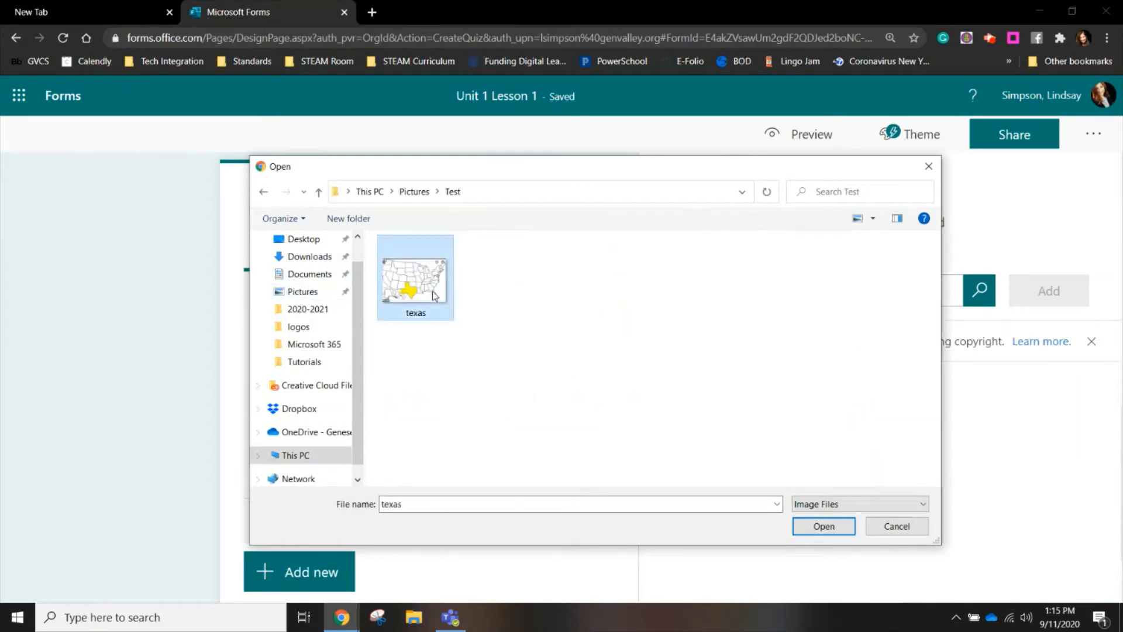
{"action": "double_click", "coordinate": [433, 290]}
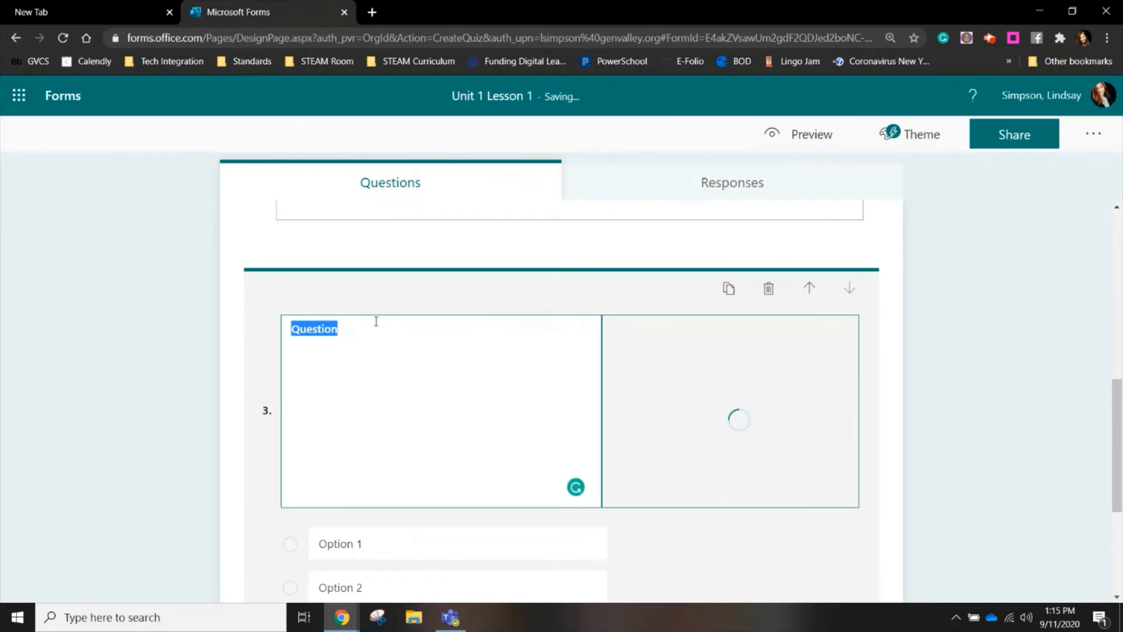
Enter "Look at the map: What state is highlighted in yellow?" as the text of question 3.
{"action": "type", "text": "Look at the mpa"}
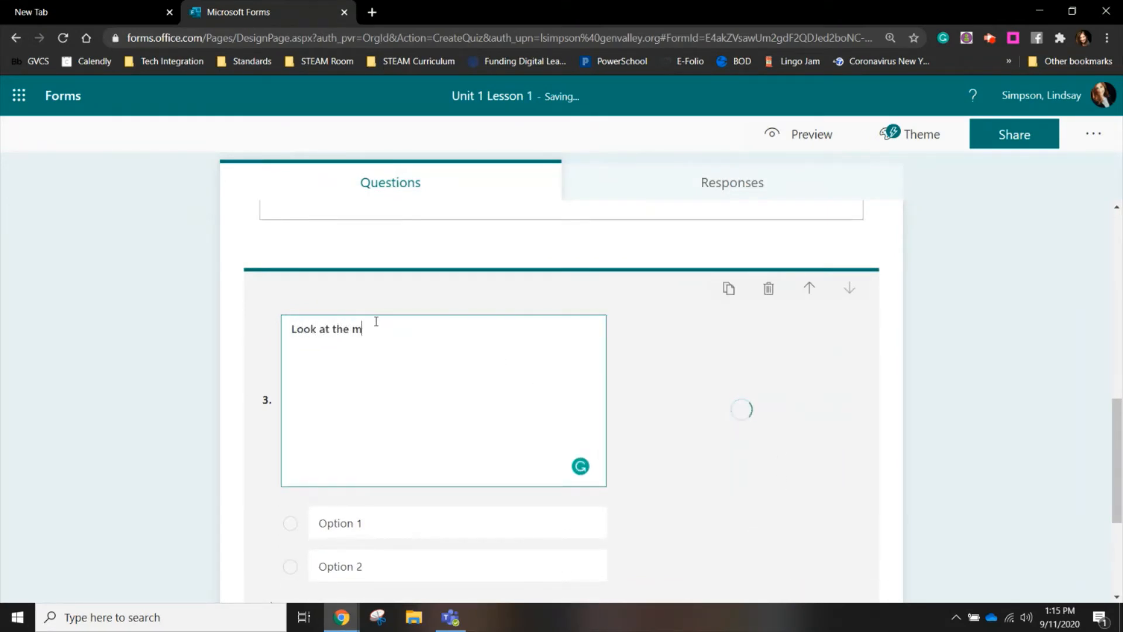
{"action": "key", "text": "BackSpace"}
{"action": "key", "text": "BackSpace"}
{"action": "type", "text": "ap: What state is highligh"}
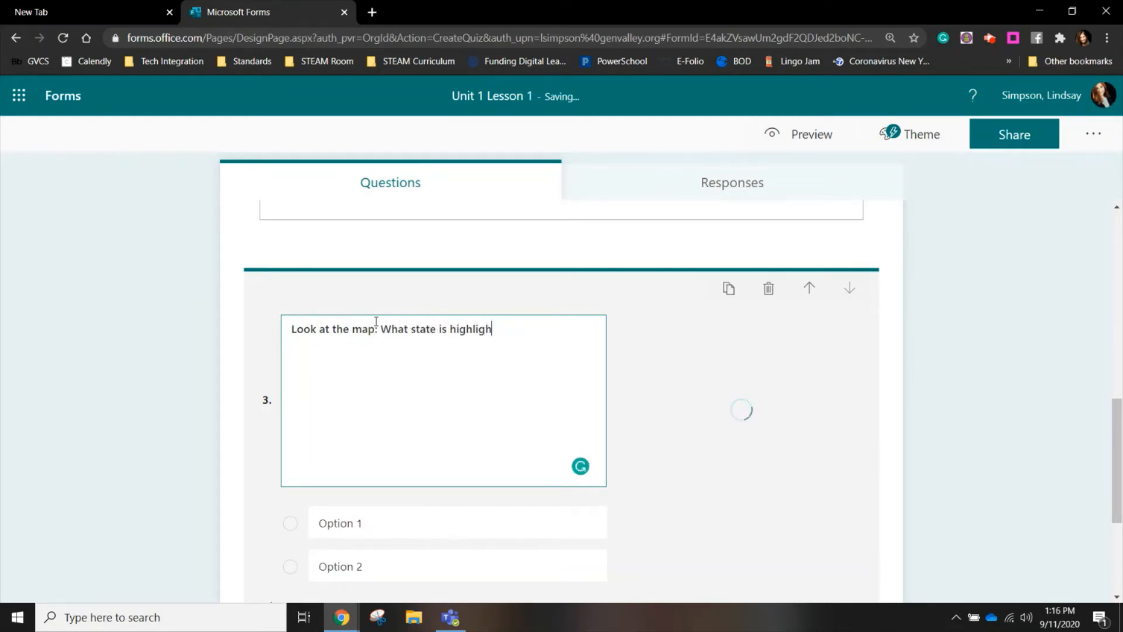
{"action": "type", "text": "ted in yellow?"}
Fill in the first two answer options of the map question with "New York" and "Texas".
{"action": "scroll", "coordinate": [386, 325], "scroll_direction": "down", "scroll_amount": 2}
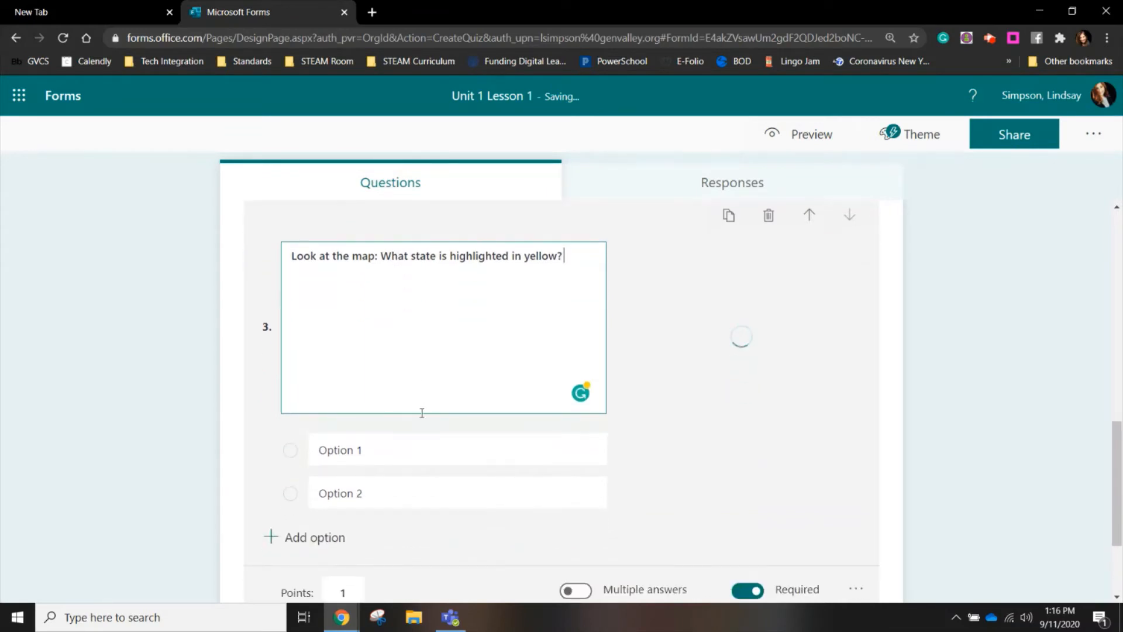
{"action": "left_click", "coordinate": [421, 446]}
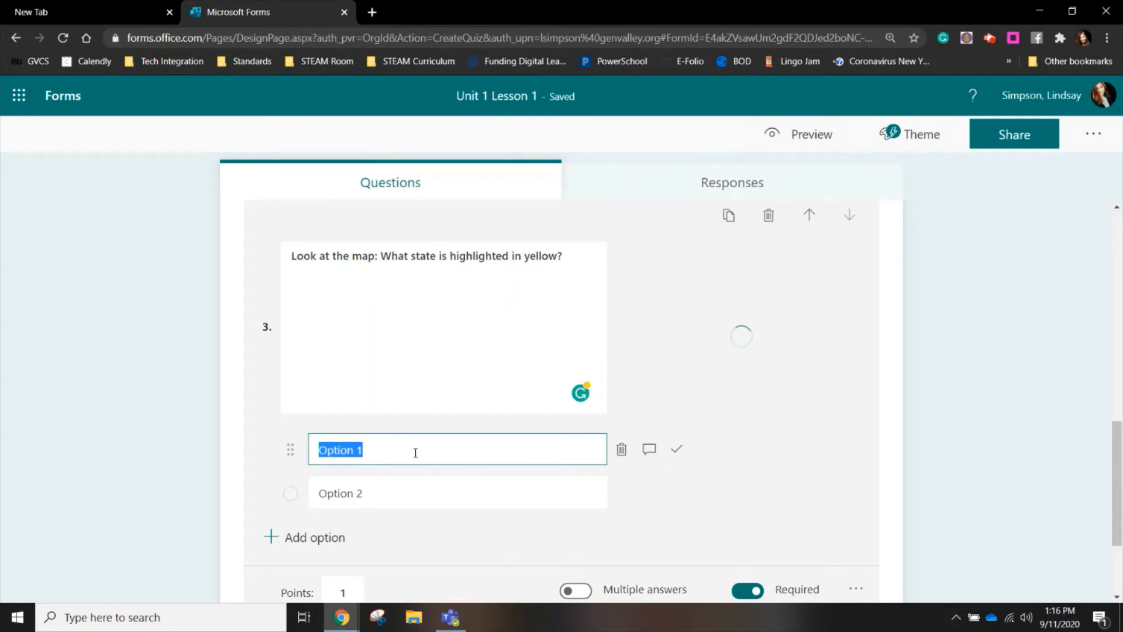
{"action": "type", "text": "New York"}
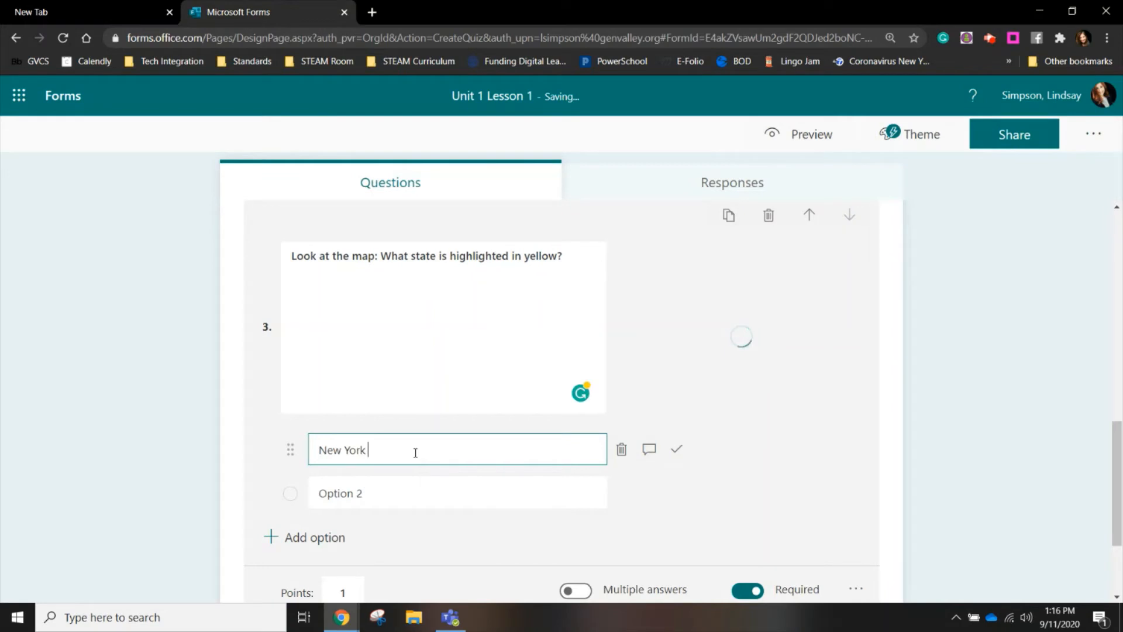
{"action": "left_click", "coordinate": [419, 491]}
{"action": "type", "text": "Texas"}
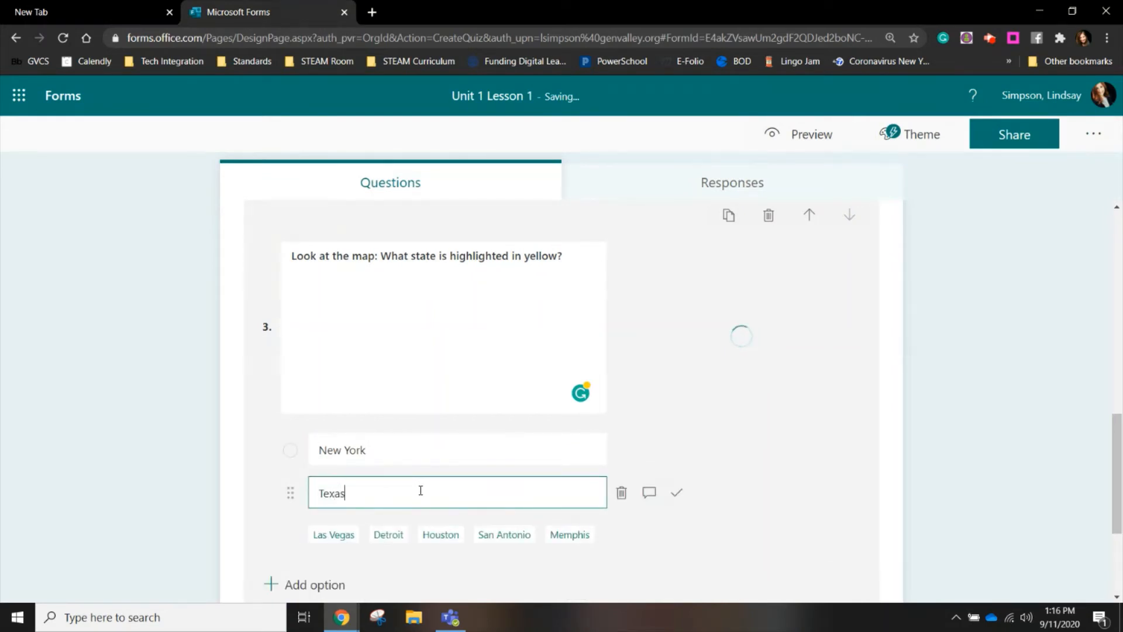
Add the suggested answers Oklahoma, Maryland and New Mexico as further options of the map question.
{"action": "scroll", "coordinate": [420, 490], "scroll_direction": "down", "scroll_amount": 1}
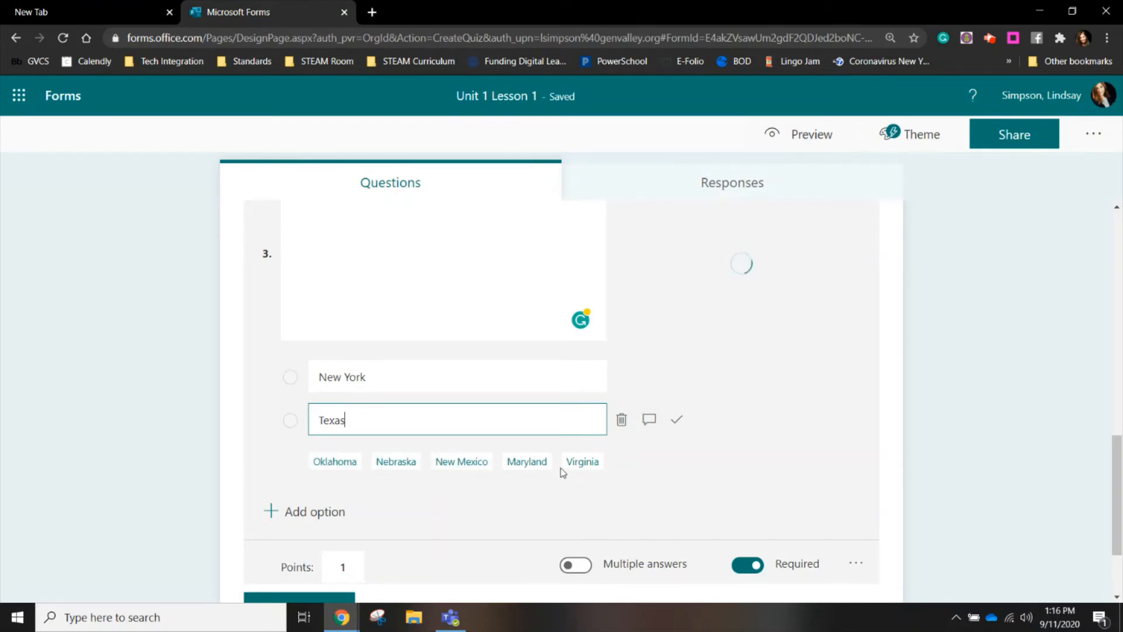
{"action": "left_click", "coordinate": [332, 462]}
{"action": "left_click", "coordinate": [389, 506]}
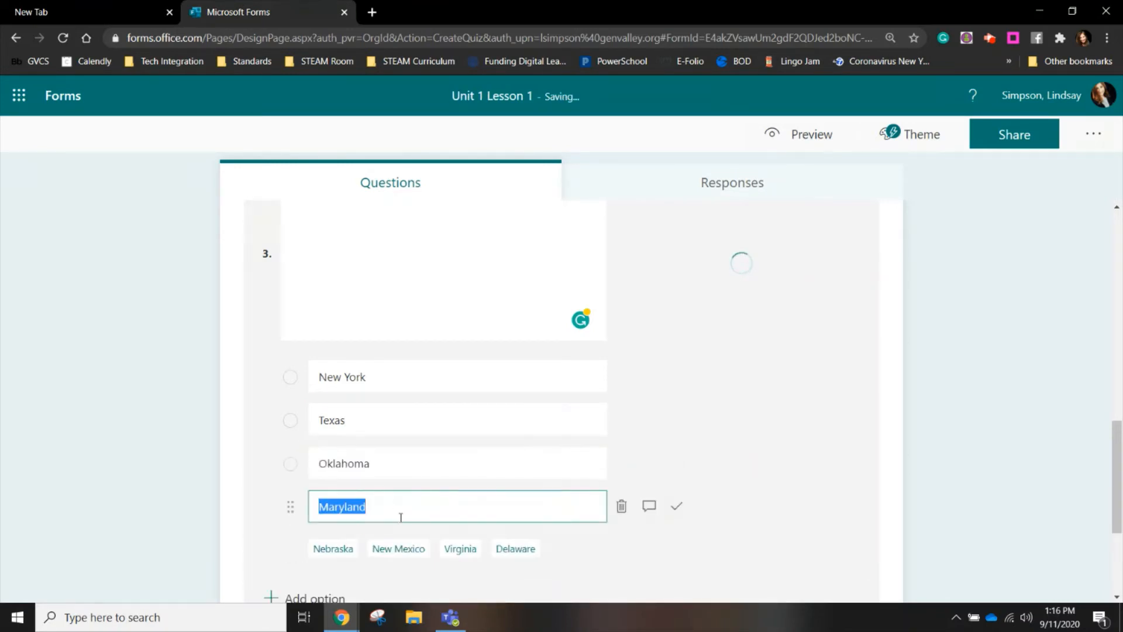
{"action": "left_click", "coordinate": [401, 550]}
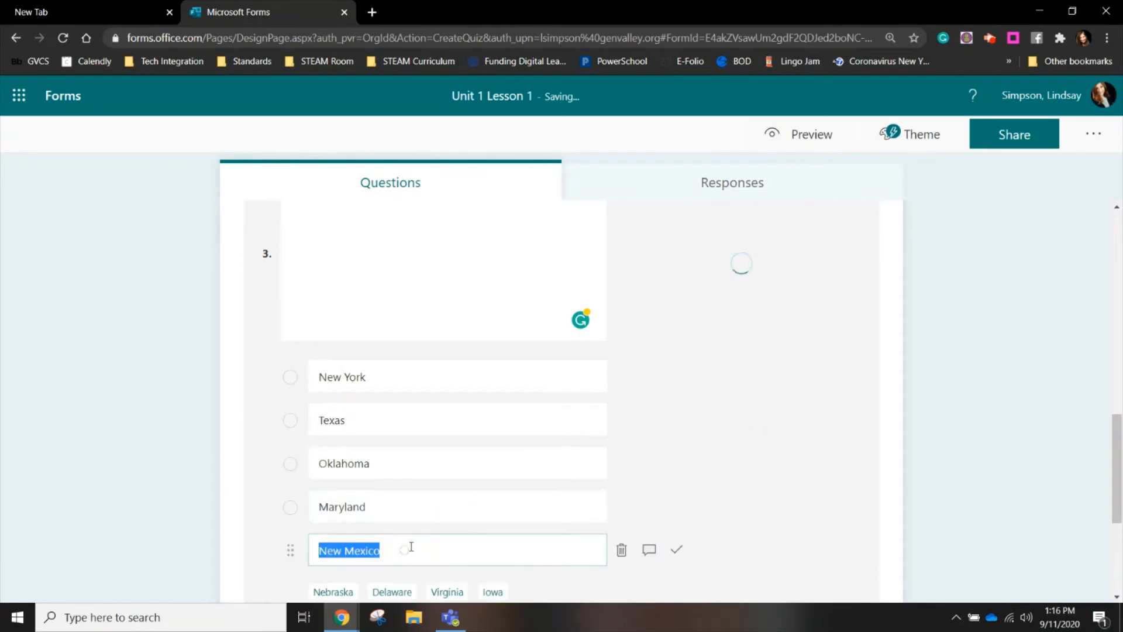
Mark Texas as the correct answer of the map question.
{"action": "scroll", "coordinate": [678, 518], "scroll_direction": "down", "scroll_amount": 2}
{"action": "scroll", "coordinate": [549, 416], "scroll_direction": "up", "scroll_amount": 1}
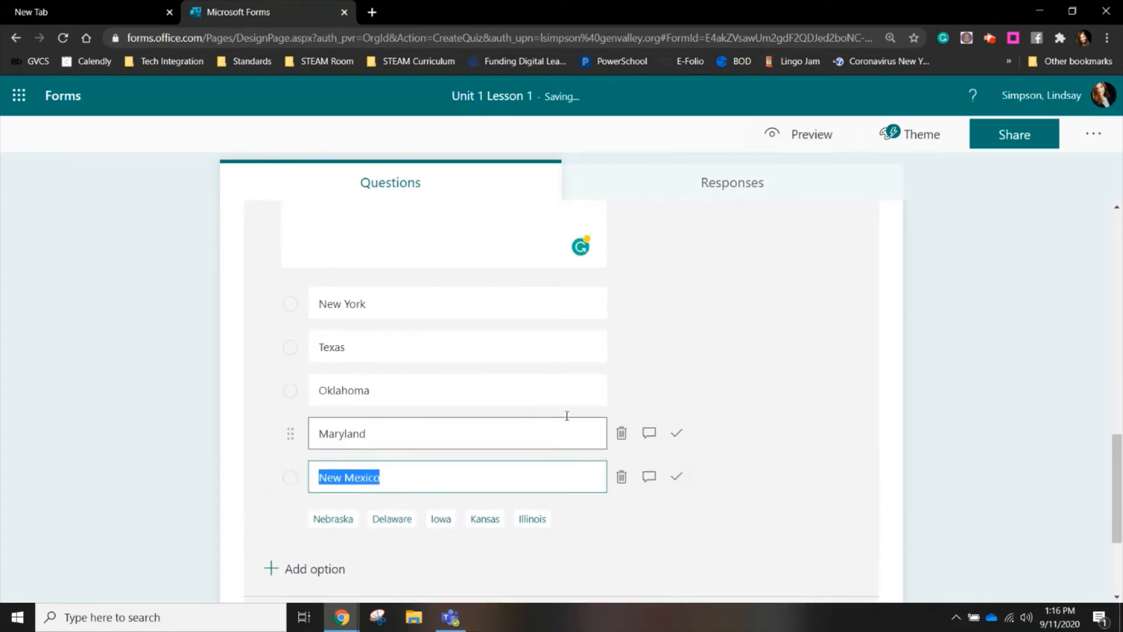
{"action": "left_click", "coordinate": [677, 348]}
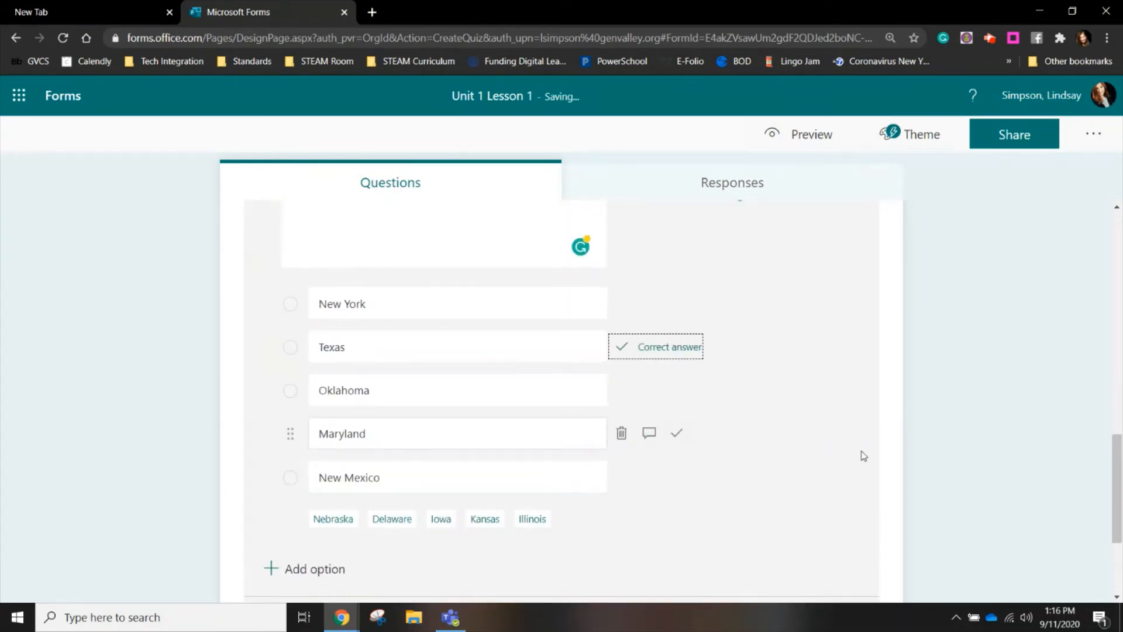
Move the map question up to first place in the quiz and back down to third place.
{"action": "scroll", "coordinate": [938, 472], "scroll_direction": "up", "scroll_amount": 4}
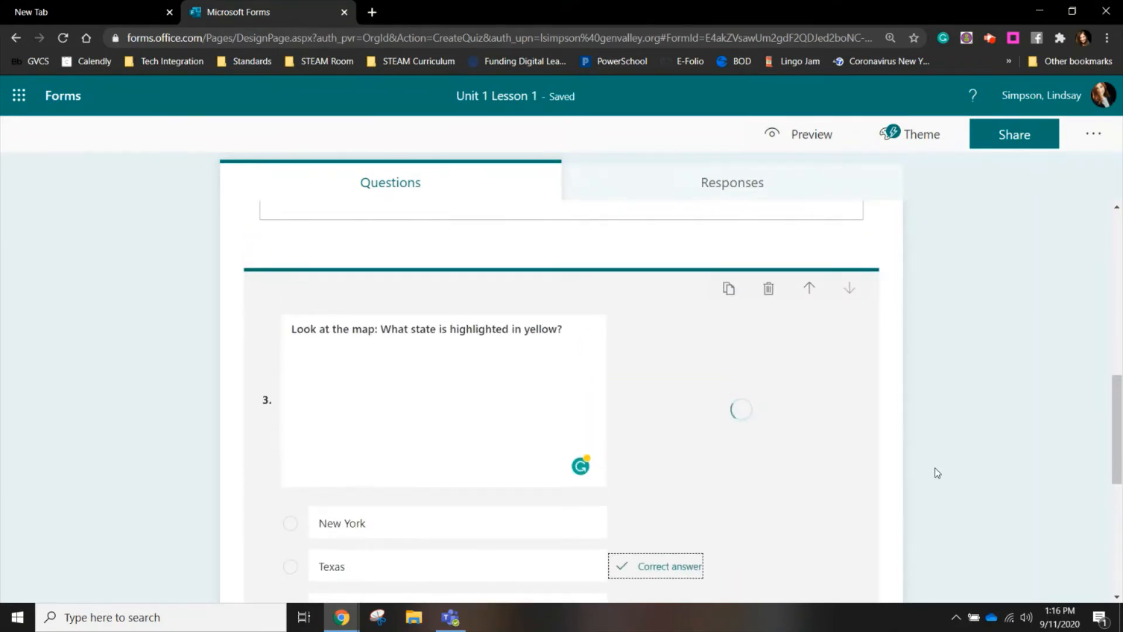
{"action": "left_click", "coordinate": [811, 290]}
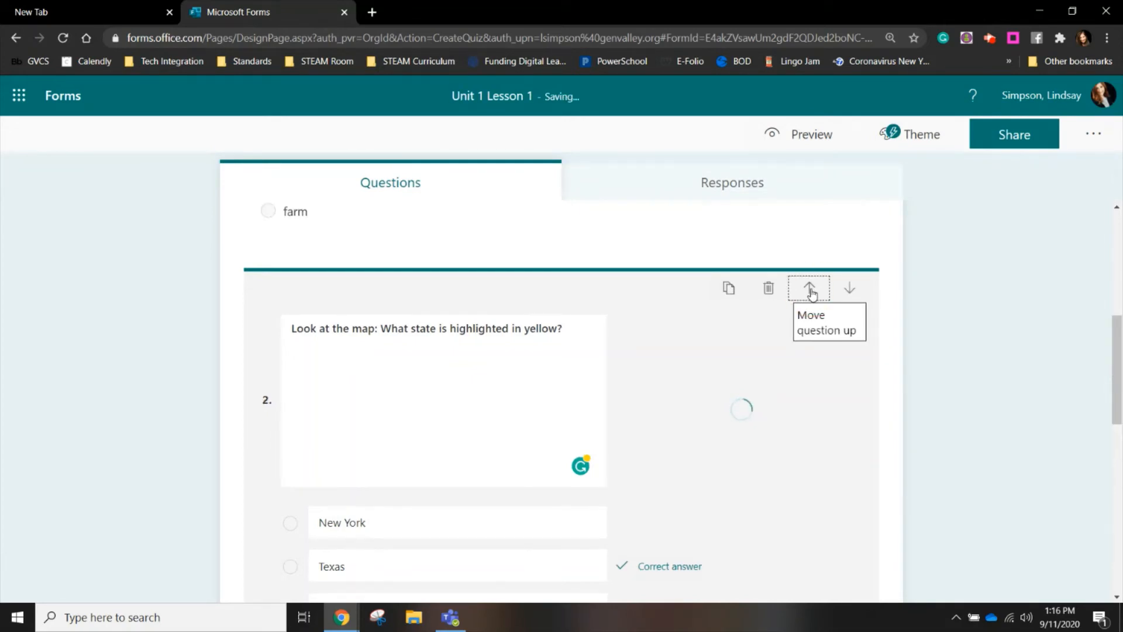
{"action": "left_click", "coordinate": [810, 299]}
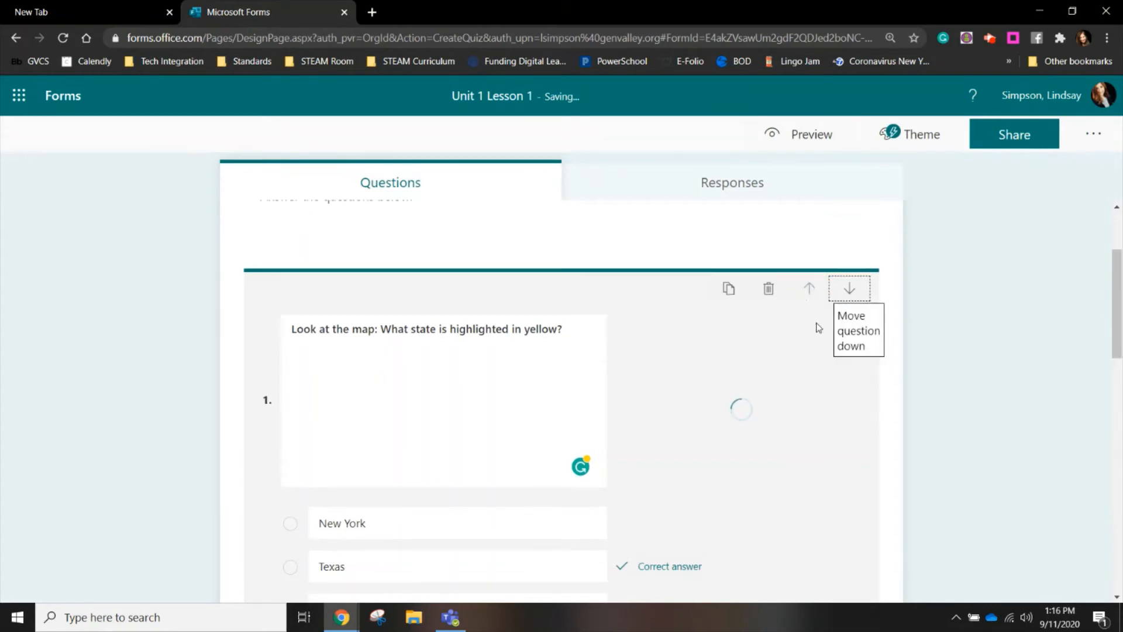
{"action": "left_click", "coordinate": [850, 290]}
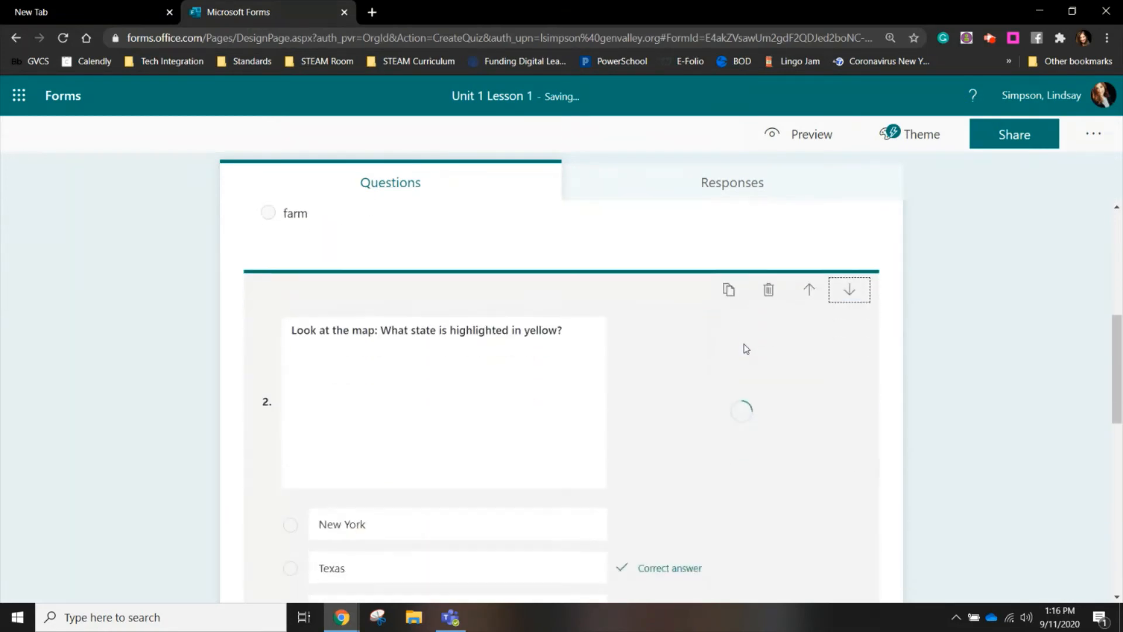
{"action": "left_click", "coordinate": [851, 243]}
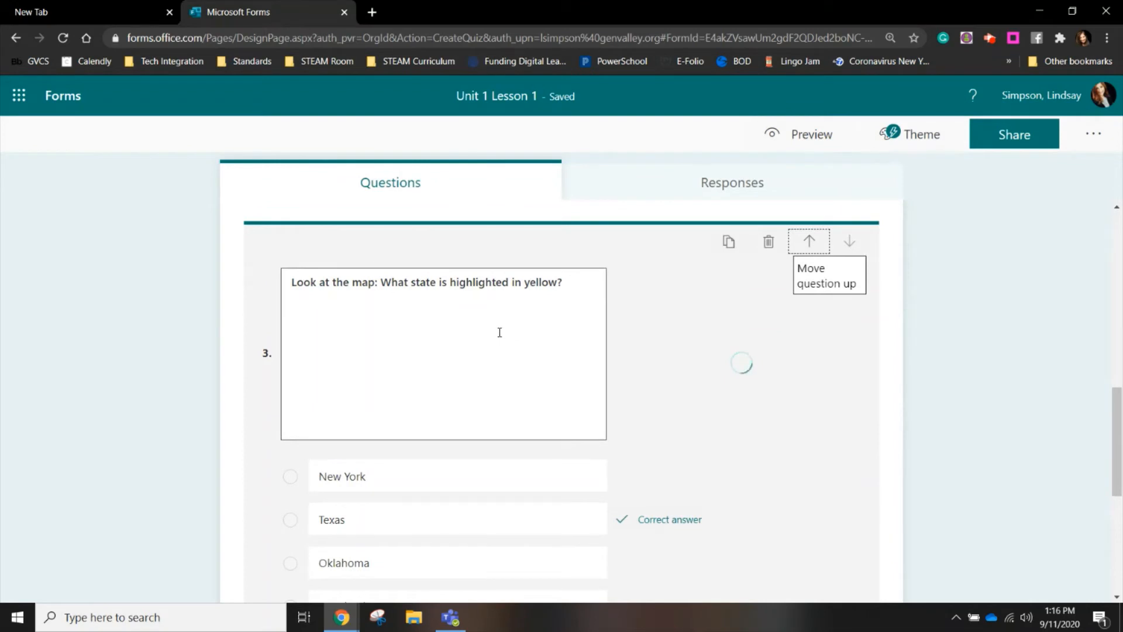
Duplicate the map question and mark Oklahoma as the correct answer in the copy.
{"action": "left_click", "coordinate": [728, 243]}
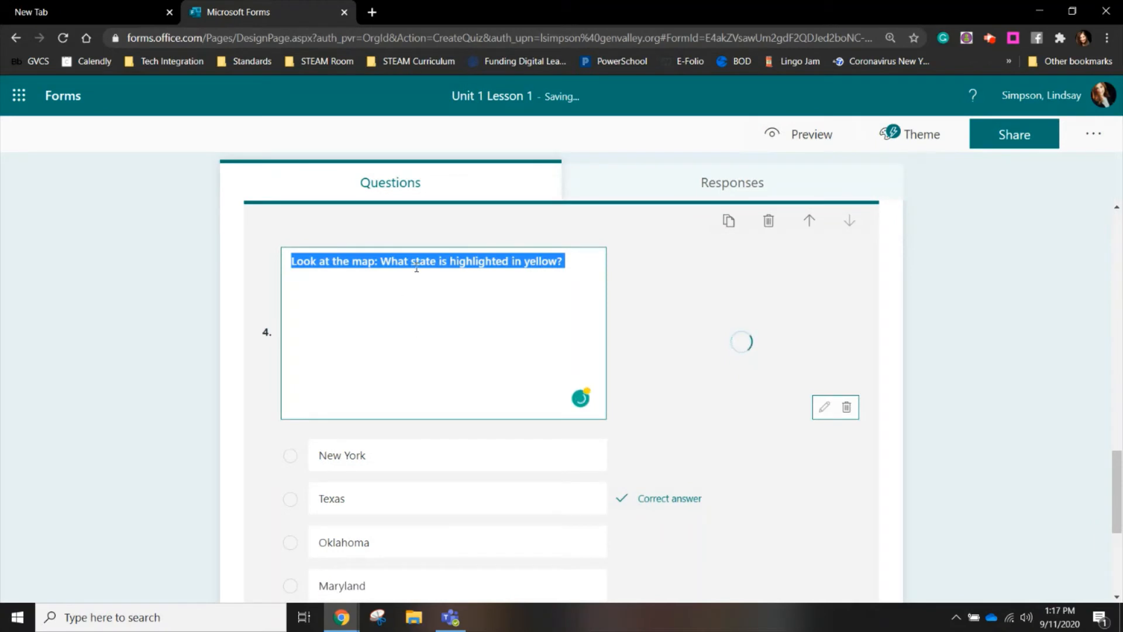
{"action": "scroll", "coordinate": [460, 432], "scroll_direction": "down", "scroll_amount": 3}
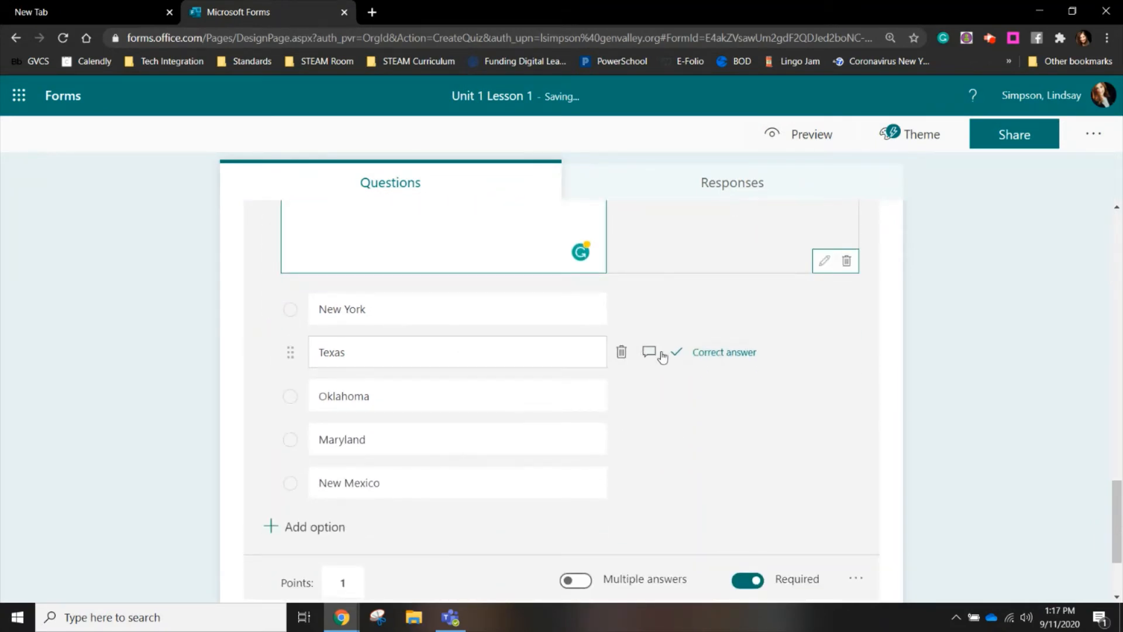
{"action": "left_click", "coordinate": [675, 399]}
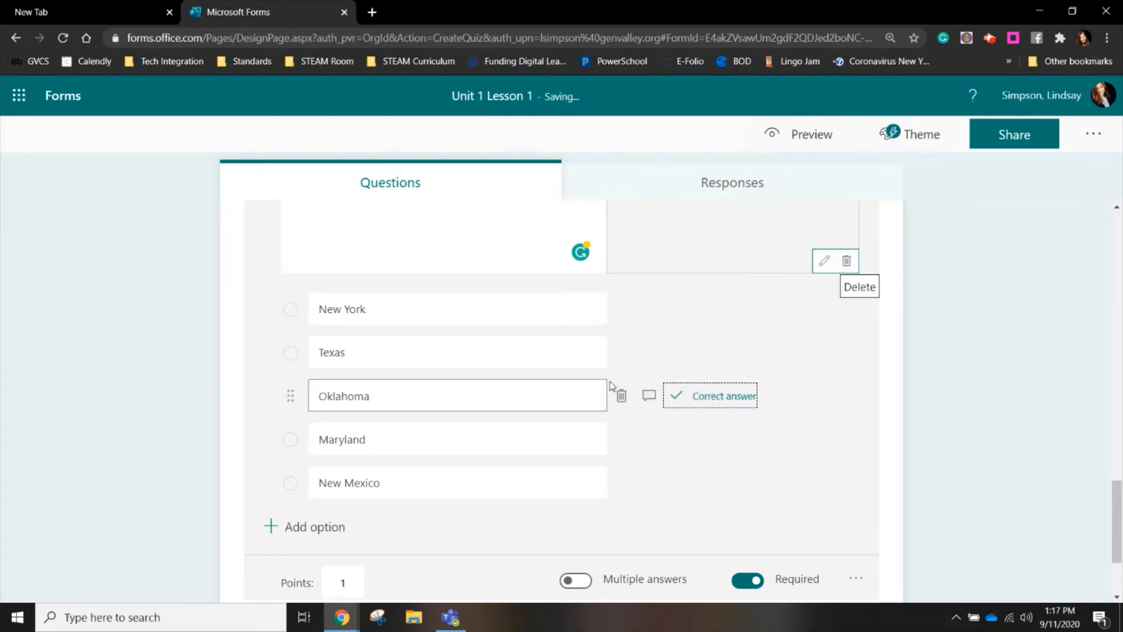
Allow multiple answers for the duplicated map question, question 4.
{"action": "scroll", "coordinate": [612, 391], "scroll_direction": "up", "scroll_amount": 3}
{"action": "scroll", "coordinate": [613, 385], "scroll_direction": "down", "scroll_amount": 5}
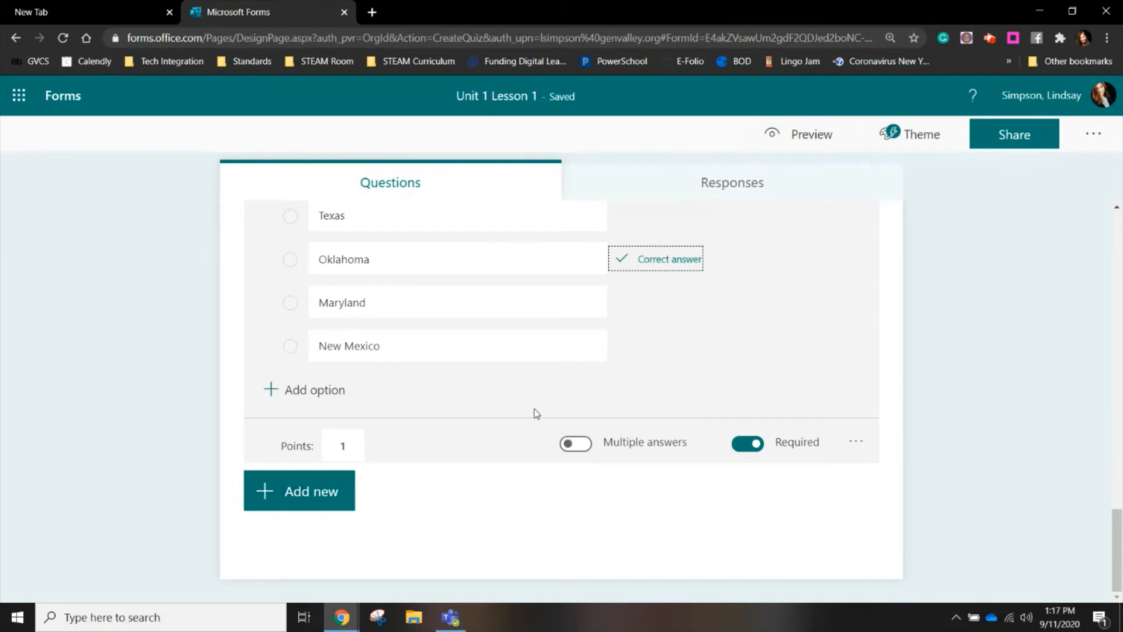
{"action": "scroll", "coordinate": [535, 410], "scroll_direction": "up", "scroll_amount": 6}
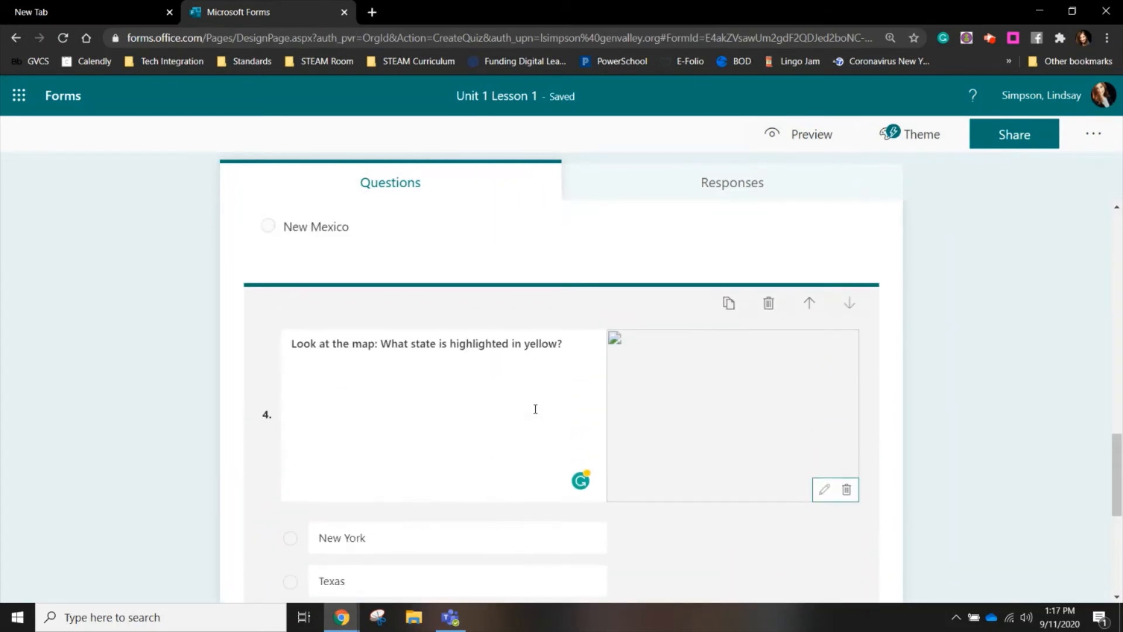
{"action": "scroll", "coordinate": [535, 409], "scroll_direction": "down", "scroll_amount": 6}
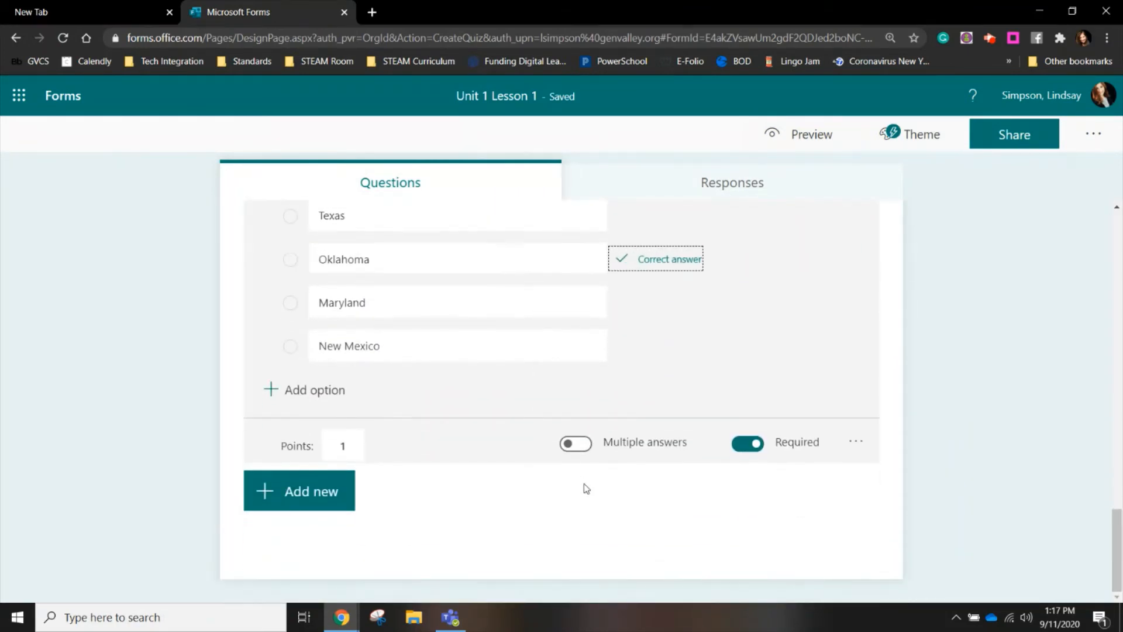
{"action": "left_click", "coordinate": [567, 445]}
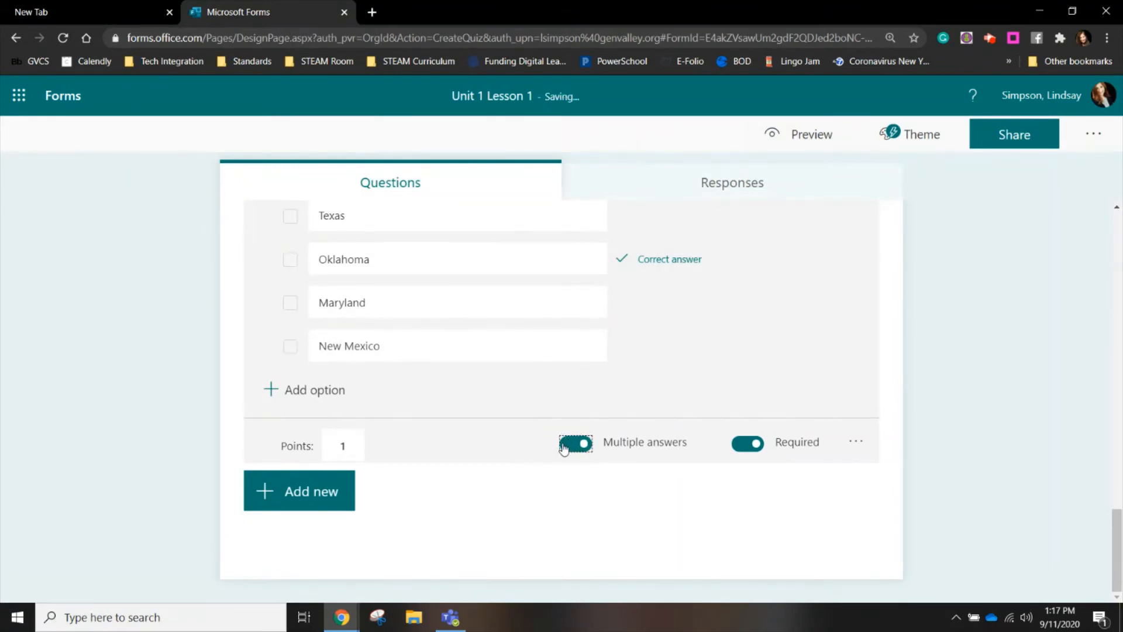
Add a new Choice question after question 4 and turn on its Math option.
{"action": "scroll", "coordinate": [465, 434], "scroll_direction": "up", "scroll_amount": 1}
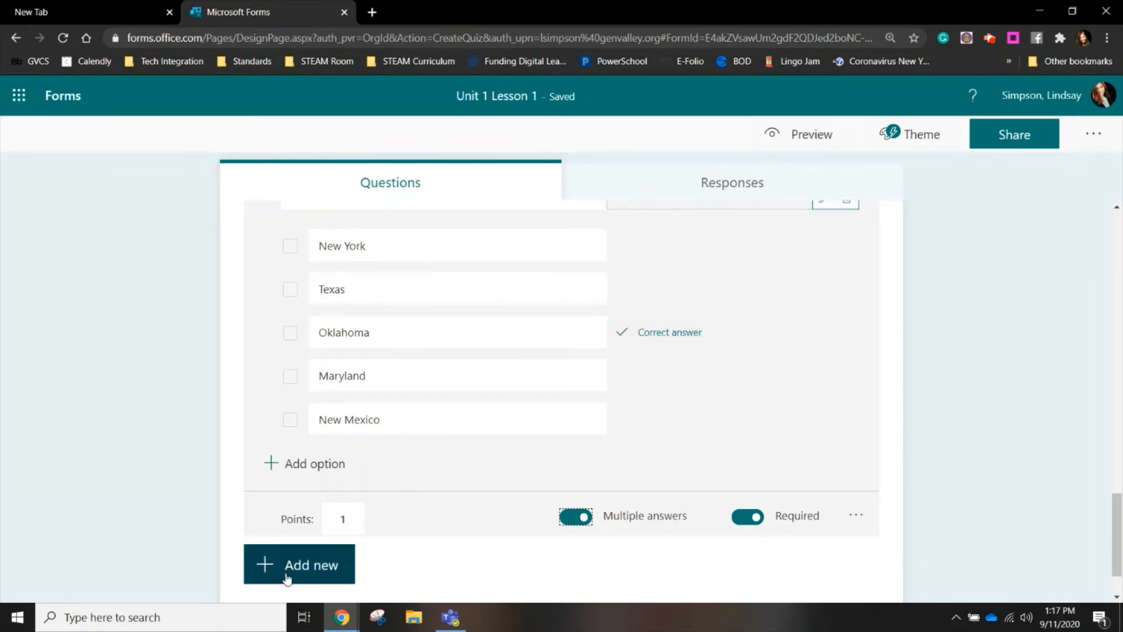
{"action": "scroll", "coordinate": [289, 563], "scroll_direction": "down", "scroll_amount": 1}
{"action": "left_click", "coordinate": [326, 496]}
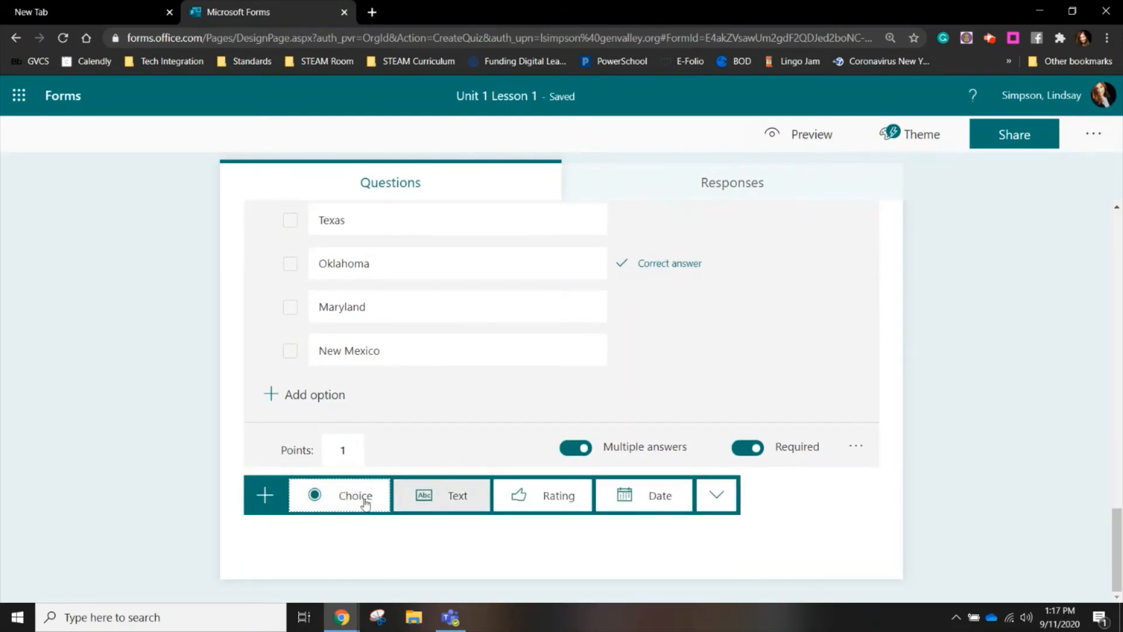
{"action": "left_click", "coordinate": [336, 495]}
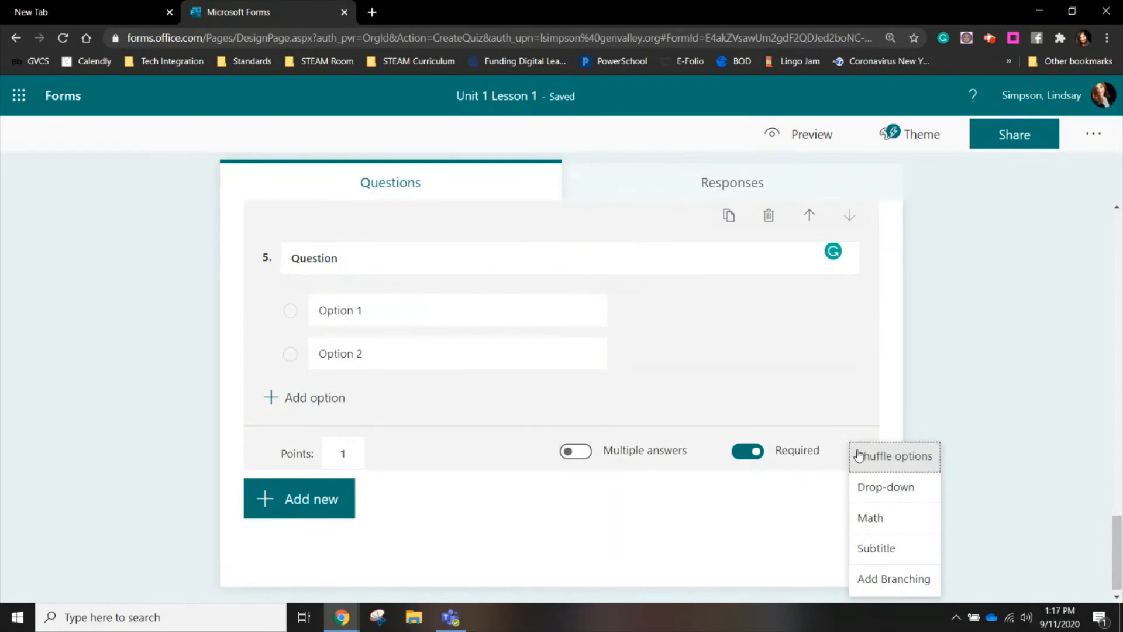
{"action": "left_click", "coordinate": [869, 518]}
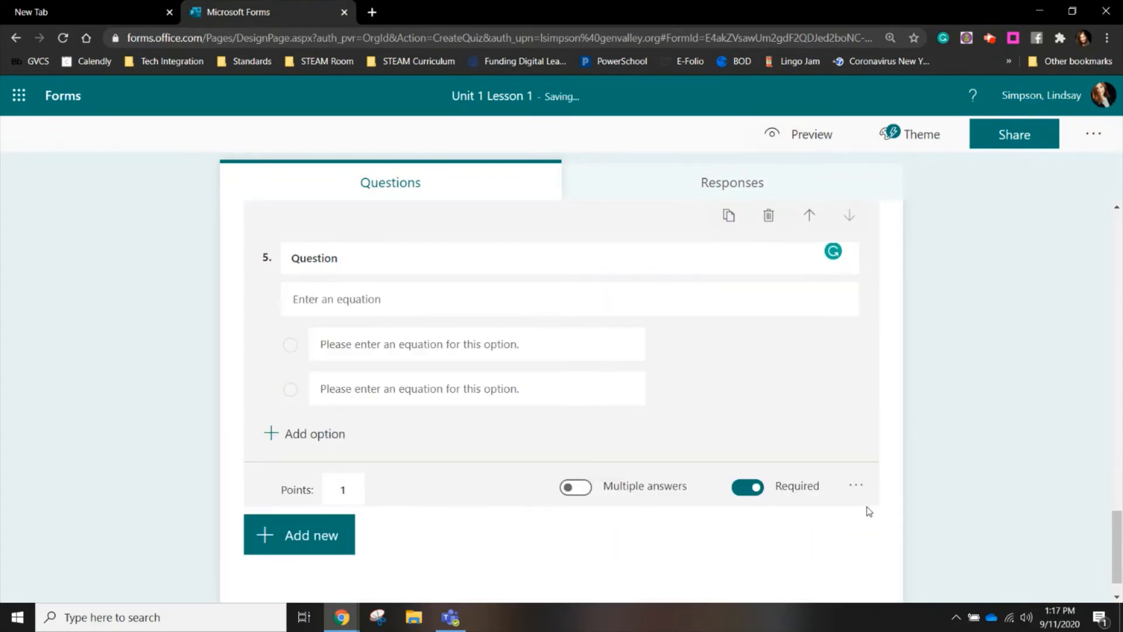
Replace the placeholder text of question 5 with "Solve the problem below.".
{"action": "scroll", "coordinate": [572, 387], "scroll_direction": "up", "scroll_amount": 1}
{"action": "left_click", "coordinate": [381, 331]}
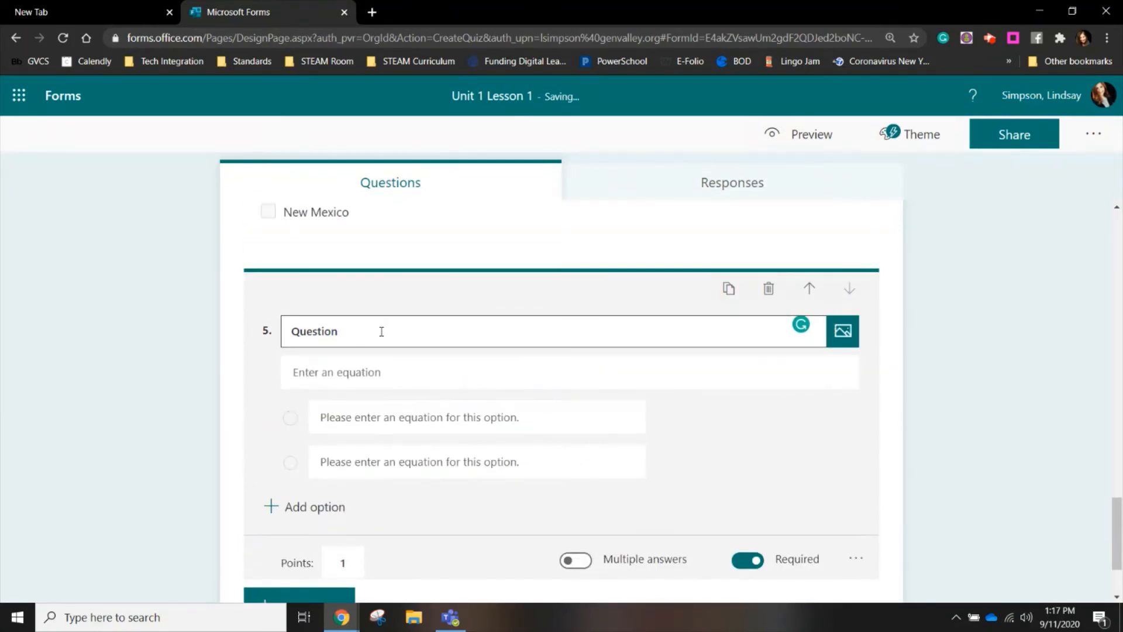
{"action": "key", "text": "BackSpace"}
{"action": "key", "text": "BackSpace"}
{"action": "key", "text": "BackSpace"}
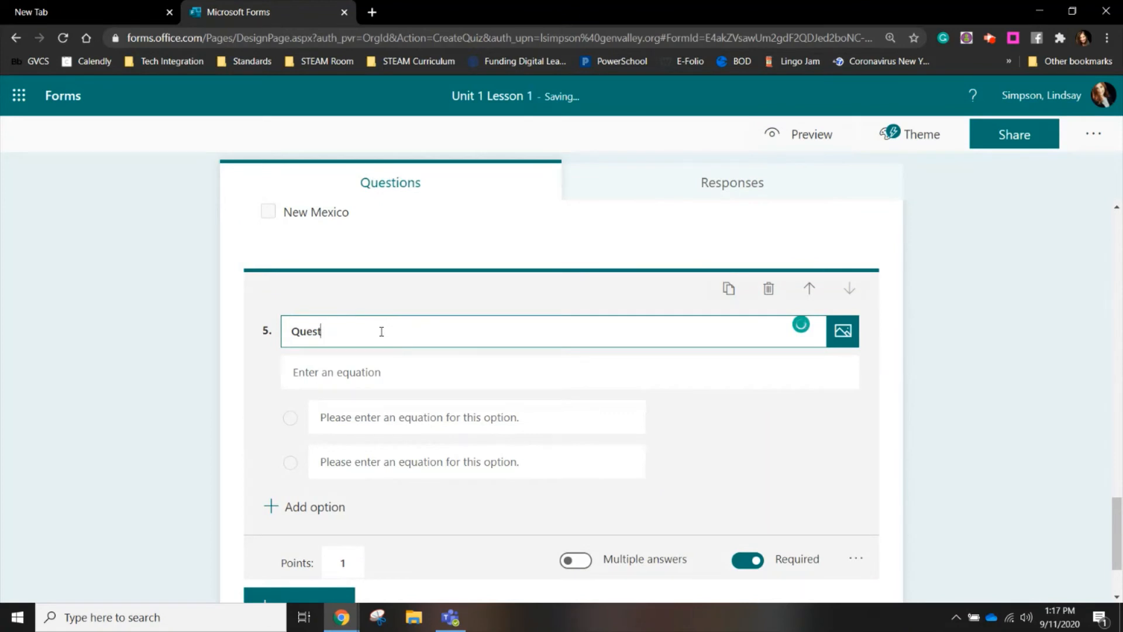
{"action": "key", "text": "BackSpace"}
{"action": "key", "text": "BackSpace"}
{"action": "type", "text": "Solve the problem below."}
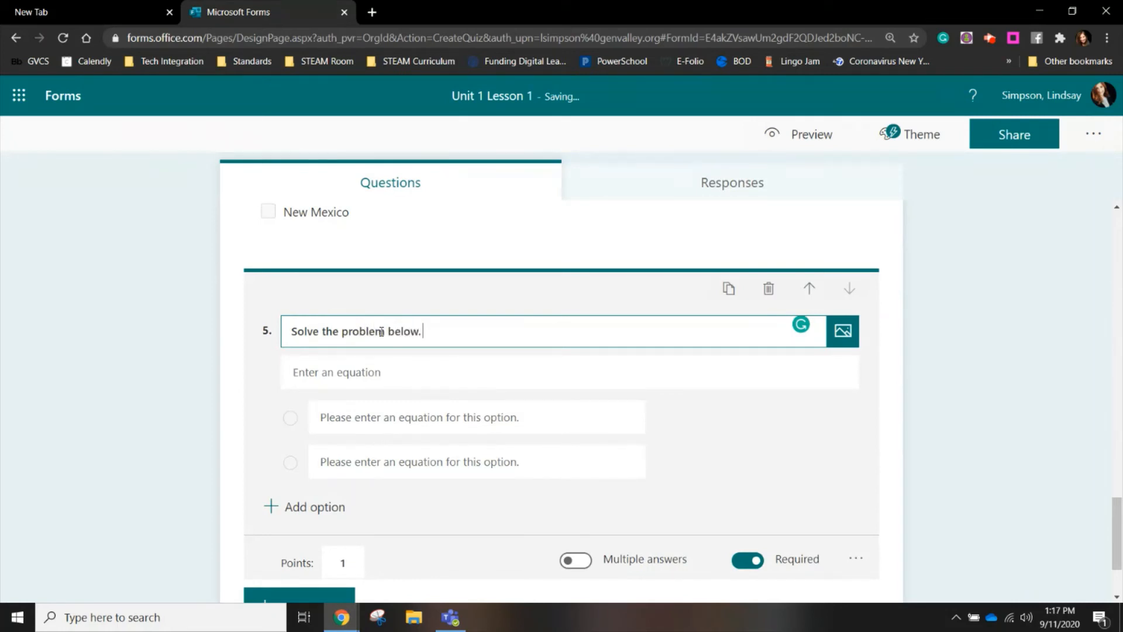
Enter the equation 2x + 4 = 12 in question 5 and add all suggested results as its answer options.
{"action": "left_click", "coordinate": [389, 370]}
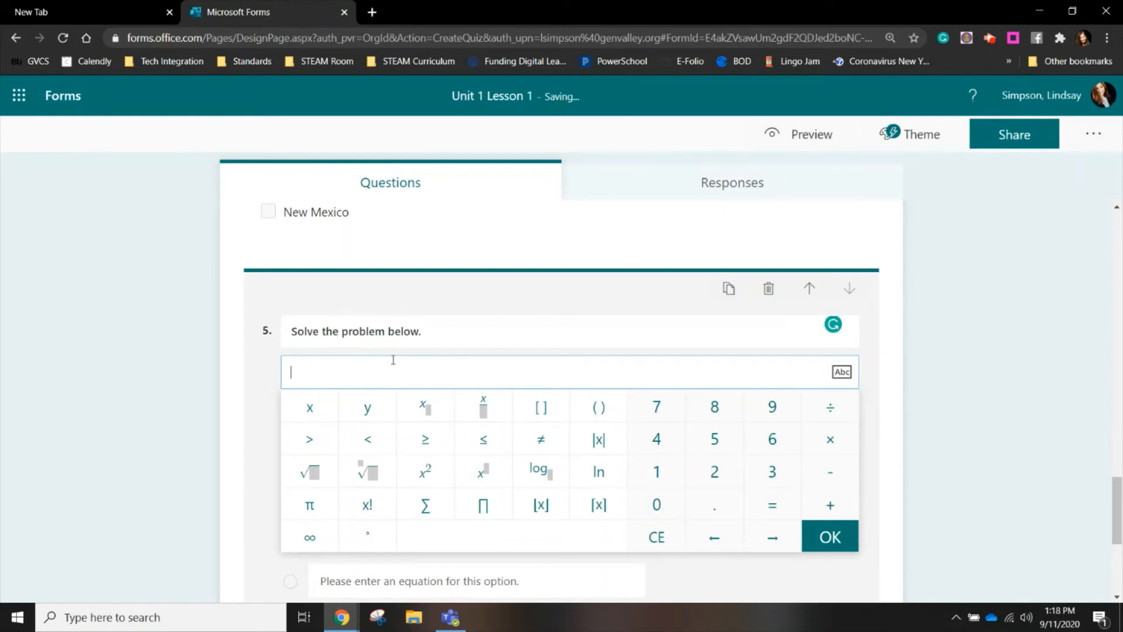
{"action": "left_click", "coordinate": [714, 478]}
{"action": "left_click", "coordinate": [316, 412]}
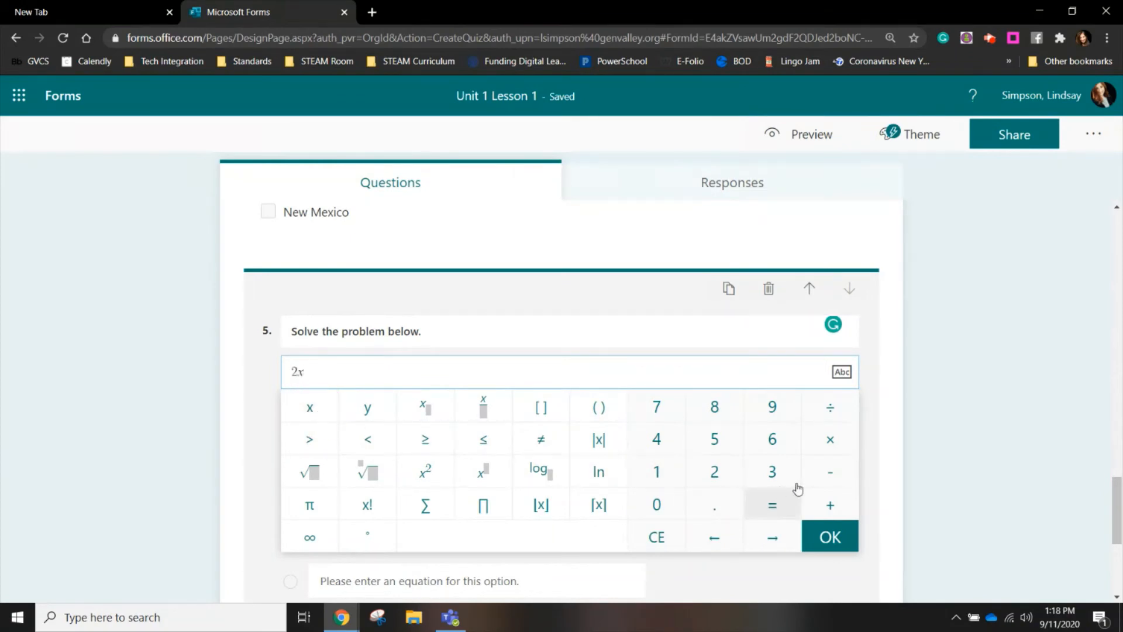
{"action": "left_click", "coordinate": [834, 503]}
{"action": "left_click", "coordinate": [644, 445]}
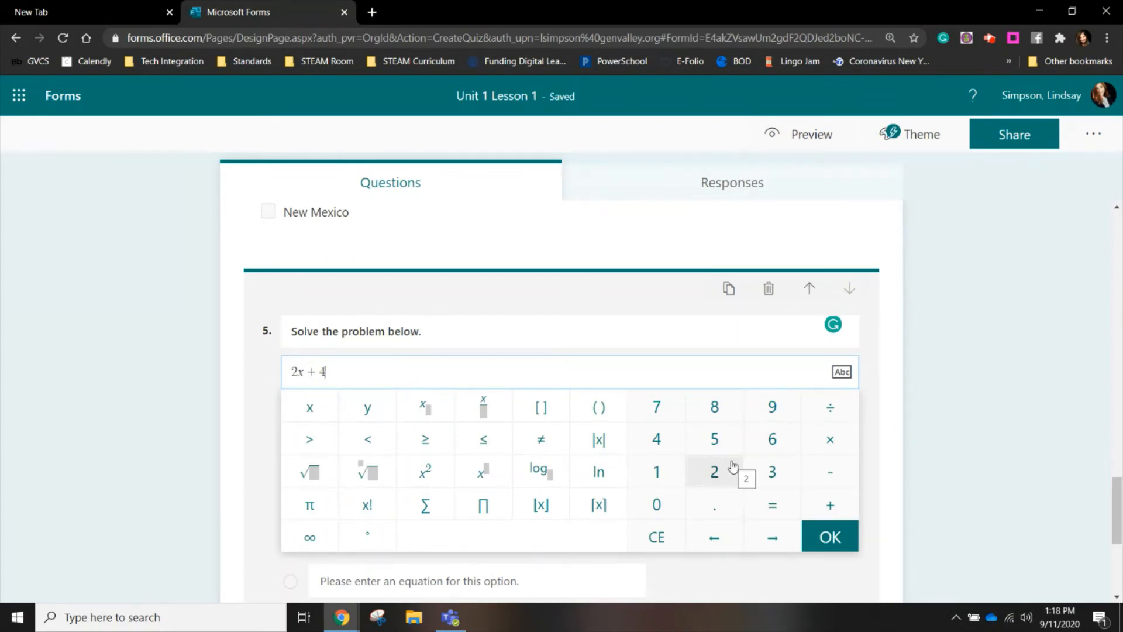
{"action": "left_click", "coordinate": [760, 504]}
{"action": "left_click", "coordinate": [656, 477]}
{"action": "left_click", "coordinate": [708, 479]}
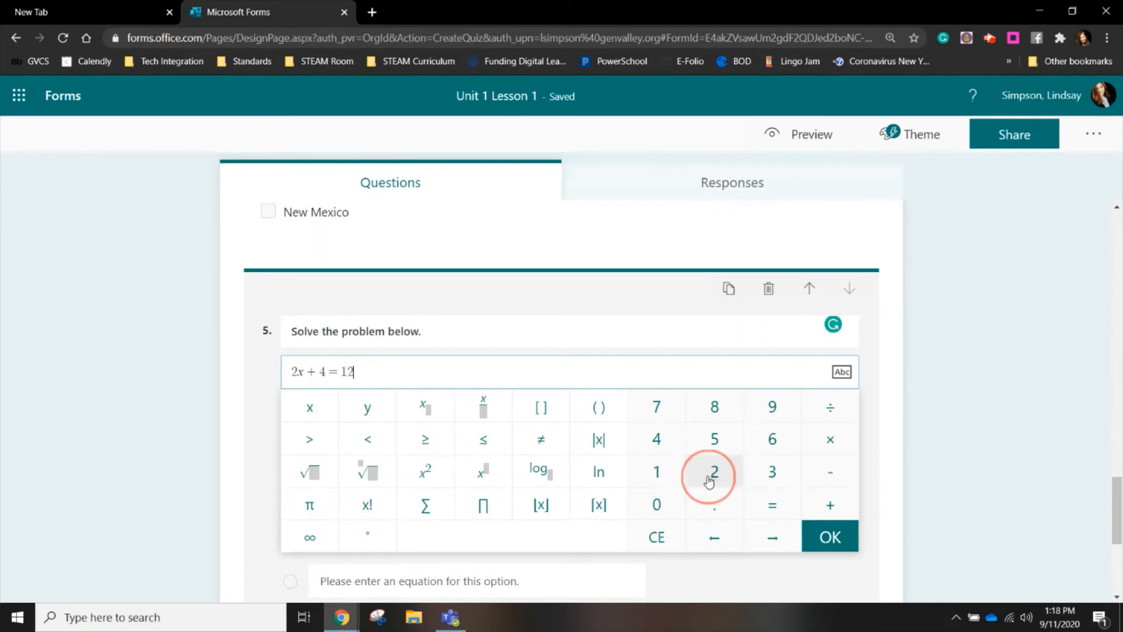
{"action": "left_click", "coordinate": [829, 536]}
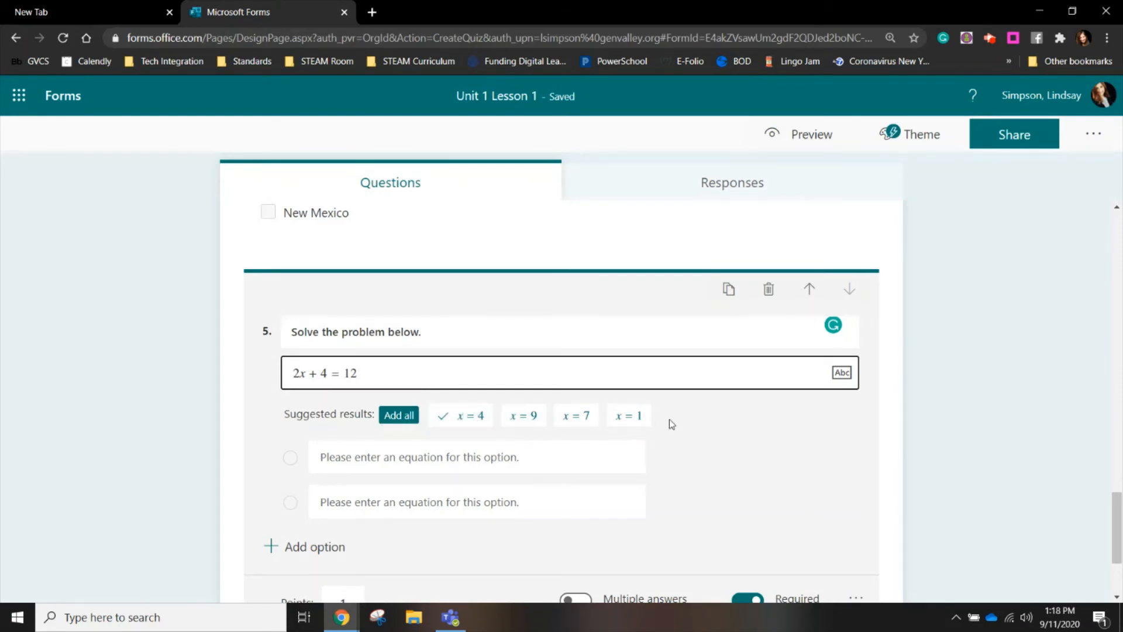
{"action": "left_click", "coordinate": [399, 415]}
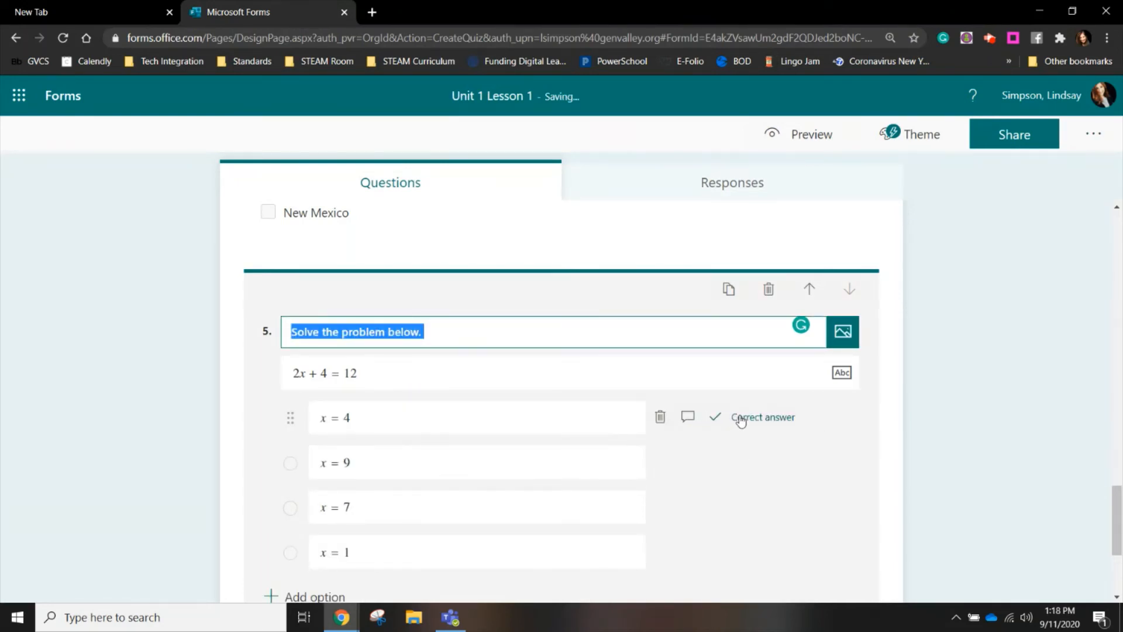
{"action": "left_click", "coordinate": [717, 418]}
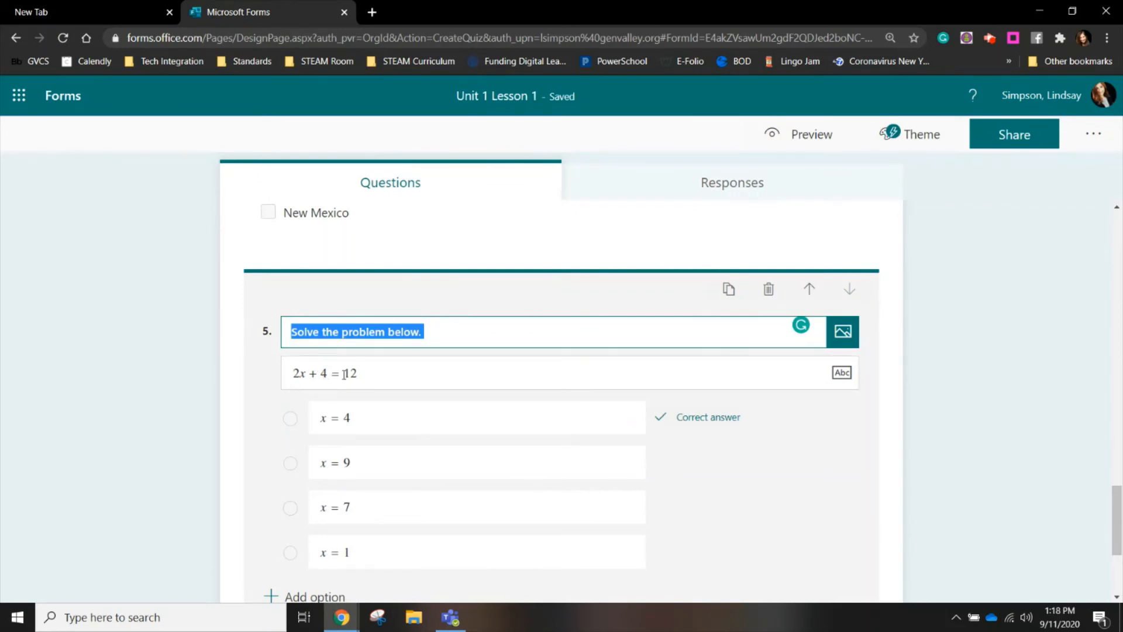
Review question 5's equation, answer options and additional question settings.
{"action": "scroll", "coordinate": [699, 436], "scroll_direction": "down", "scroll_amount": 3}
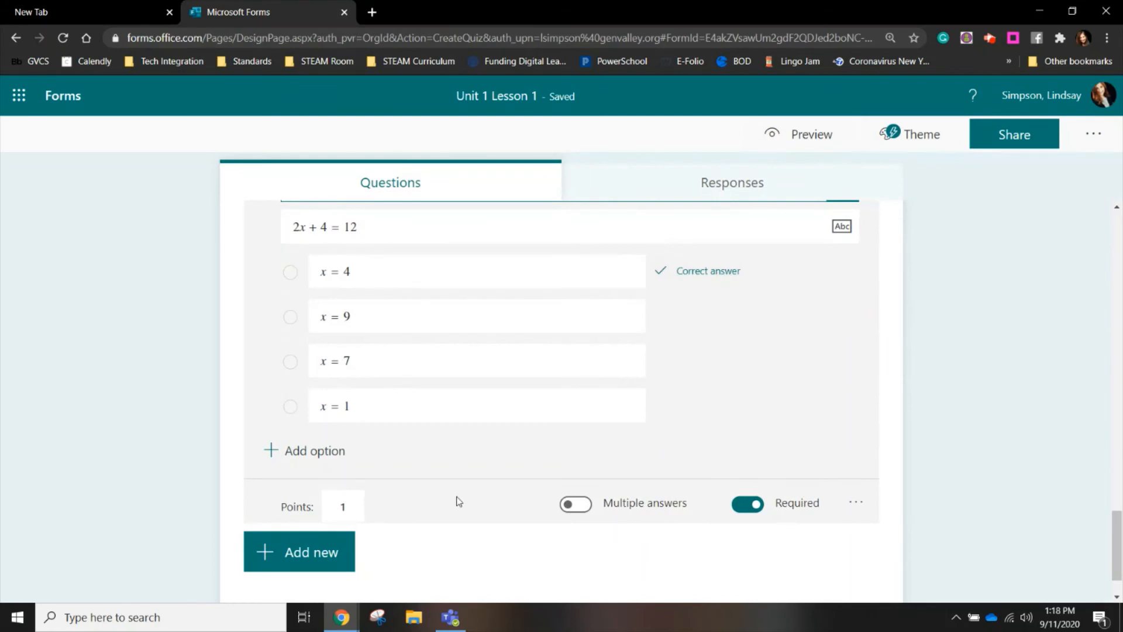
{"action": "scroll", "coordinate": [465, 499], "scroll_direction": "up", "scroll_amount": 4}
{"action": "scroll", "coordinate": [724, 529], "scroll_direction": "down", "scroll_amount": 3}
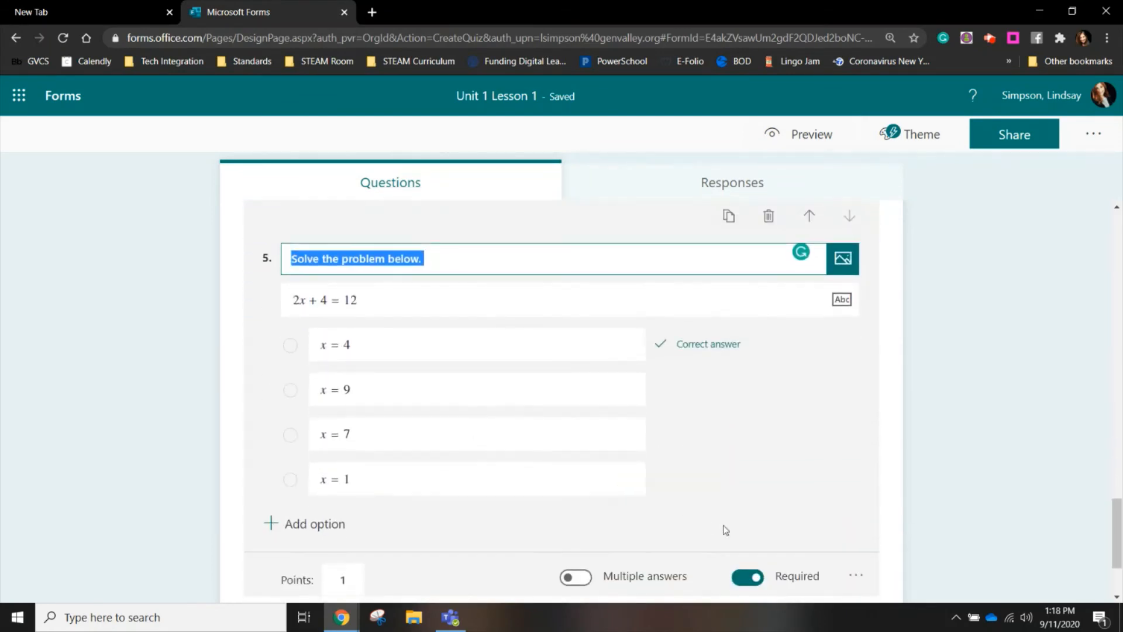
{"action": "scroll", "coordinate": [828, 543], "scroll_direction": "down", "scroll_amount": 1}
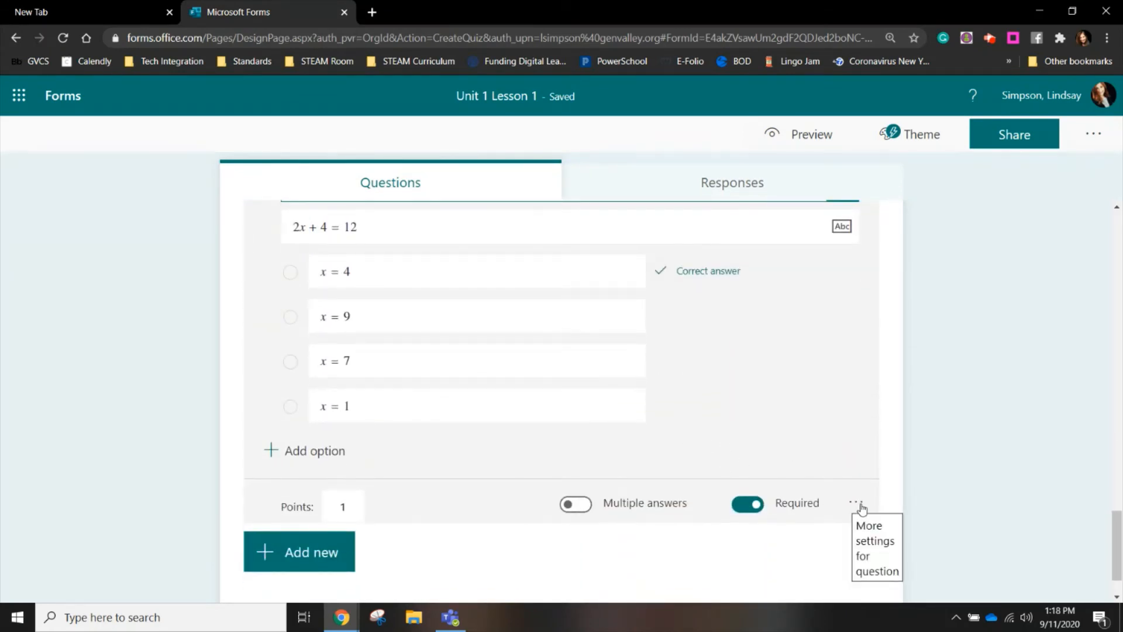
{"action": "left_click", "coordinate": [855, 504]}
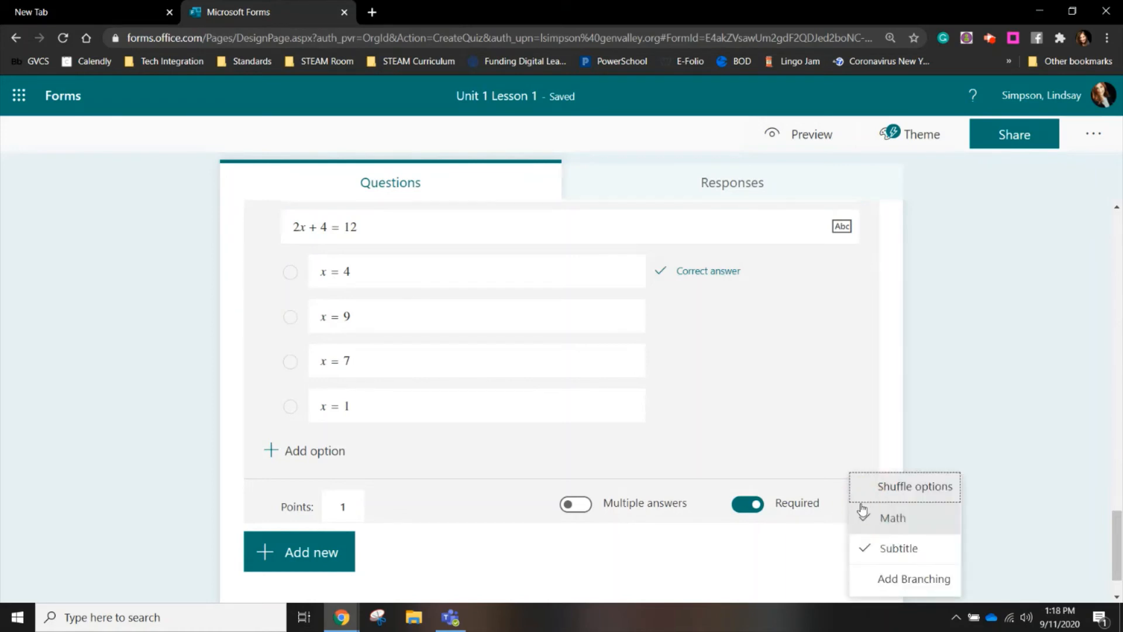
{"action": "left_click", "coordinate": [864, 518]}
{"action": "left_click", "coordinate": [983, 413]}
Apply the orange home office theme with the filing cabinet and sofa to the quiz.
{"action": "scroll", "coordinate": [962, 427], "scroll_direction": "up", "scroll_amount": 15}
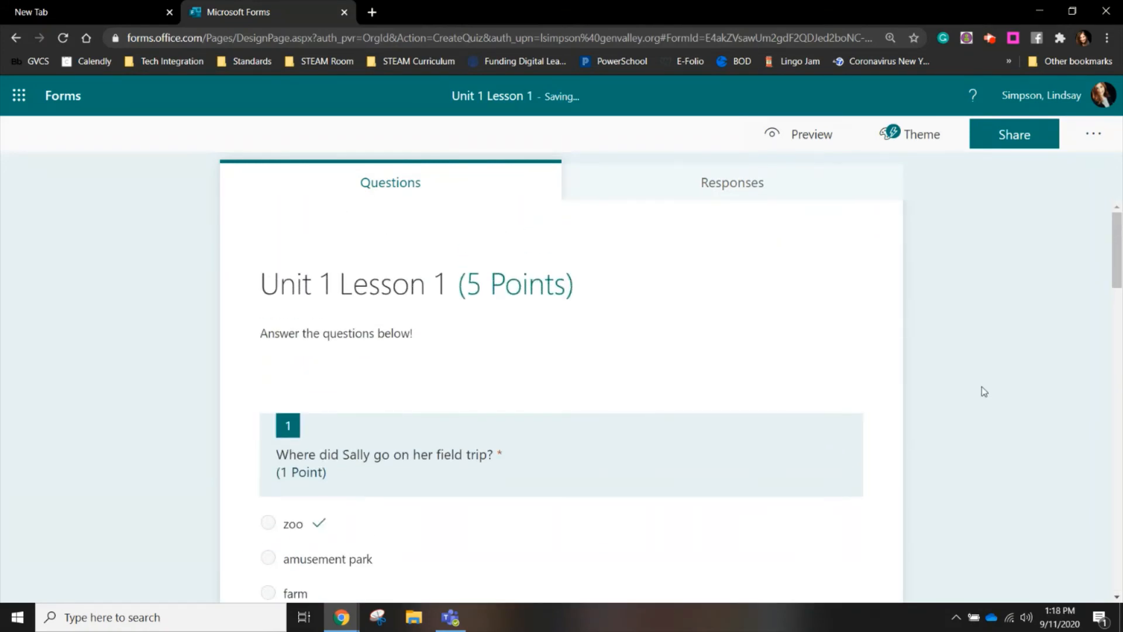
{"action": "left_click", "coordinate": [918, 135]}
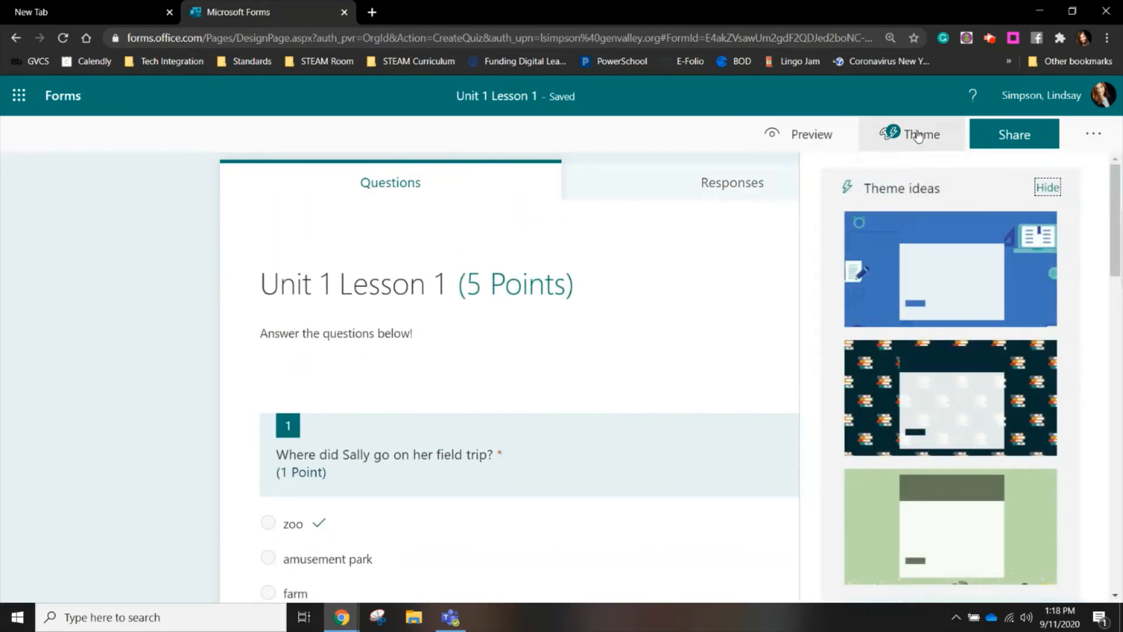
{"action": "left_click", "coordinate": [930, 260]}
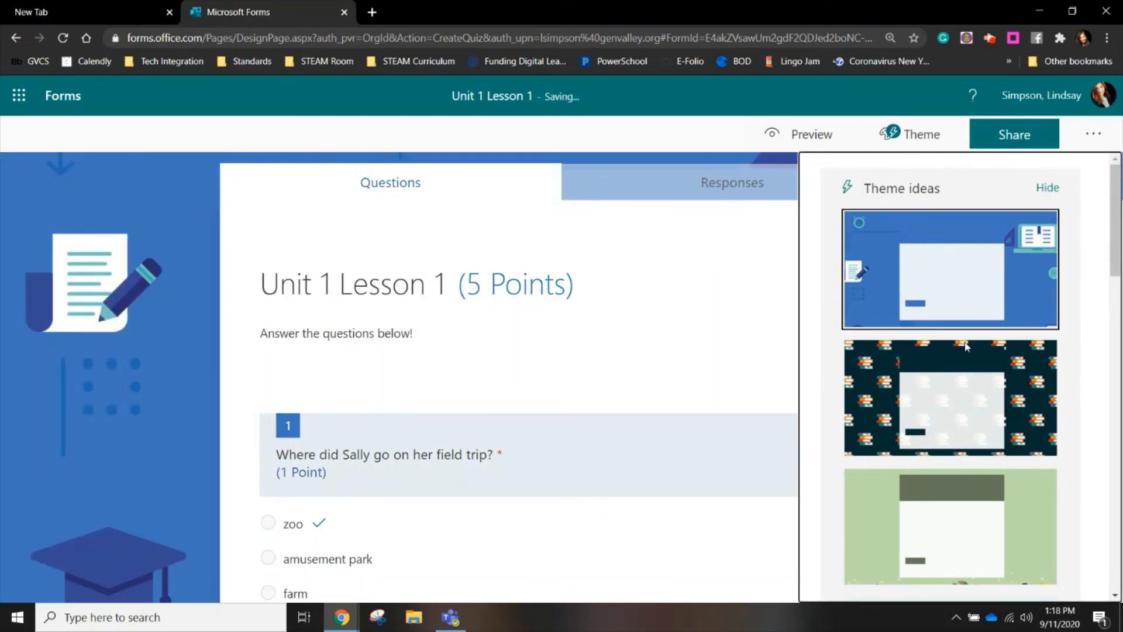
{"action": "left_click", "coordinate": [961, 420]}
{"action": "scroll", "coordinate": [982, 304], "scroll_direction": "down", "scroll_amount": 5}
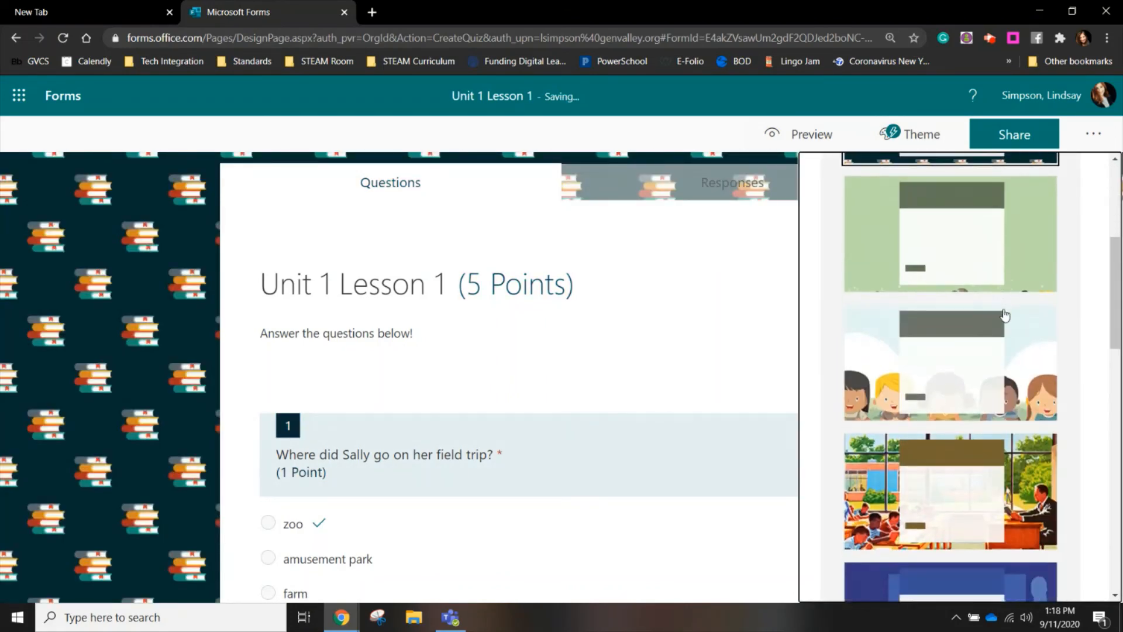
{"action": "scroll", "coordinate": [1005, 316], "scroll_direction": "down", "scroll_amount": 10}
{"action": "scroll", "coordinate": [1001, 339], "scroll_direction": "down", "scroll_amount": 1}
{"action": "left_click", "coordinate": [994, 372]}
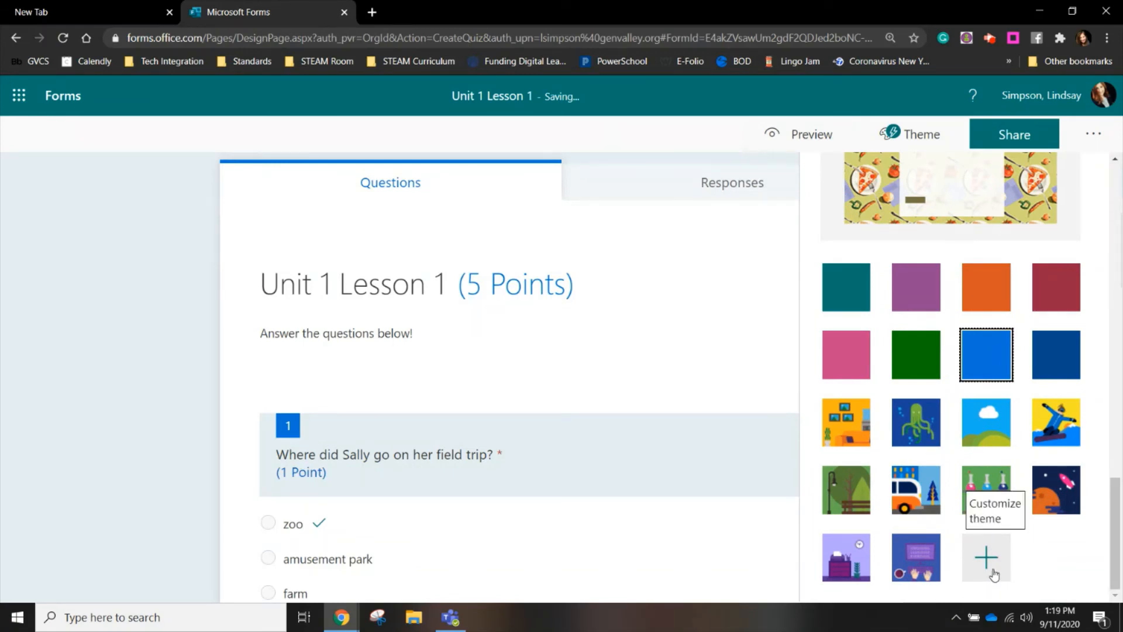
{"action": "left_click", "coordinate": [847, 429]}
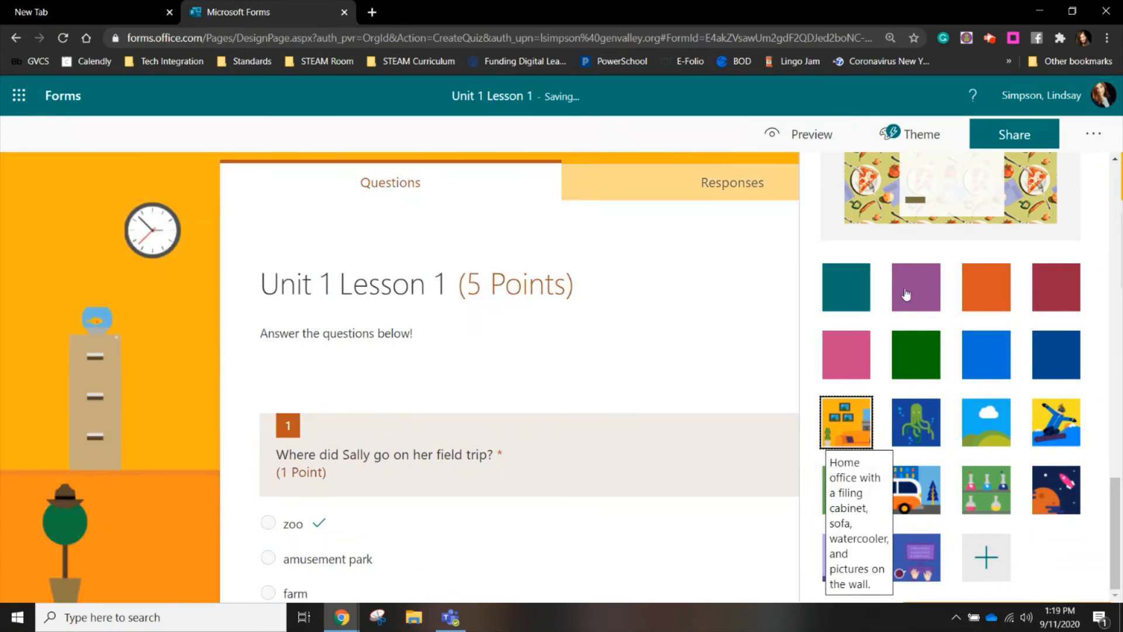
Preview the whole quiz in computer and mobile views, and return to the question editor.
{"action": "left_click", "coordinate": [800, 137]}
{"action": "scroll", "coordinate": [503, 339], "scroll_direction": "down", "scroll_amount": 4}
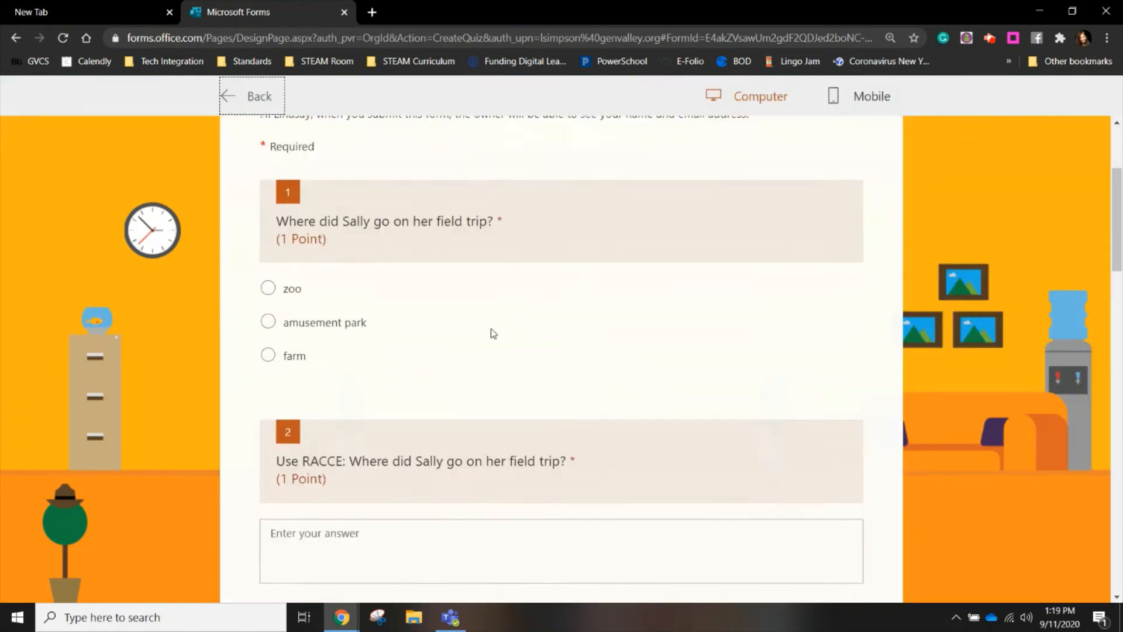
{"action": "scroll", "coordinate": [493, 334], "scroll_direction": "down", "scroll_amount": 8}
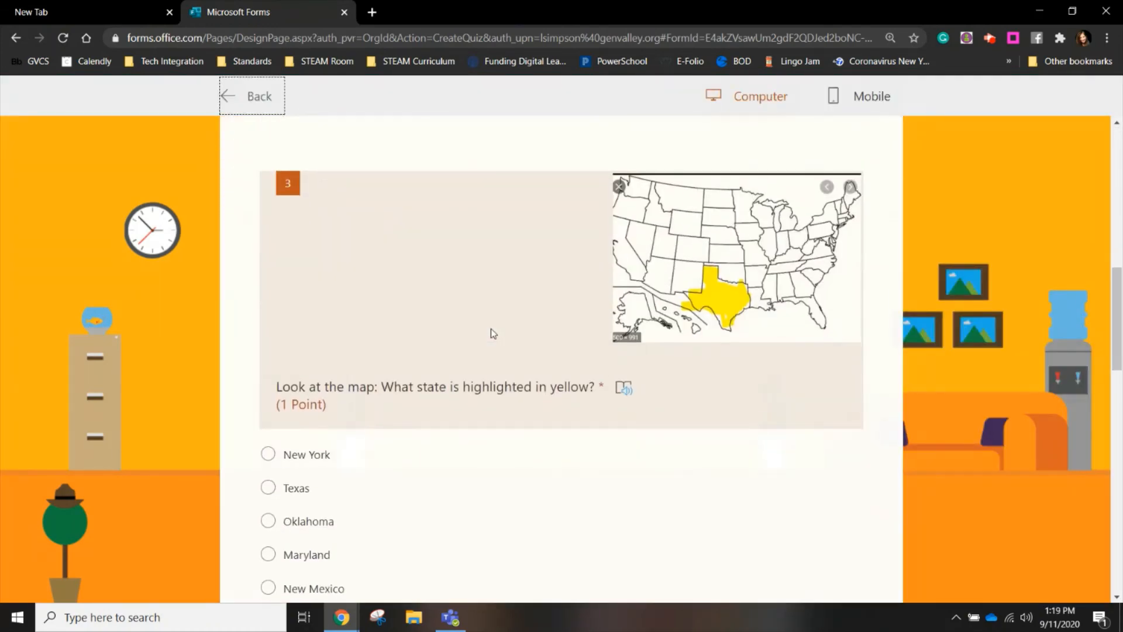
{"action": "scroll", "coordinate": [490, 333], "scroll_direction": "down", "scroll_amount": 10}
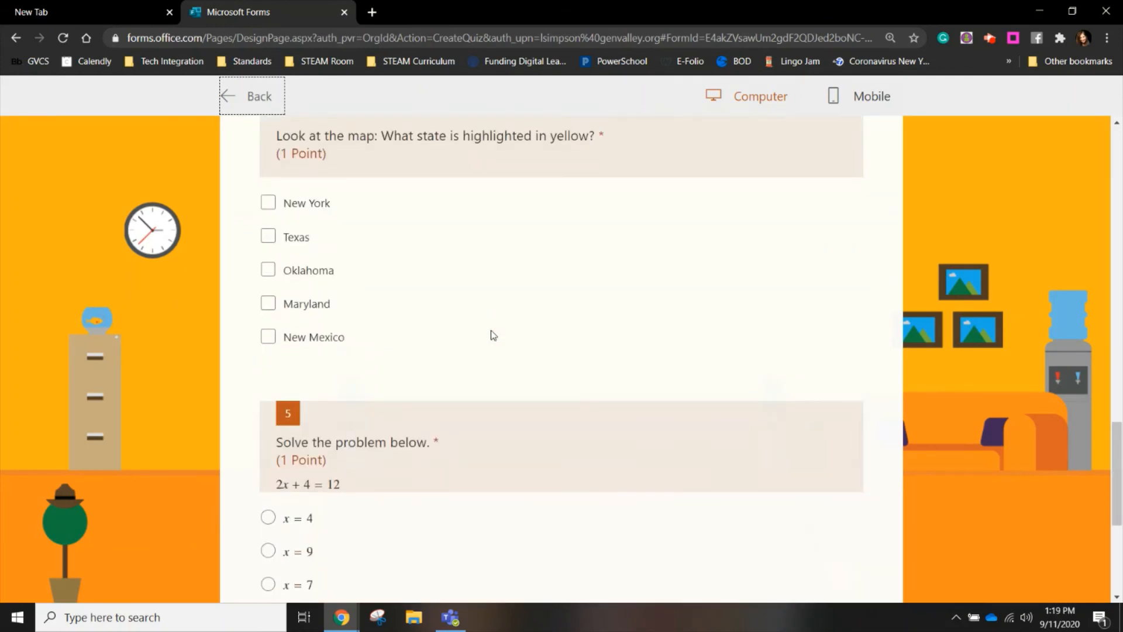
{"action": "scroll", "coordinate": [490, 332], "scroll_direction": "down", "scroll_amount": 5}
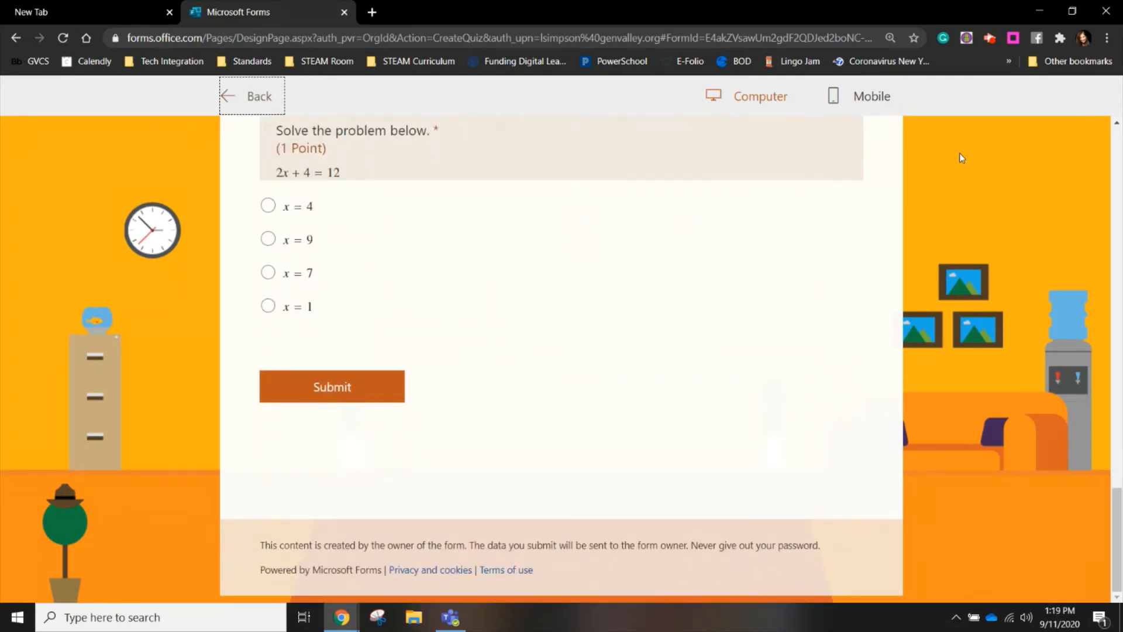
{"action": "left_click", "coordinate": [859, 96]}
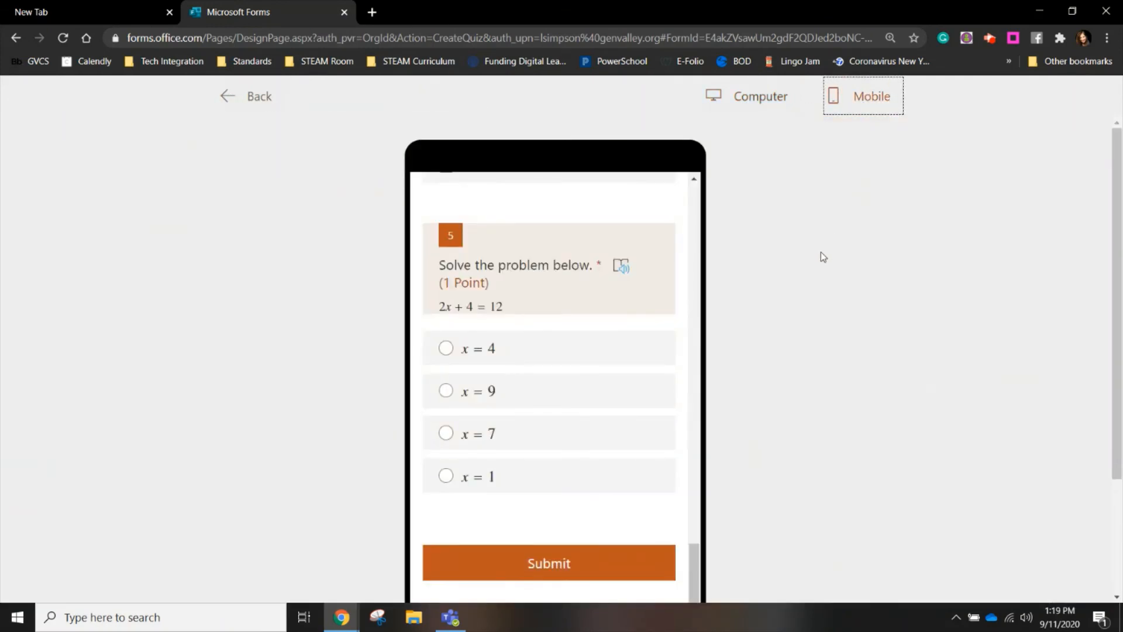
{"action": "scroll", "coordinate": [597, 338], "scroll_direction": "down", "scroll_amount": 5}
{"action": "scroll", "coordinate": [597, 340], "scroll_direction": "up", "scroll_amount": 15}
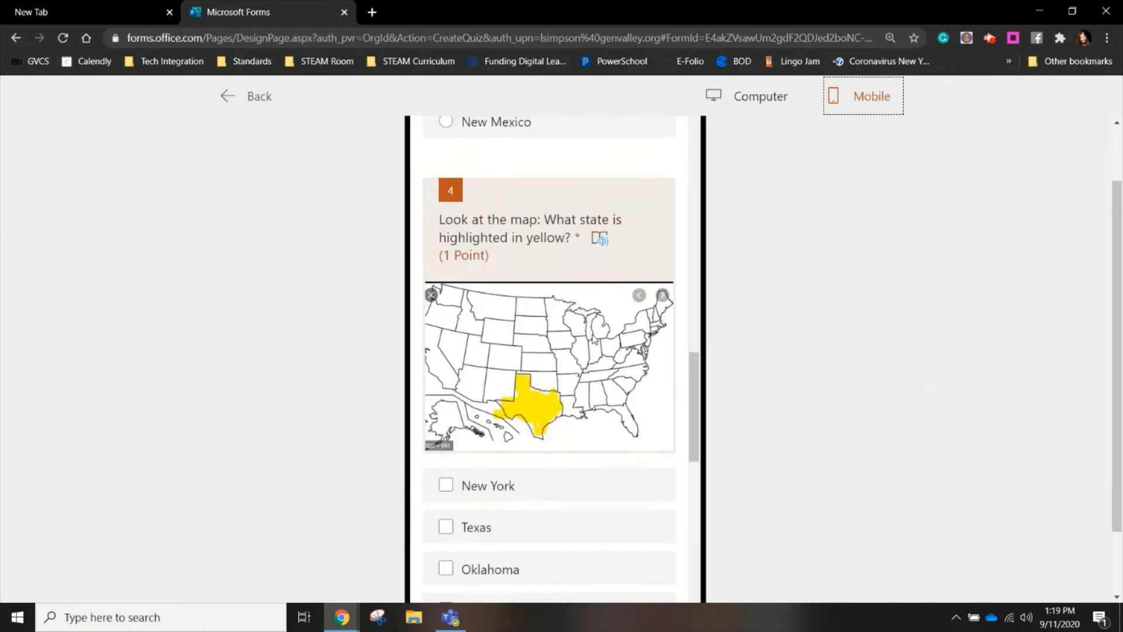
{"action": "left_click", "coordinate": [258, 96]}
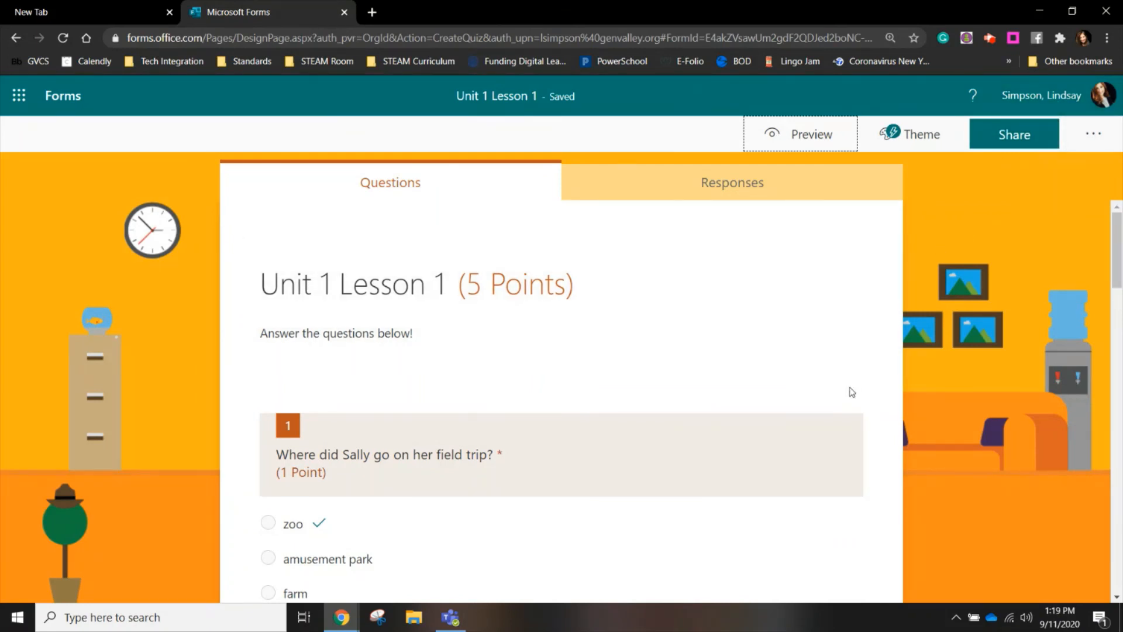
Copy the quiz's response link with responding limited to people in the organization.
{"action": "scroll", "coordinate": [848, 389], "scroll_direction": "down", "scroll_amount": 10}
{"action": "left_click", "coordinate": [1020, 141]}
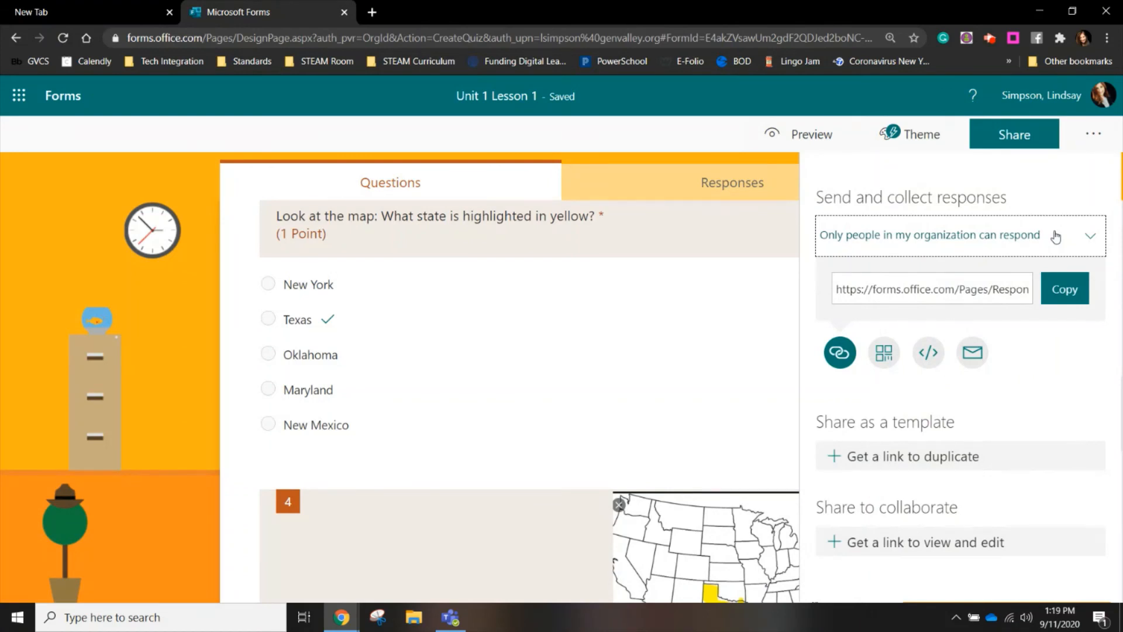
{"action": "left_click", "coordinate": [1074, 295]}
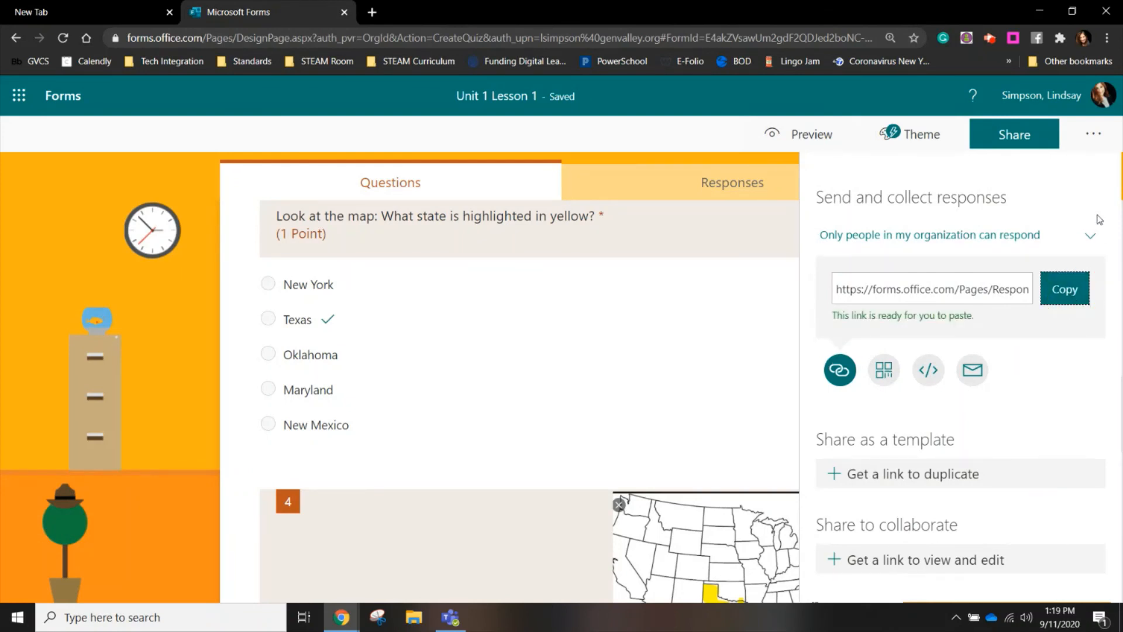
{"action": "left_click", "coordinate": [1097, 144]}
{"action": "left_click", "coordinate": [1099, 138]}
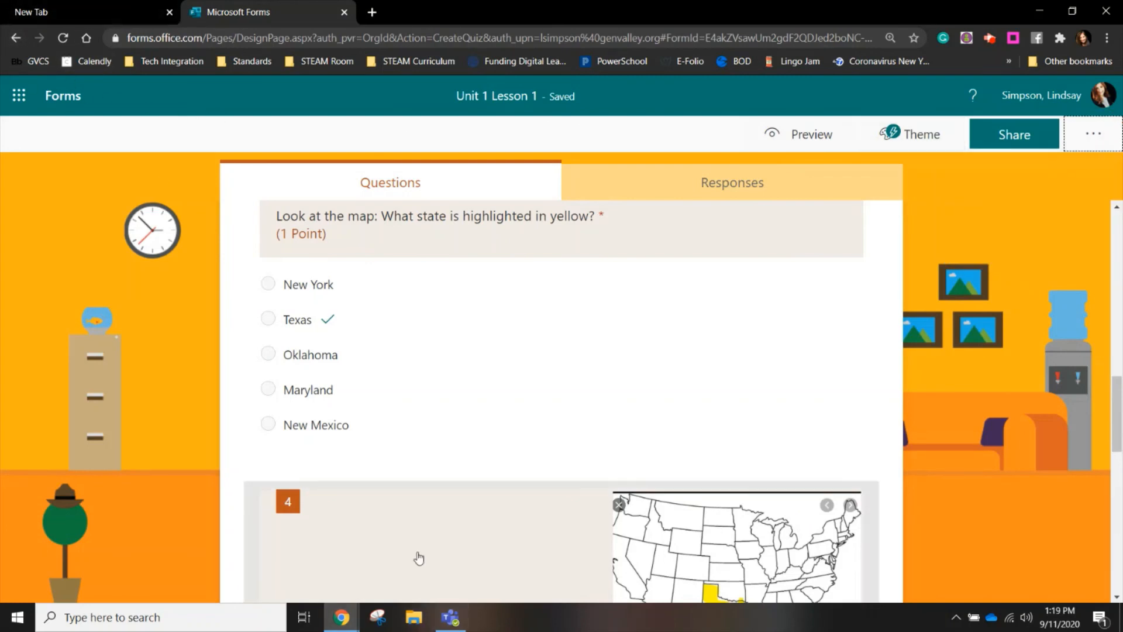
Switch to Microsoft Teams and create a quiz assignment from the existing "Unit 1 Lesson 1" form.
{"action": "left_click", "coordinate": [449, 618]}
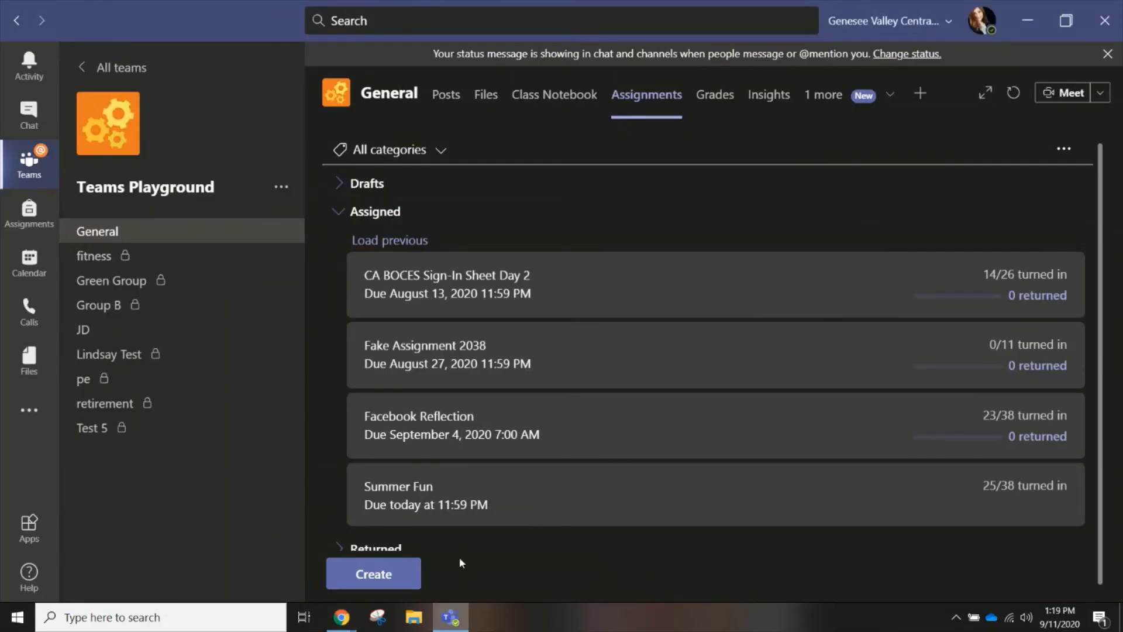
{"action": "left_click", "coordinate": [385, 576]}
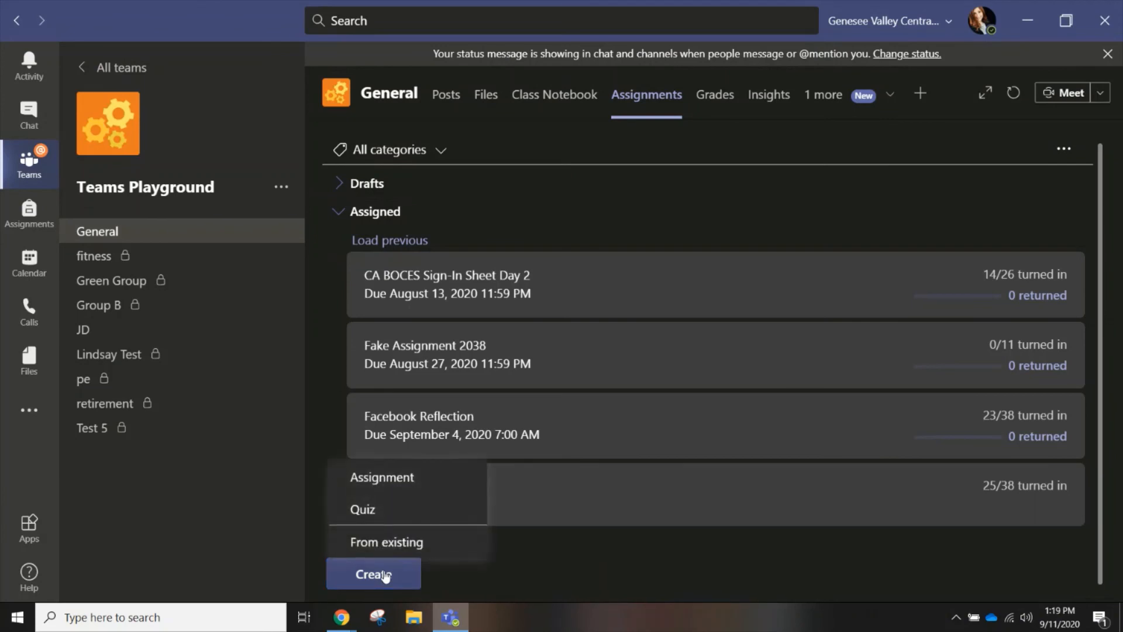
{"action": "left_click", "coordinate": [378, 513]}
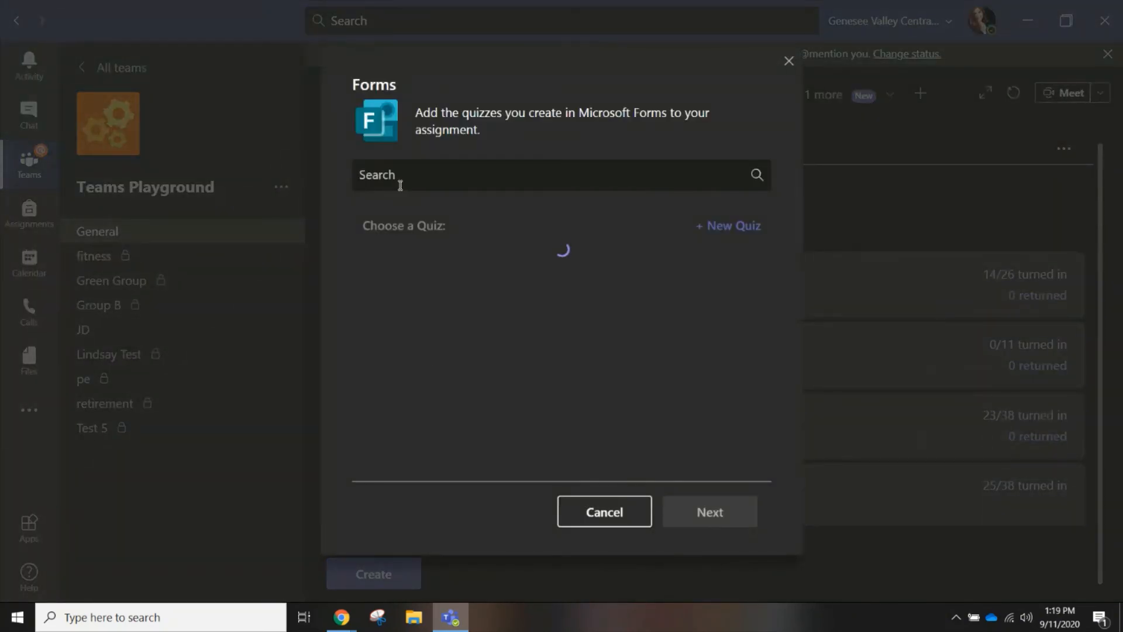
{"action": "left_click", "coordinate": [438, 274]}
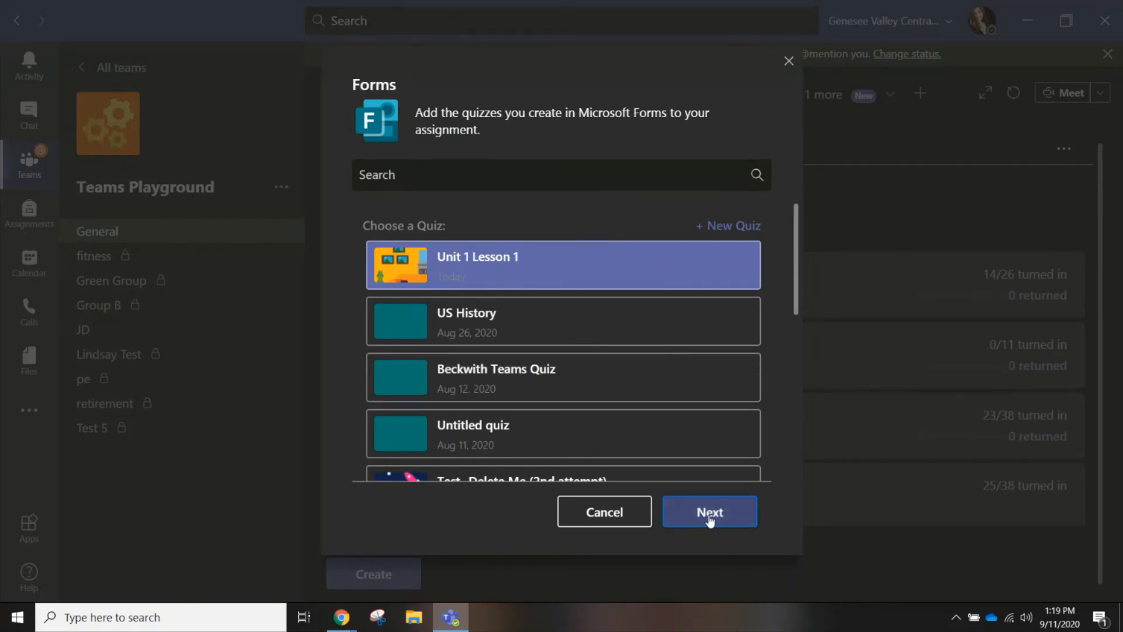
{"action": "left_click", "coordinate": [710, 519]}
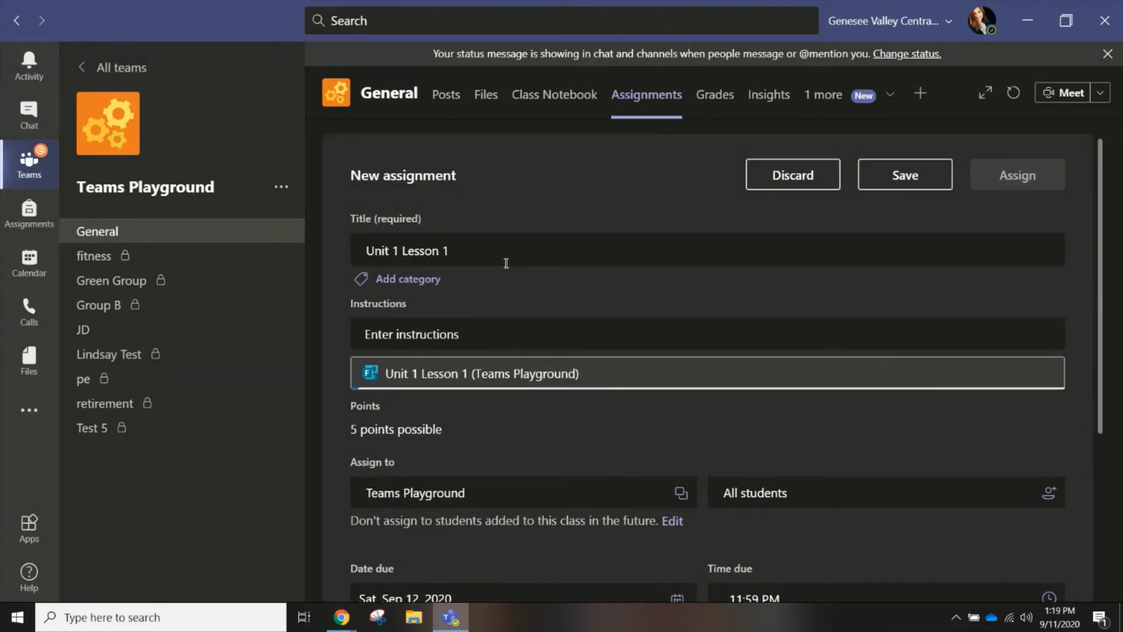
Set the due date to Fri, Sep 18, 2020 and assign the quiz to all students in Teams Playground.
{"action": "scroll", "coordinate": [588, 267], "scroll_direction": "down", "scroll_amount": 3}
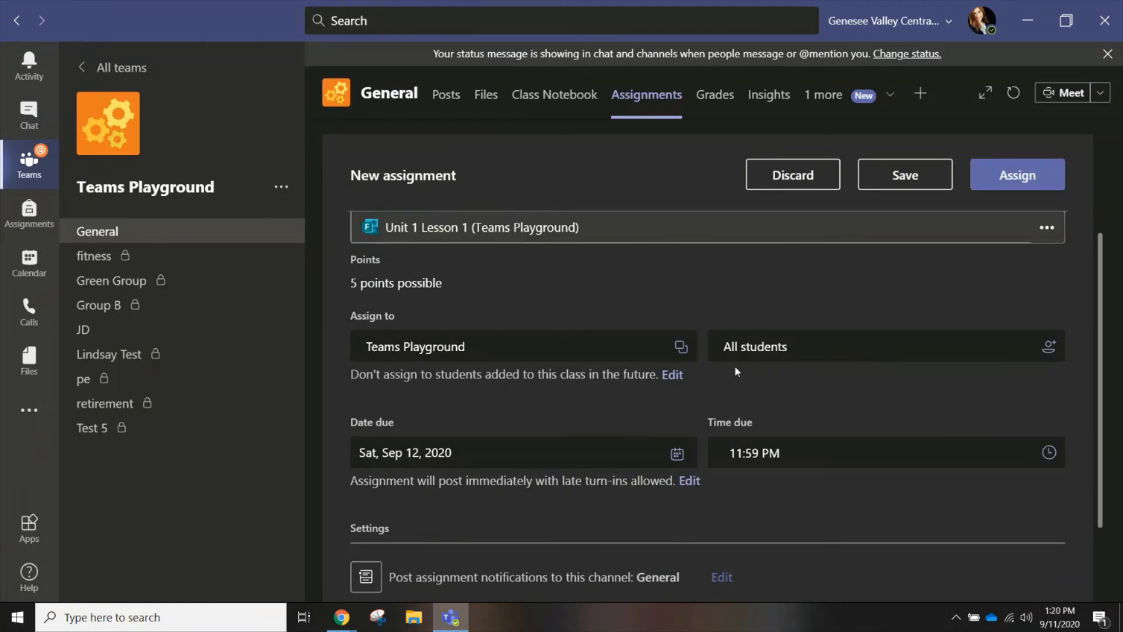
{"action": "scroll", "coordinate": [729, 380], "scroll_direction": "down", "scroll_amount": 2}
{"action": "left_click", "coordinate": [677, 381]}
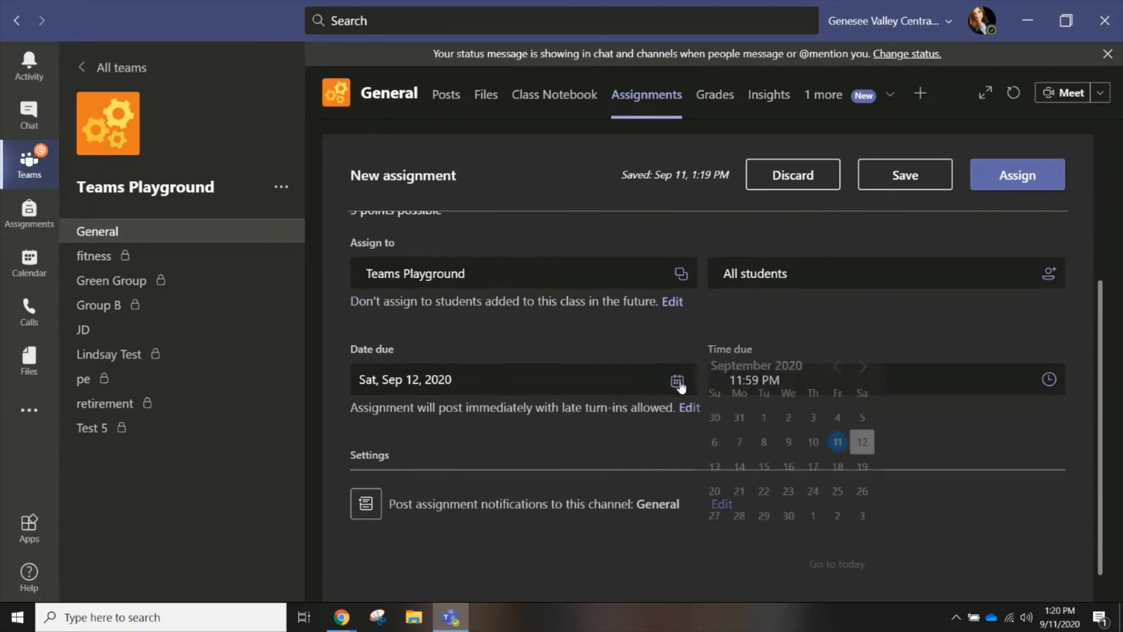
{"action": "left_click", "coordinate": [838, 466]}
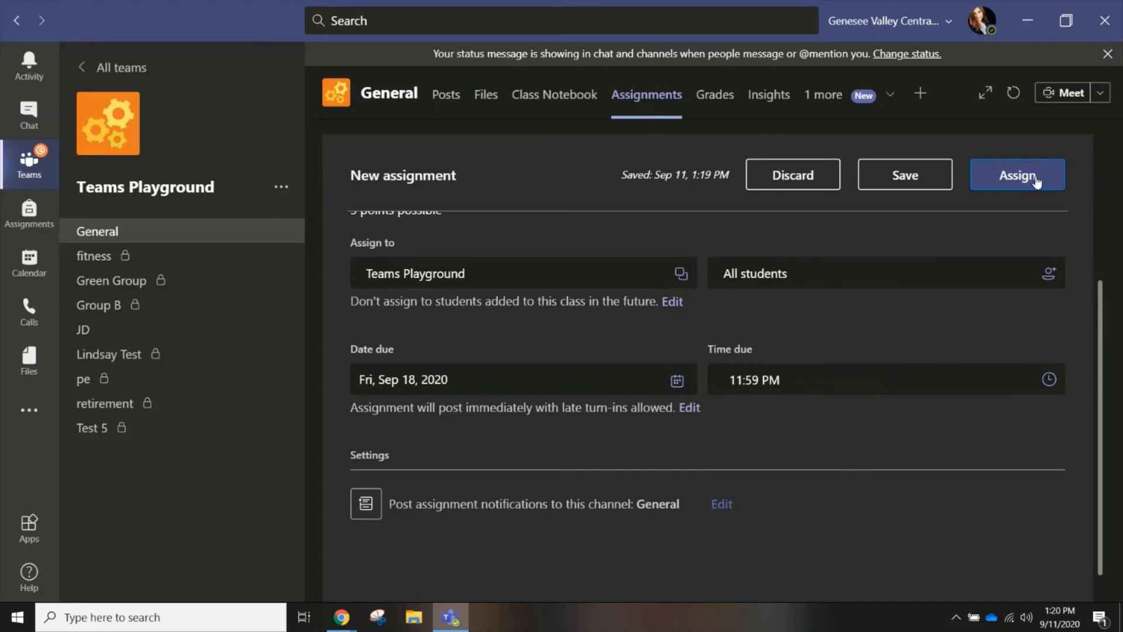
{"action": "left_click", "coordinate": [1017, 175]}
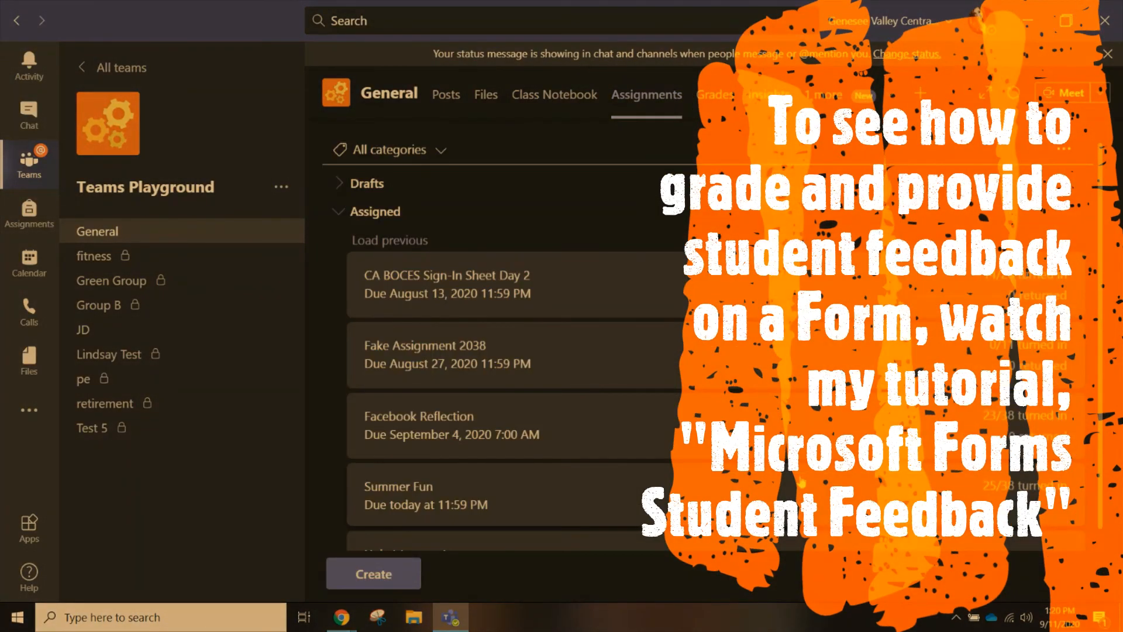
{"action": "scroll", "coordinate": [676, 391], "scroll_direction": "down", "scroll_amount": 2}
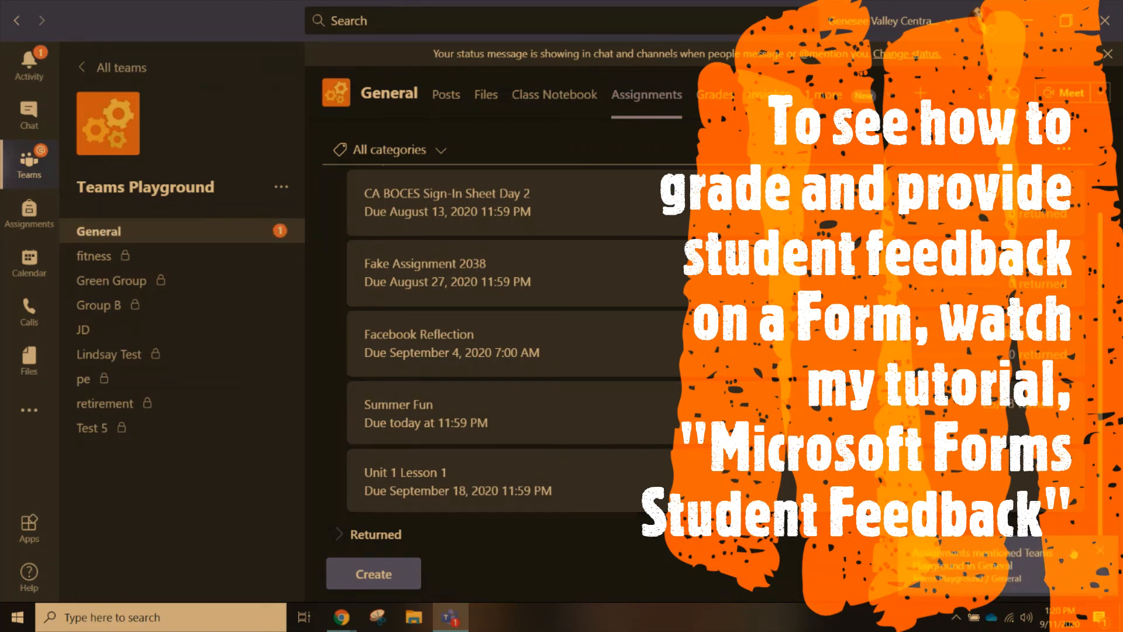
{"action": "left_click", "coordinate": [1109, 550]}
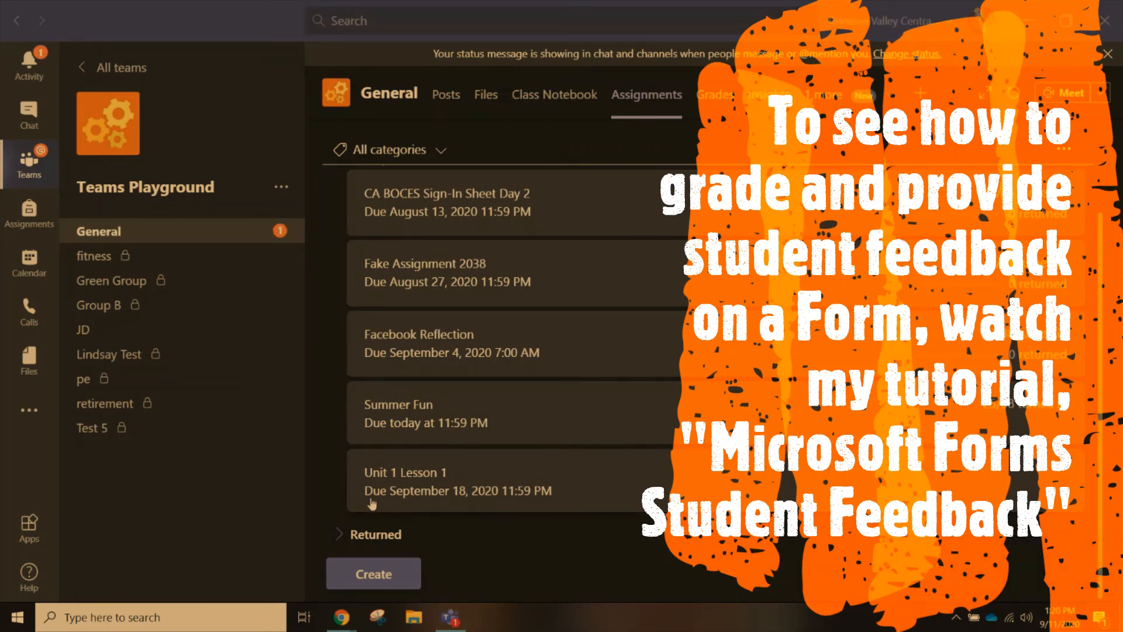